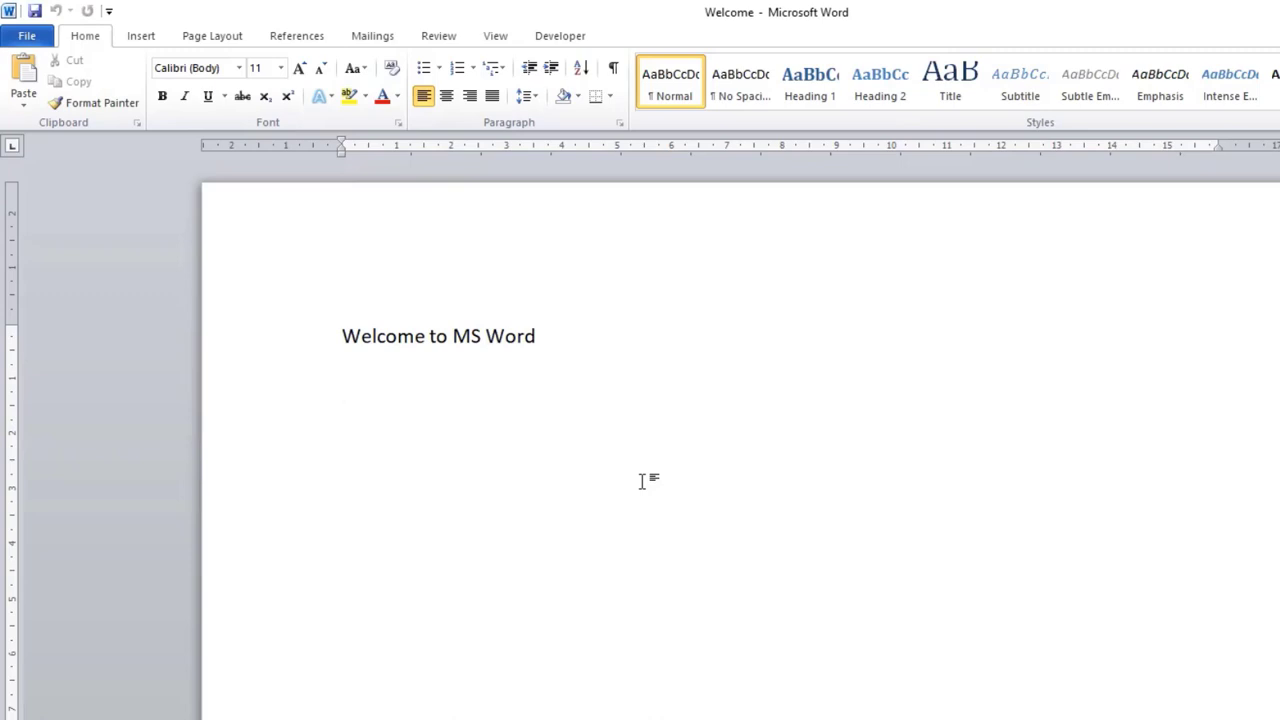
Step: Generate two paragraphs of sample text with =rand(2,2) below "Welcome to MS Word"
text(=rand(2,2))
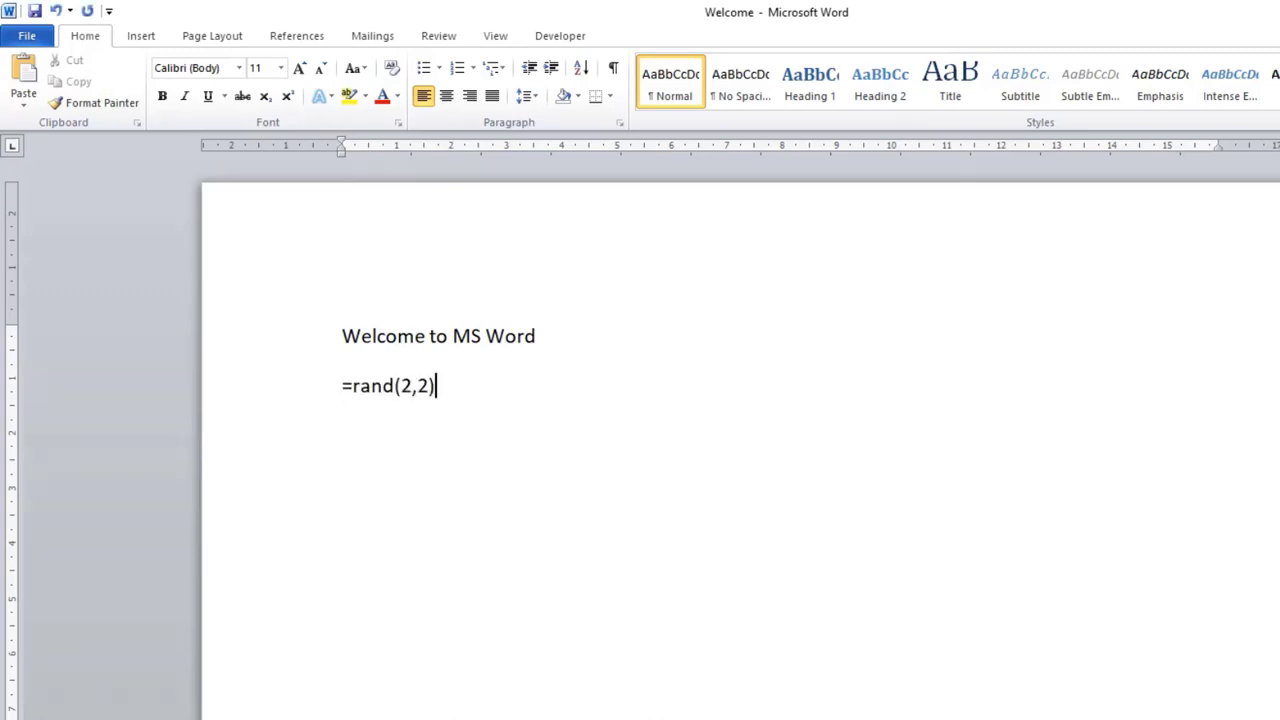
key(Return)
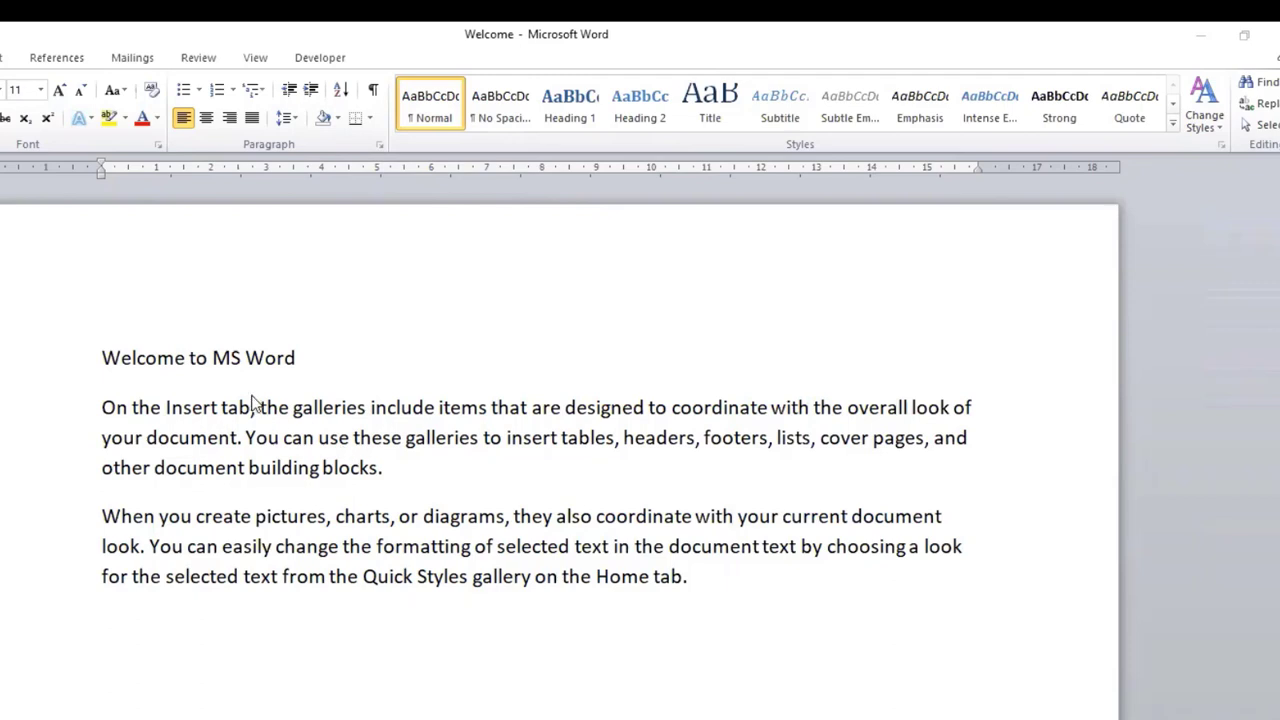
Step: Add a new paragraph reading "This is new paragraph." after the generated sample text
click(195, 360)
click(246, 438)
click(263, 548)
click(713, 604)
key(Return)
text(This is n)
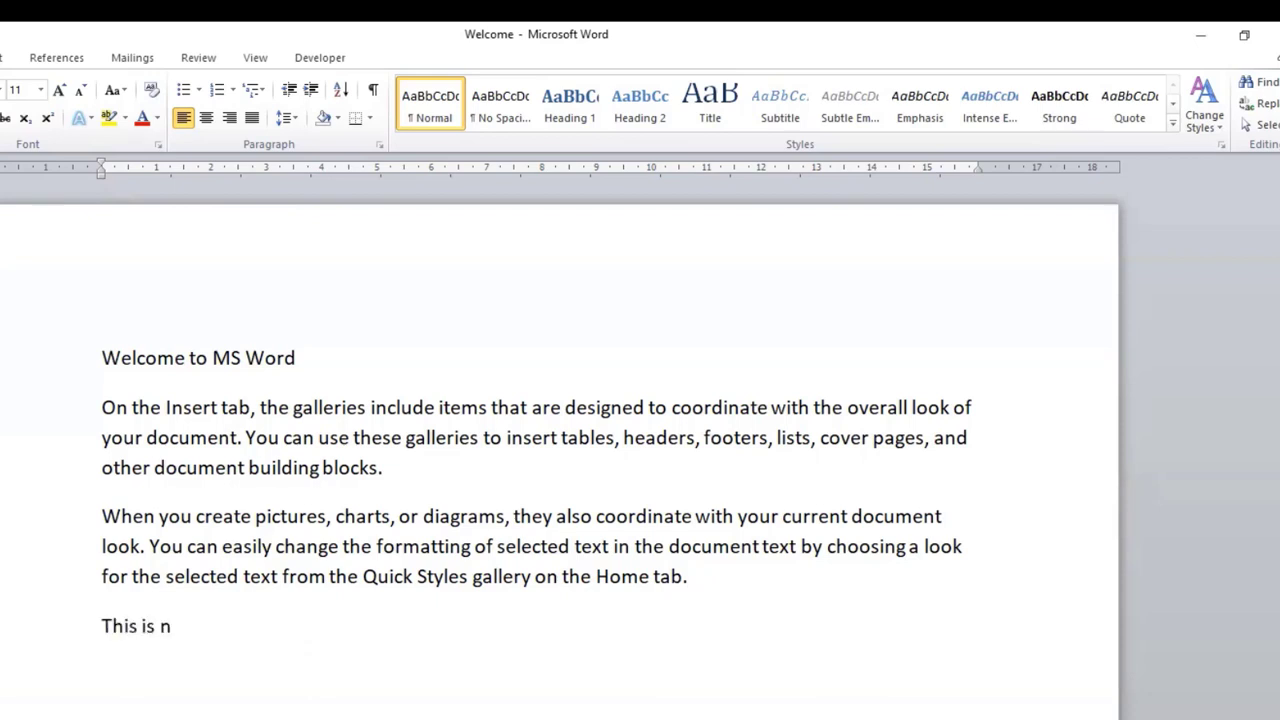
text(ew paragraph.)
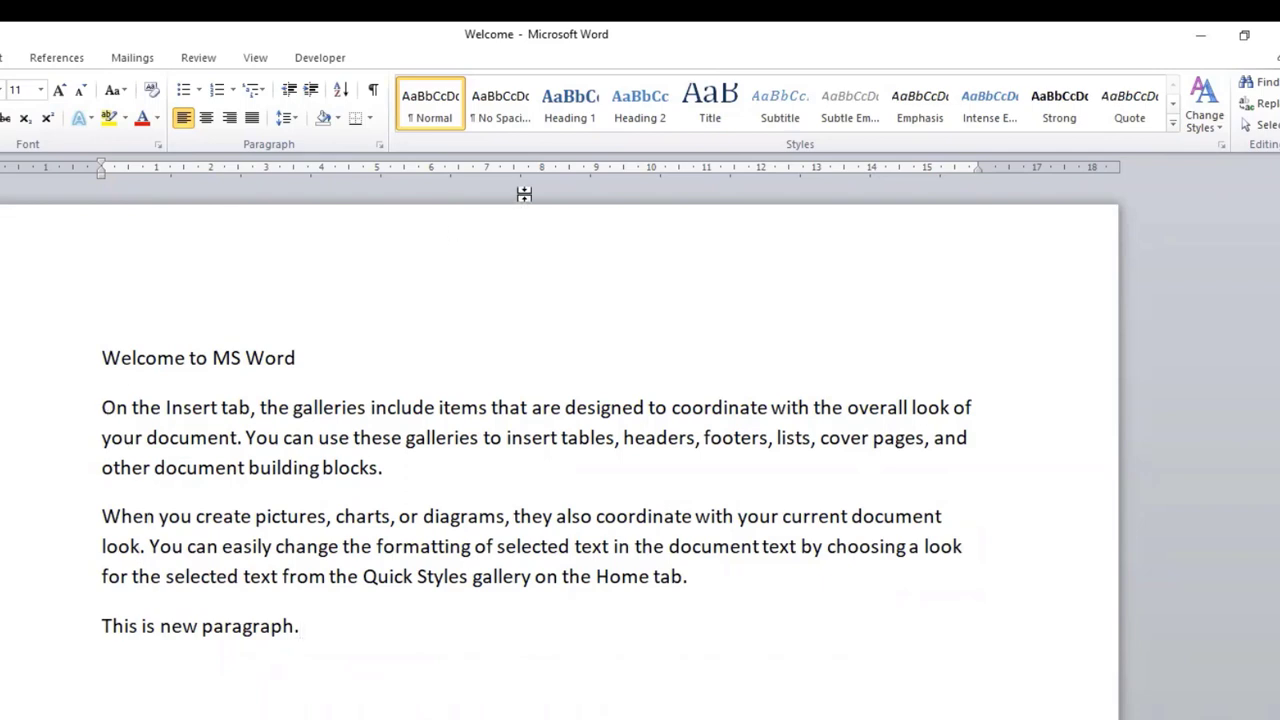
Step: Mark both text edges and the empty space at the line ends with red pen strokes, and erase the marks
key(ctrl+2)
drag(101, 318, 92, 664)
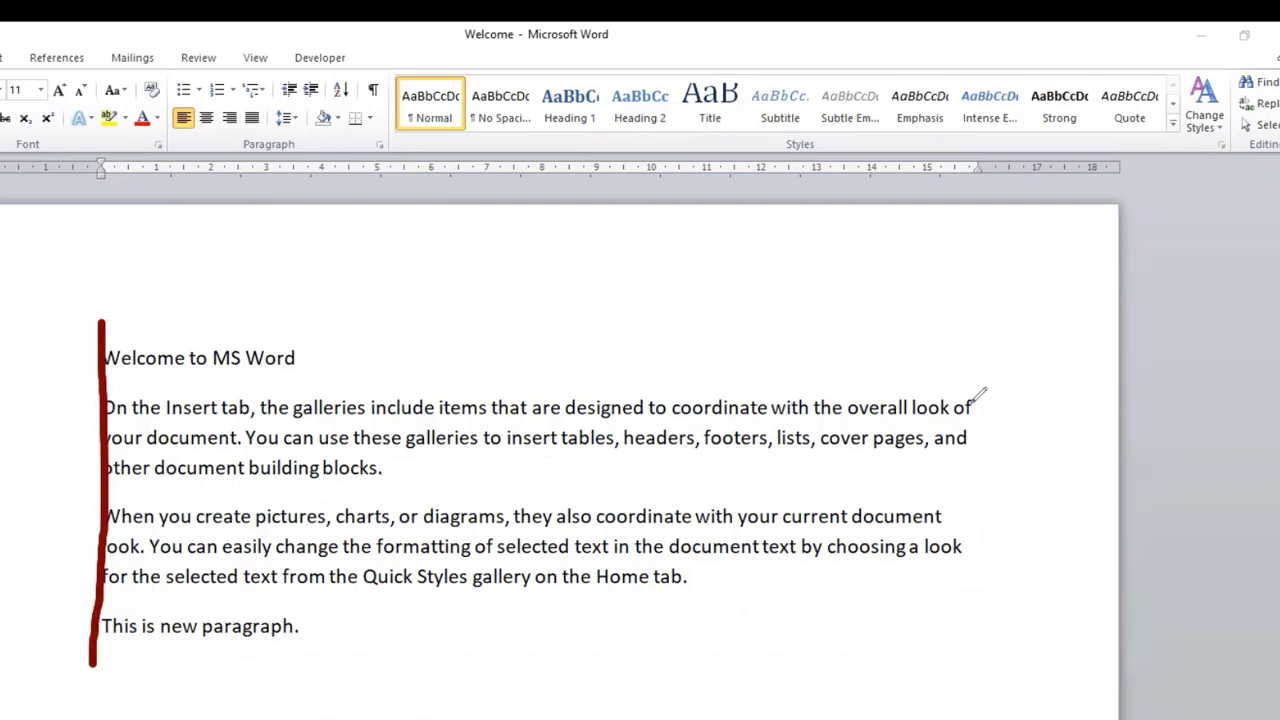
drag(976, 388, 978, 692)
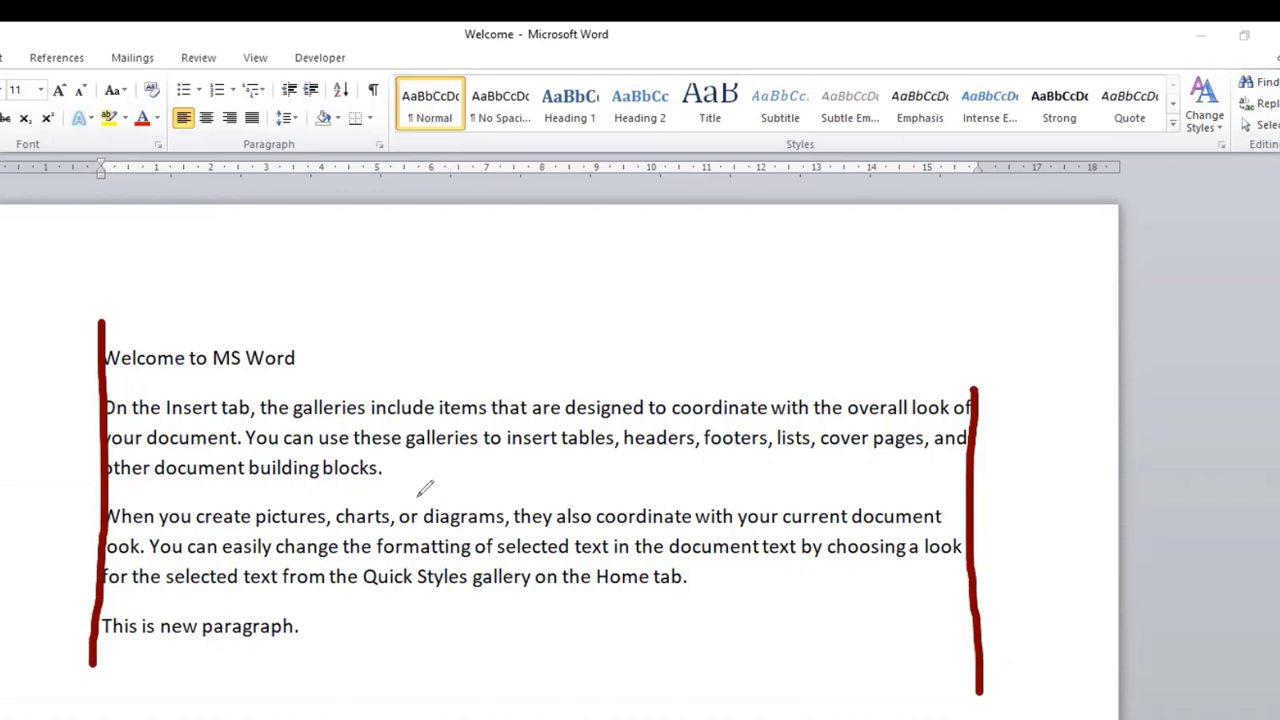
drag(404, 468, 946, 468)
drag(946, 518, 965, 519)
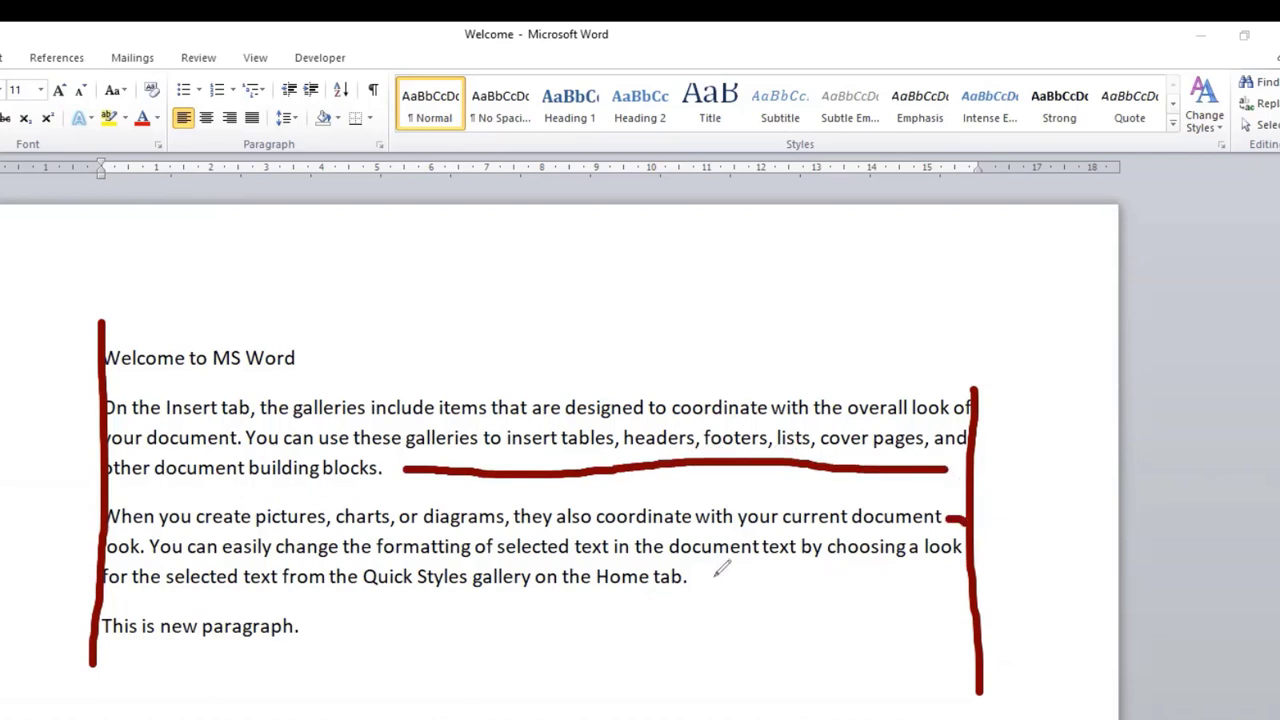
drag(712, 576, 965, 574)
drag(328, 631, 828, 634)
mouse_move(328, 354)
mouse_down()
mouse_move(562, 373)
mouse_move(778, 370)
mouse_up()
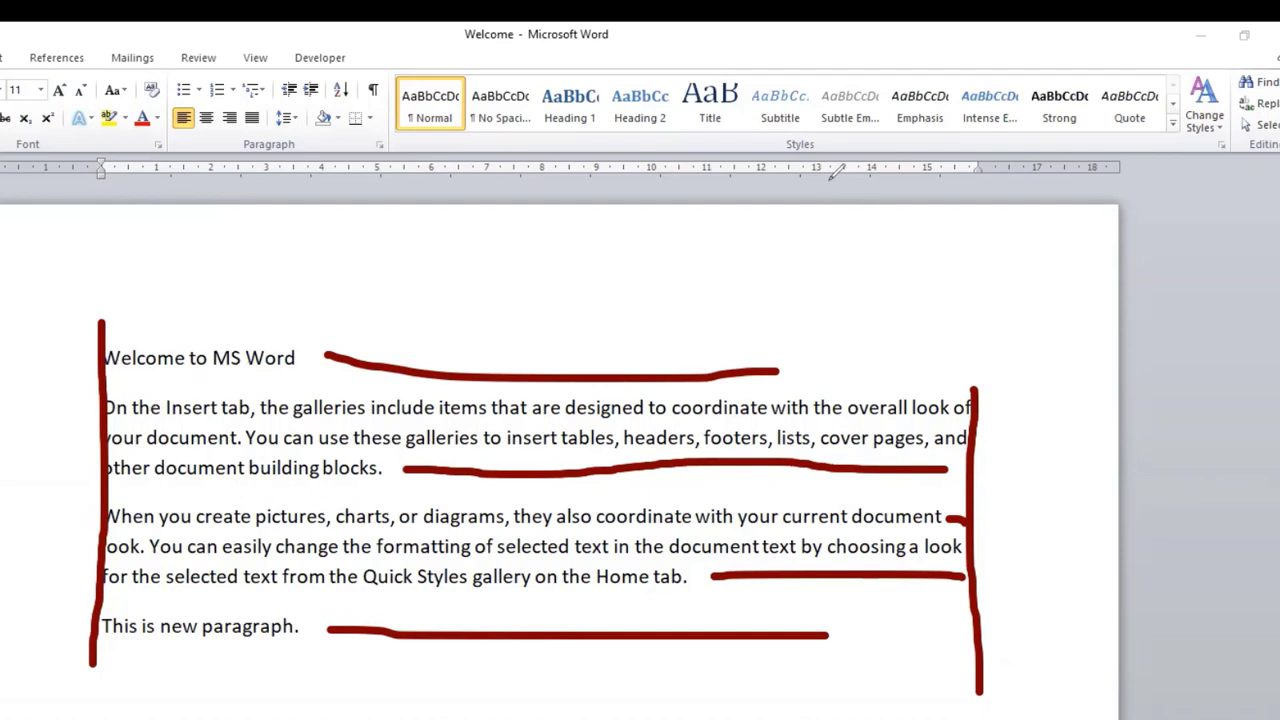
key(e)
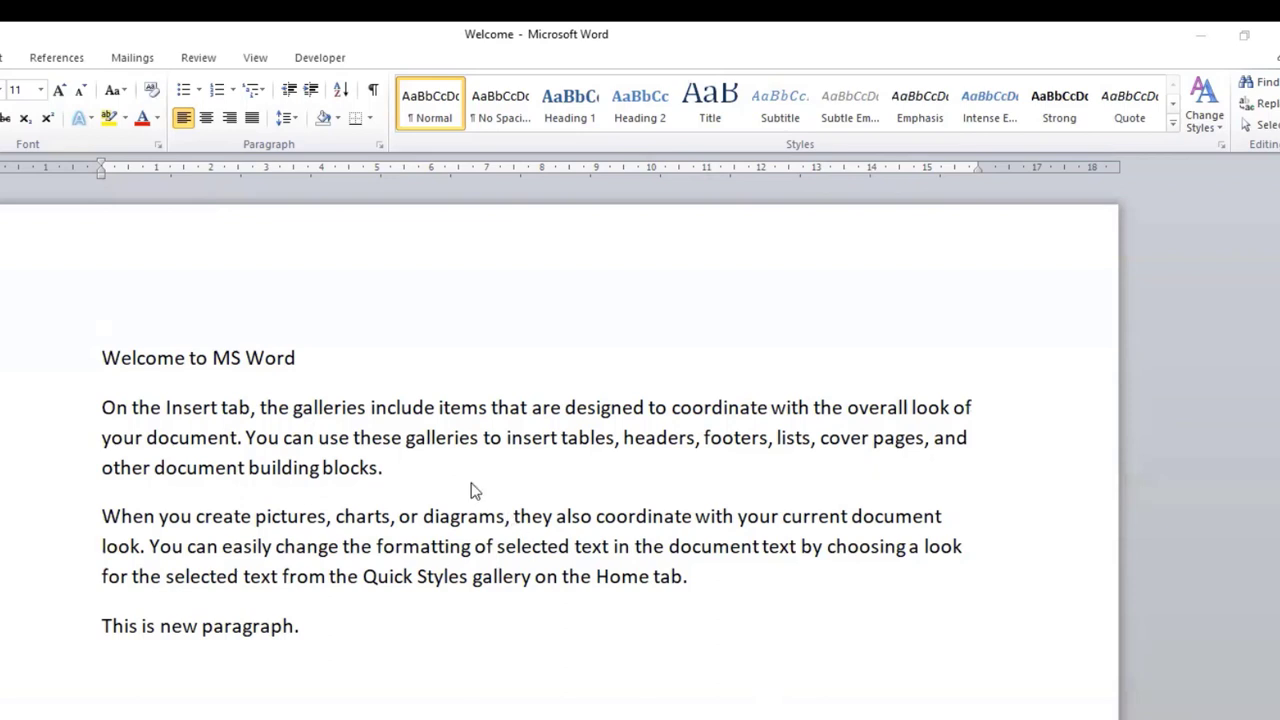
Step: Right-align the paragraph starting with "On the Insert tab"
click(324, 410)
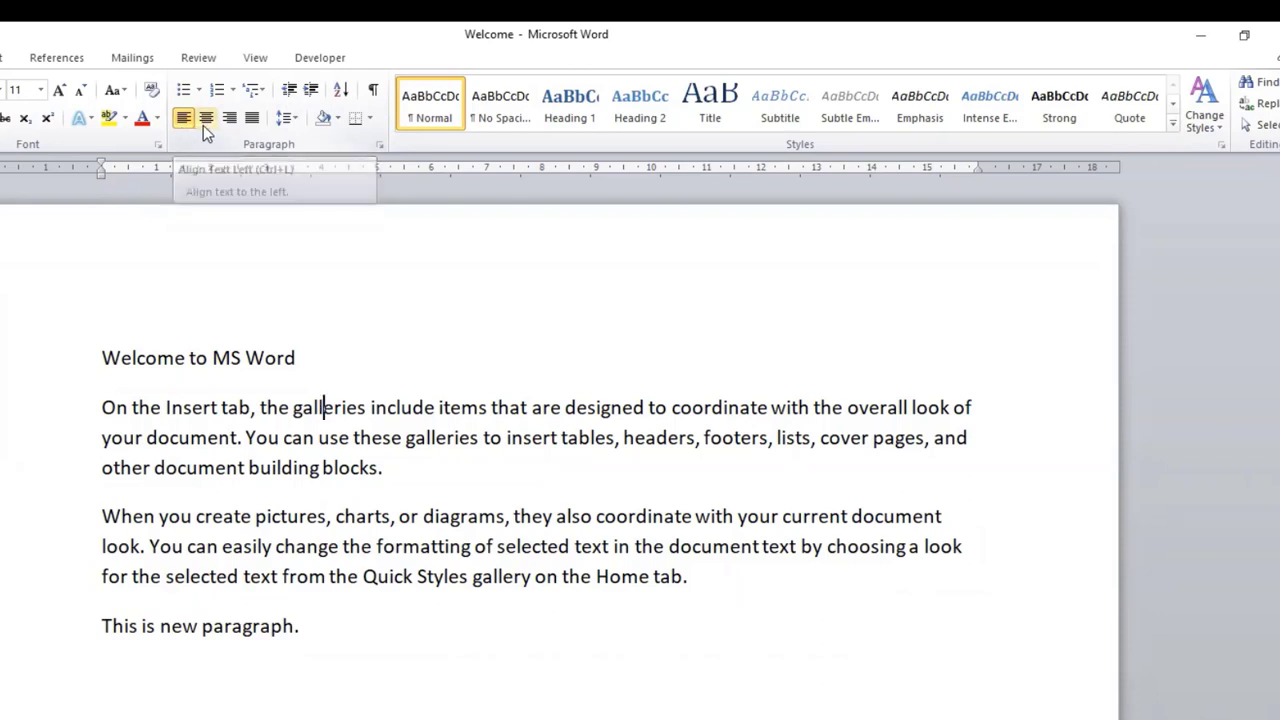
click(229, 118)
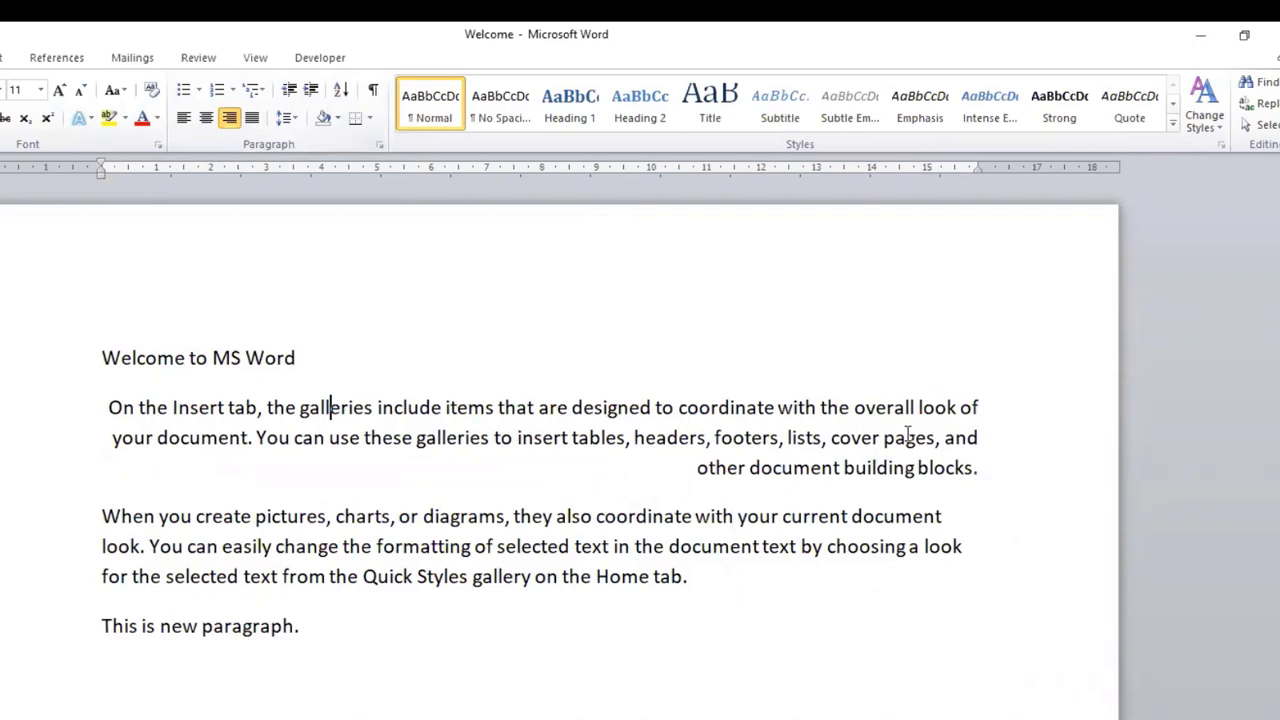
click(112, 409)
click(147, 546)
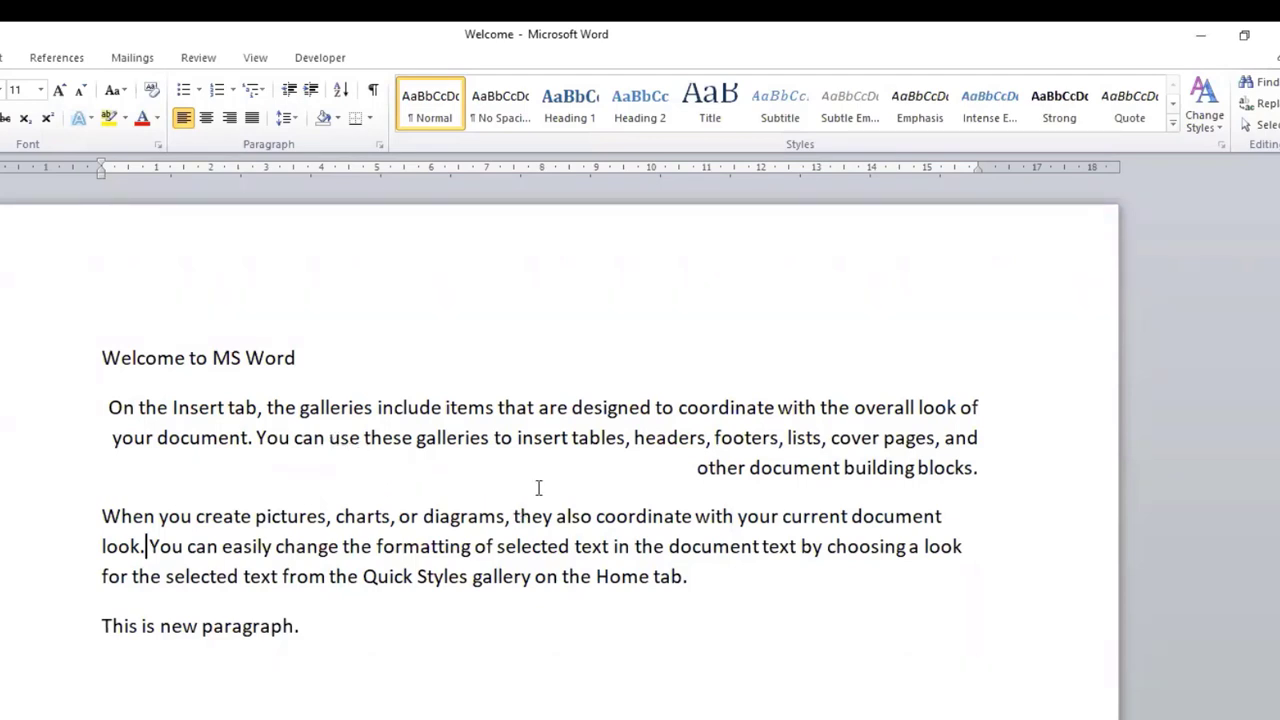
Step: Left-align the paragraph starting with "On the Insert tab" and check its left edge
click(588, 439)
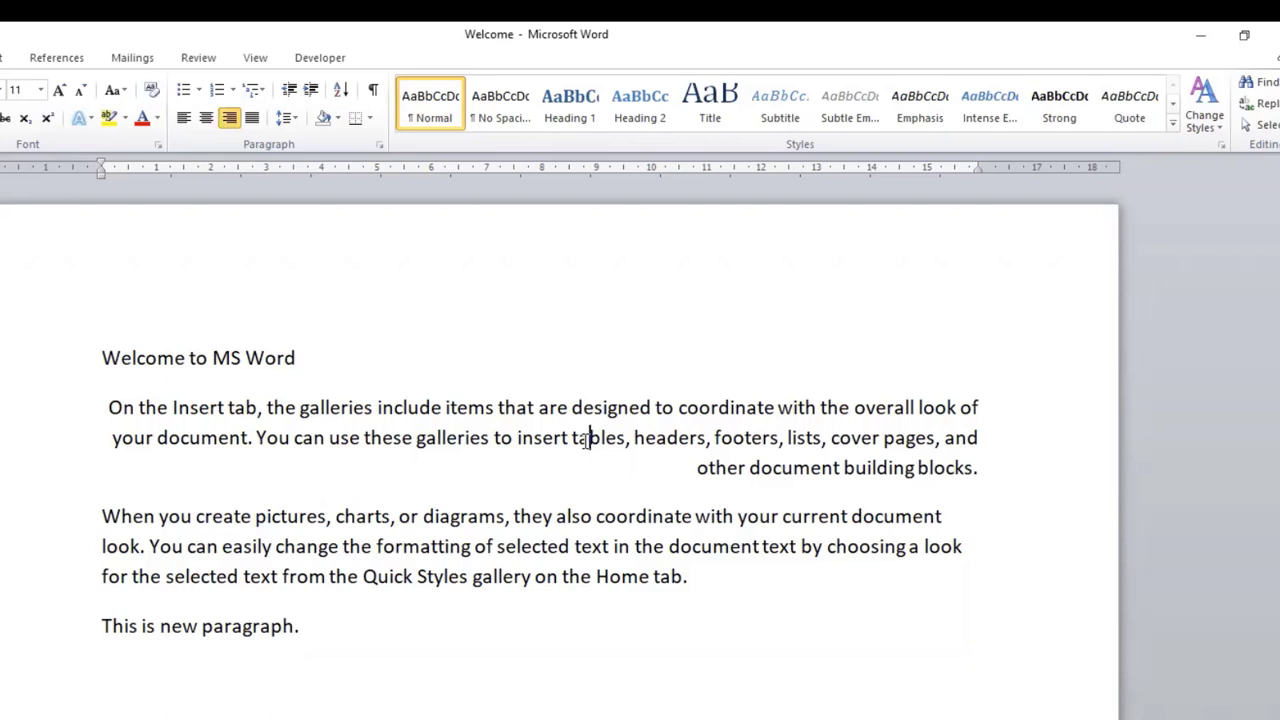
click(182, 120)
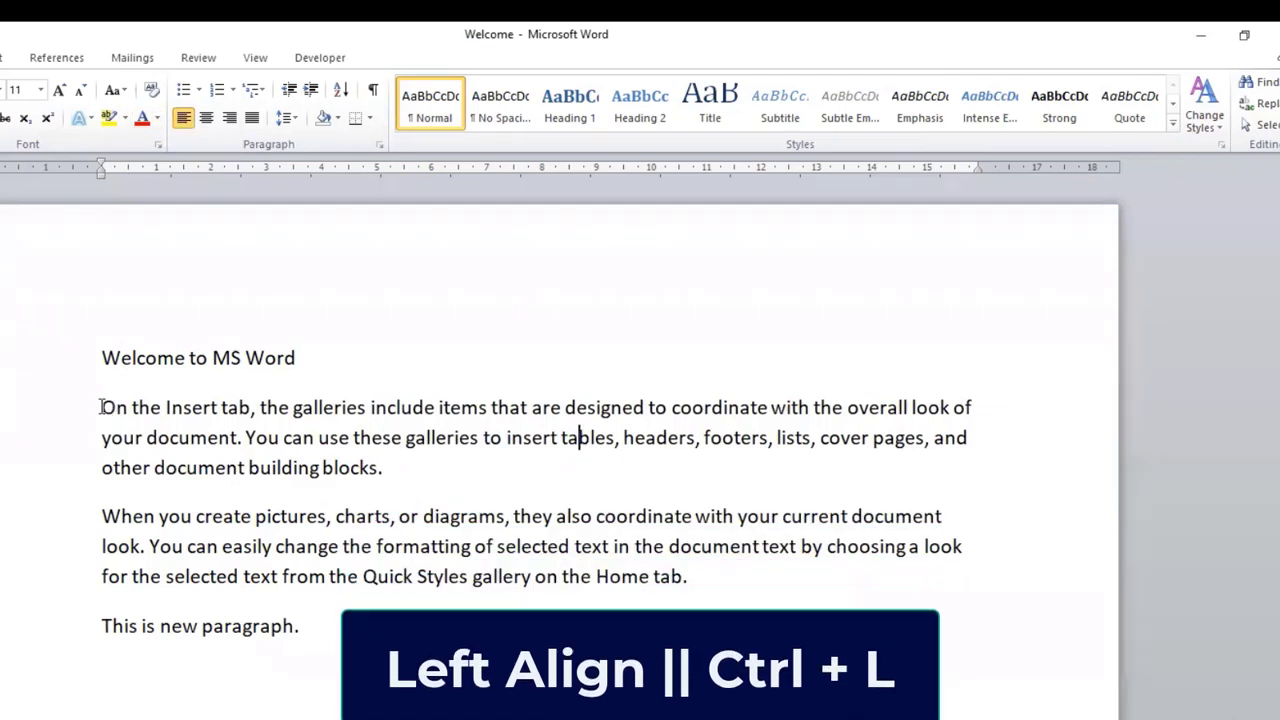
drag(101, 407, 104, 468)
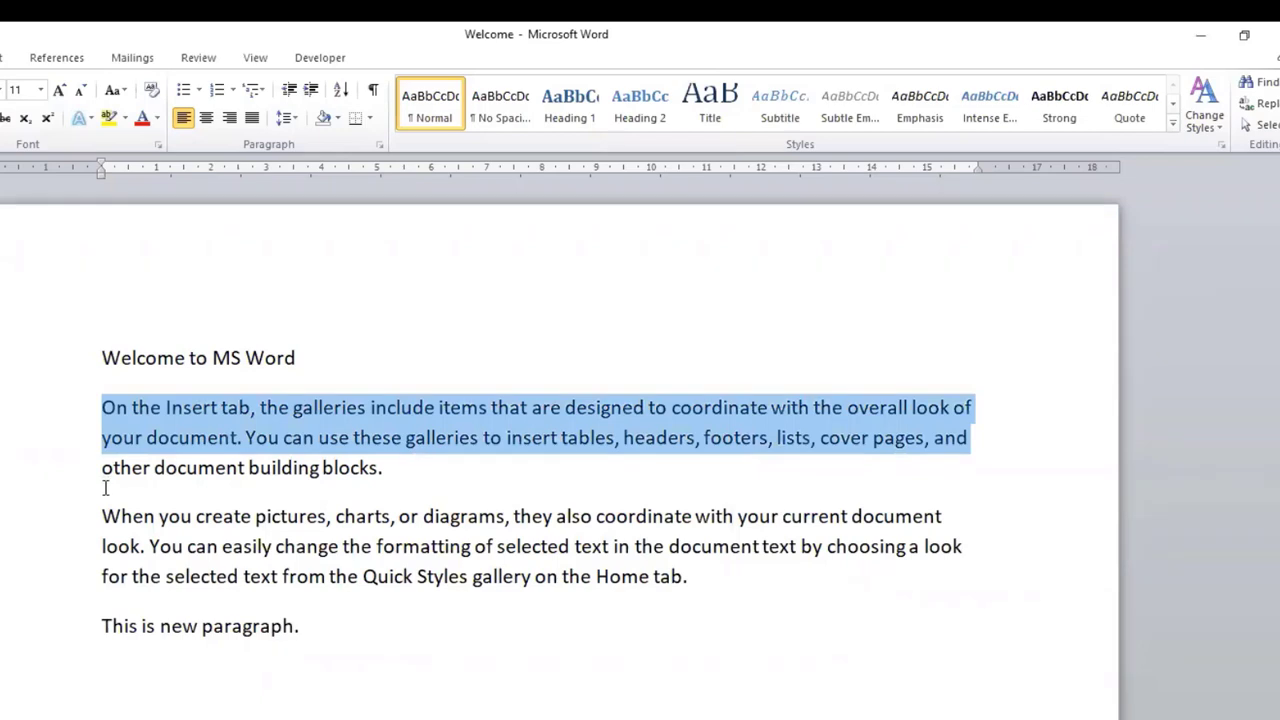
drag(105, 491, 108, 467)
click(490, 463)
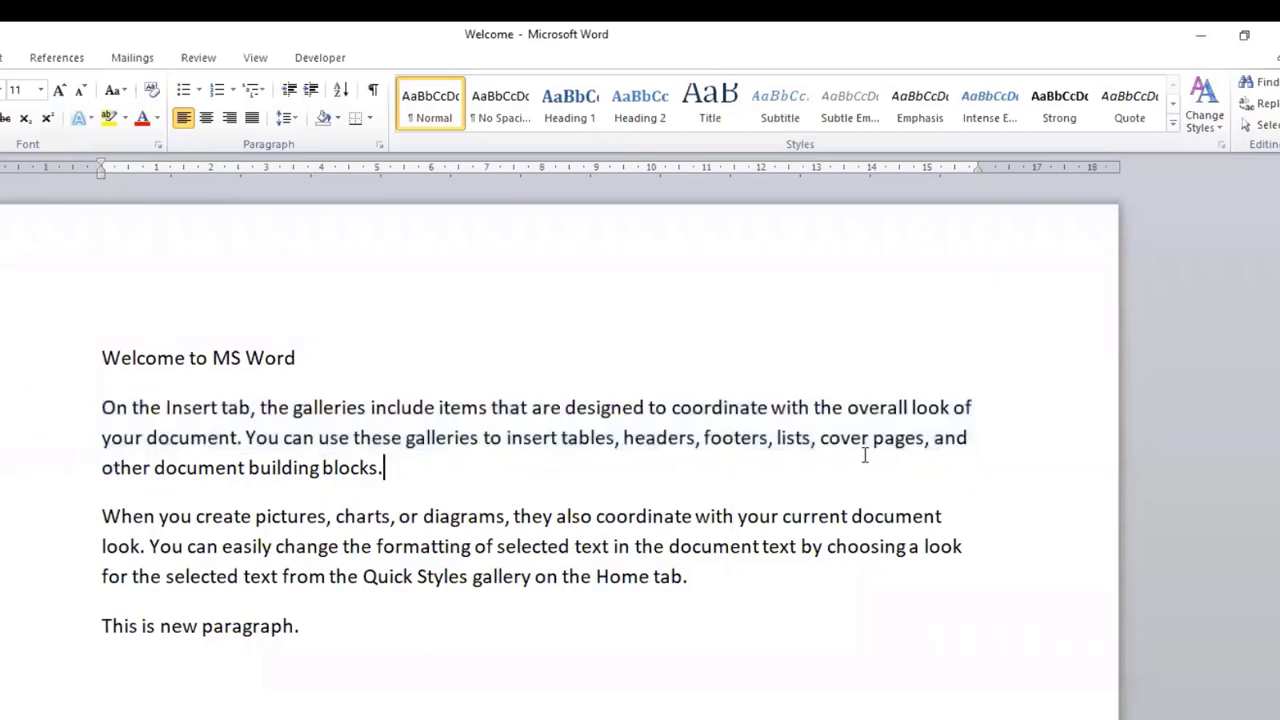
Step: Center the paragraph starting with "On the Insert tab" and check the space around its last line
click(206, 120)
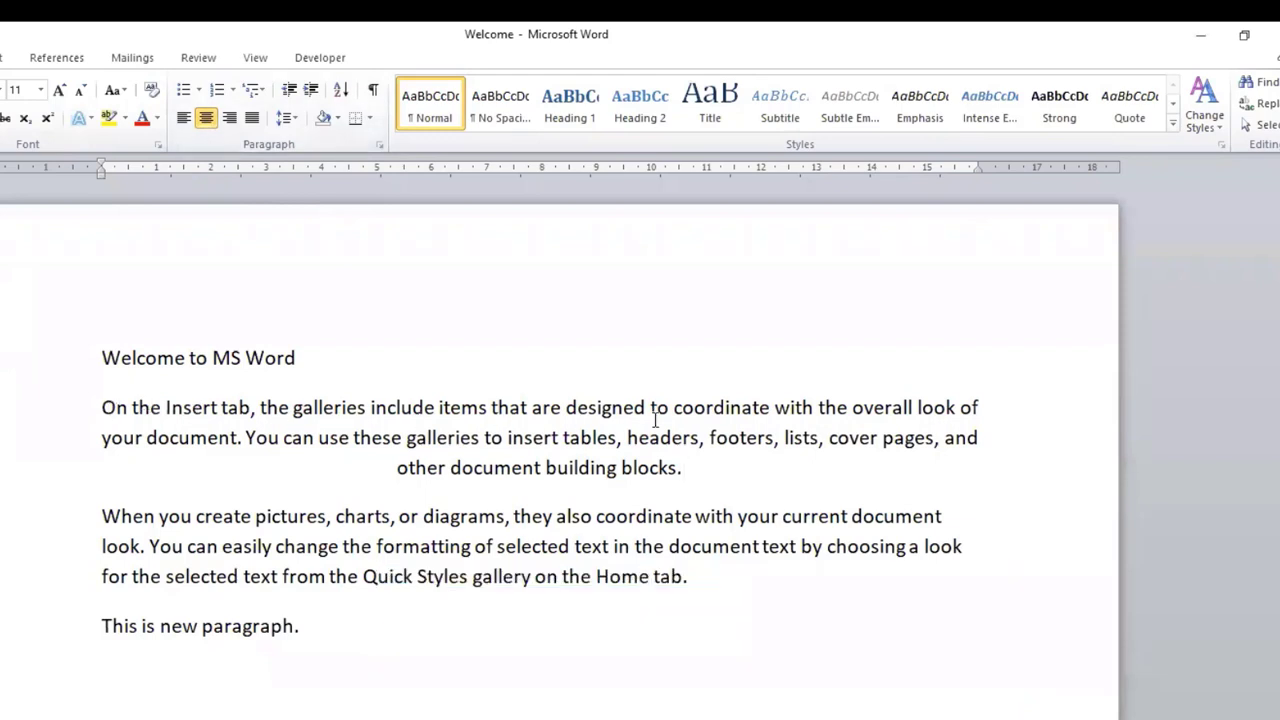
click(397, 470)
drag(684, 476, 754, 476)
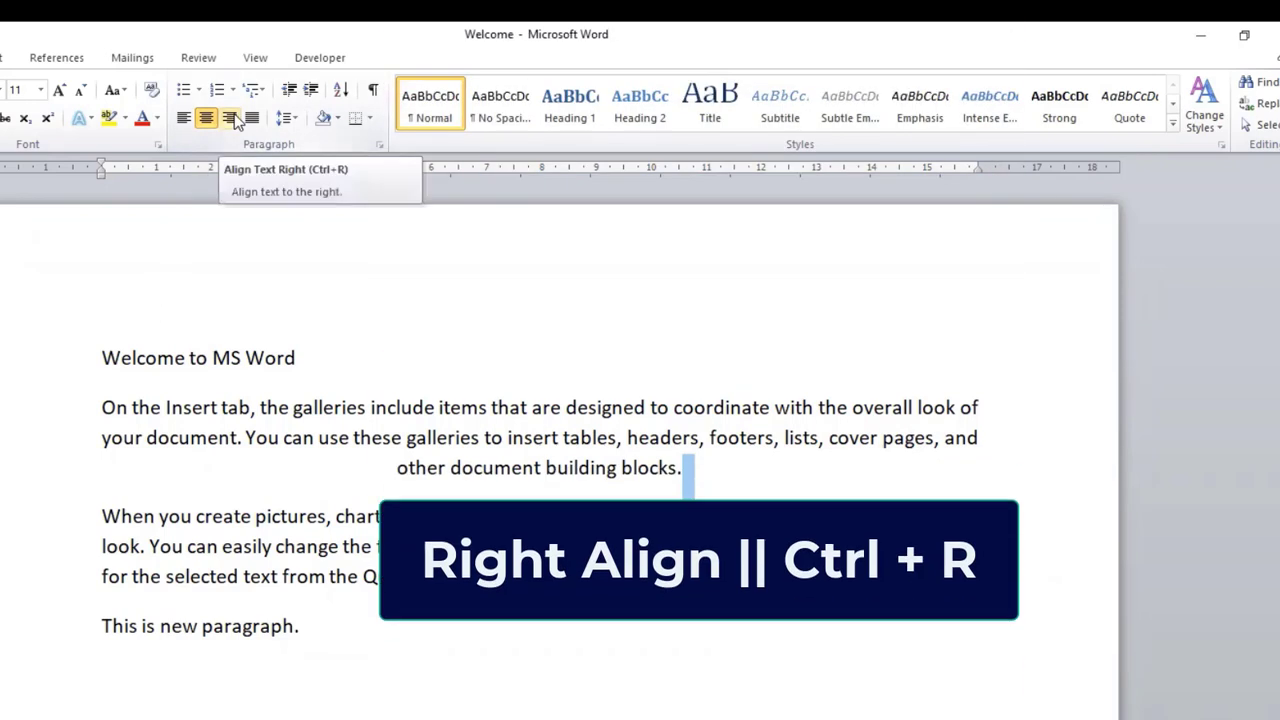
Step: Right-align the "On the Insert tab" paragraph and select its text from "overall look of" onward
click(231, 118)
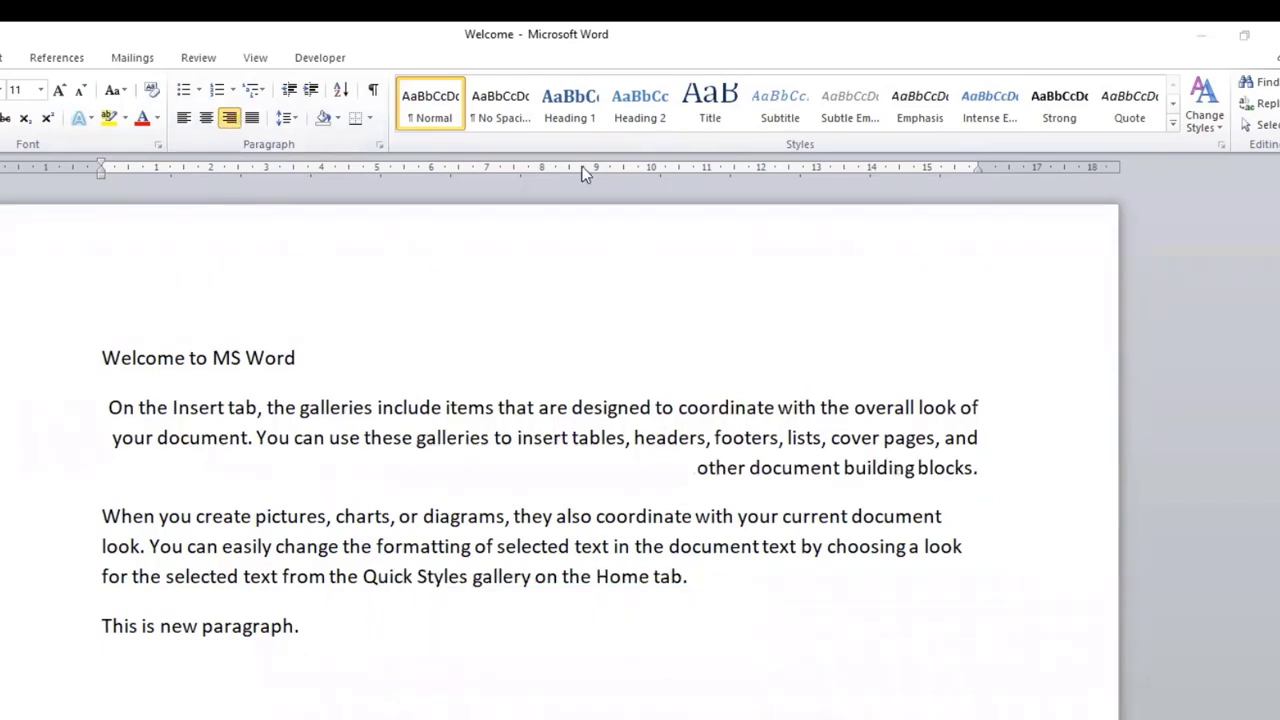
click(929, 400)
drag(894, 406, 937, 465)
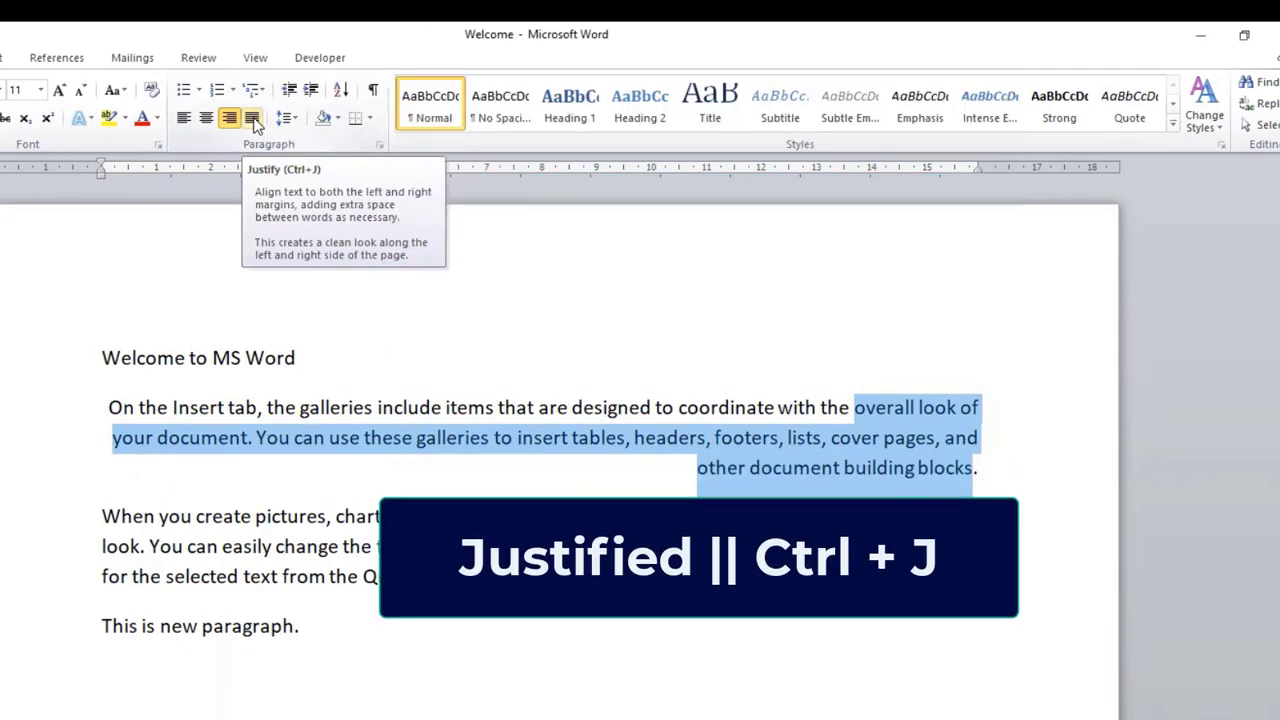
Step: Justify the paragraph starting with "On the Insert tab" and check both of its edges
click(254, 120)
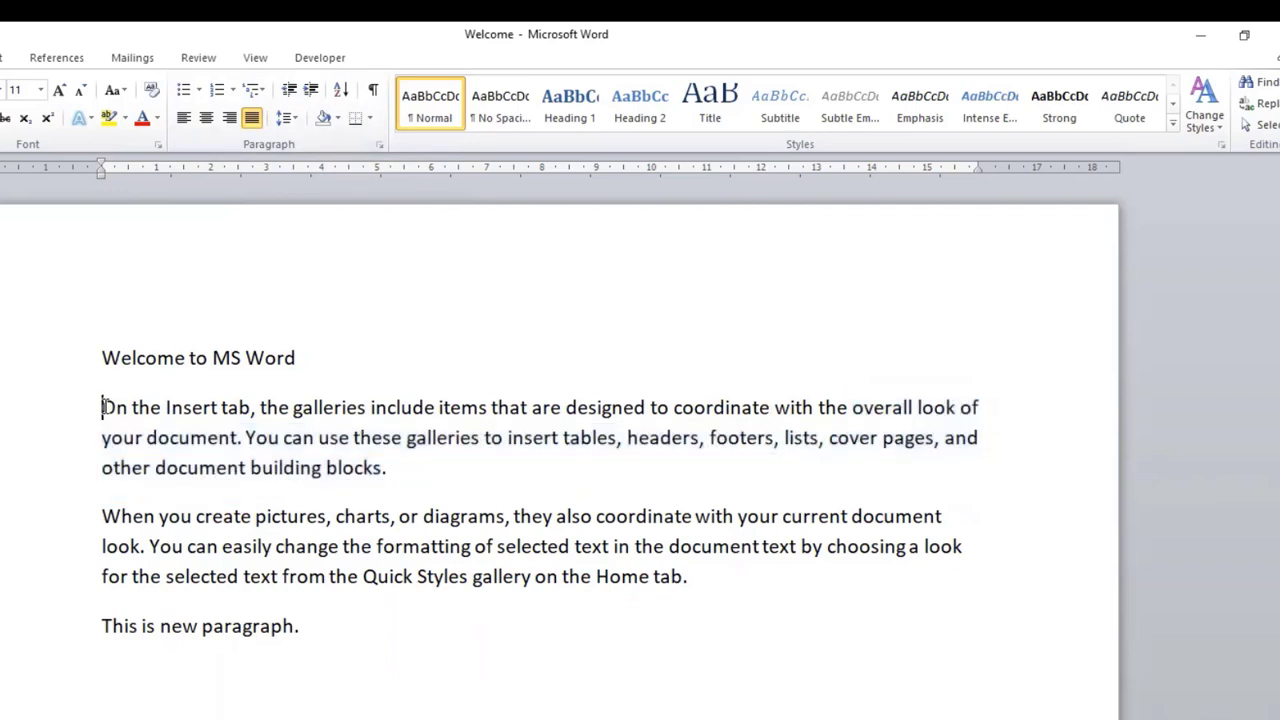
double_click(107, 408)
click(984, 407)
click(308, 438)
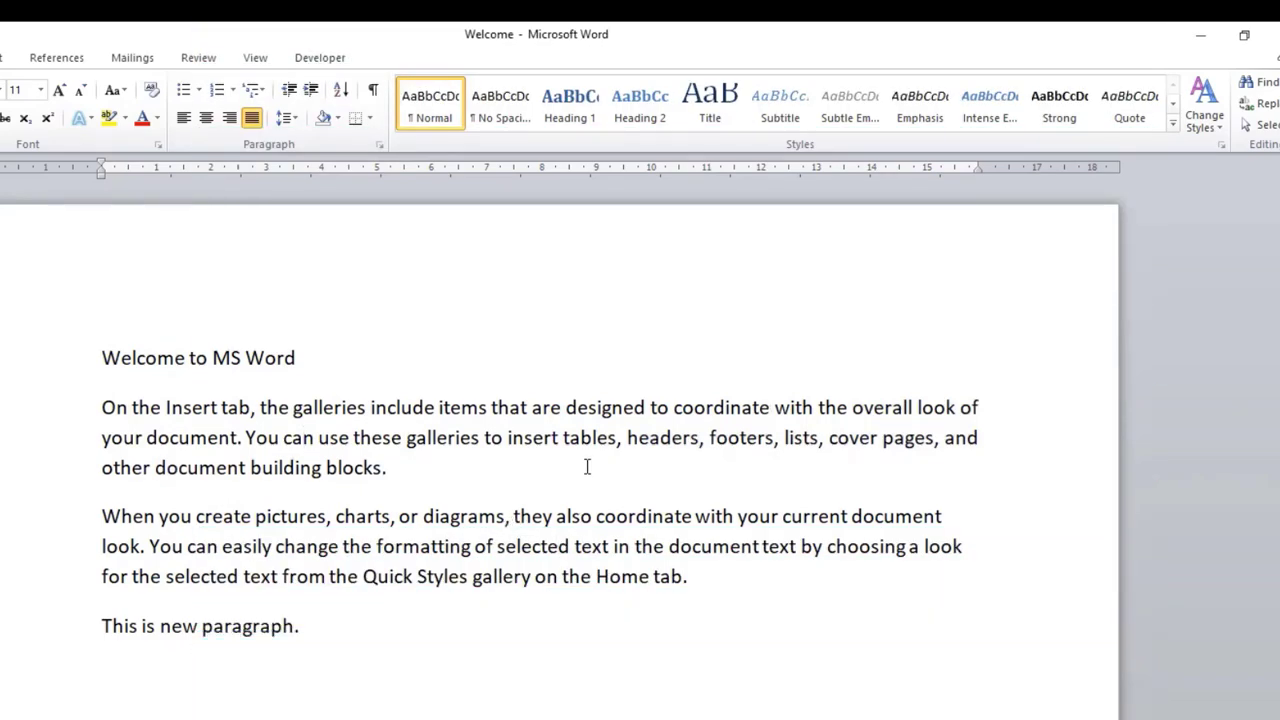
Step: Left-align the "On the Insert tab" paragraph and add the note "Left Align → Ctrl + L" below the document text
click(491, 437)
key(ctrl+l)
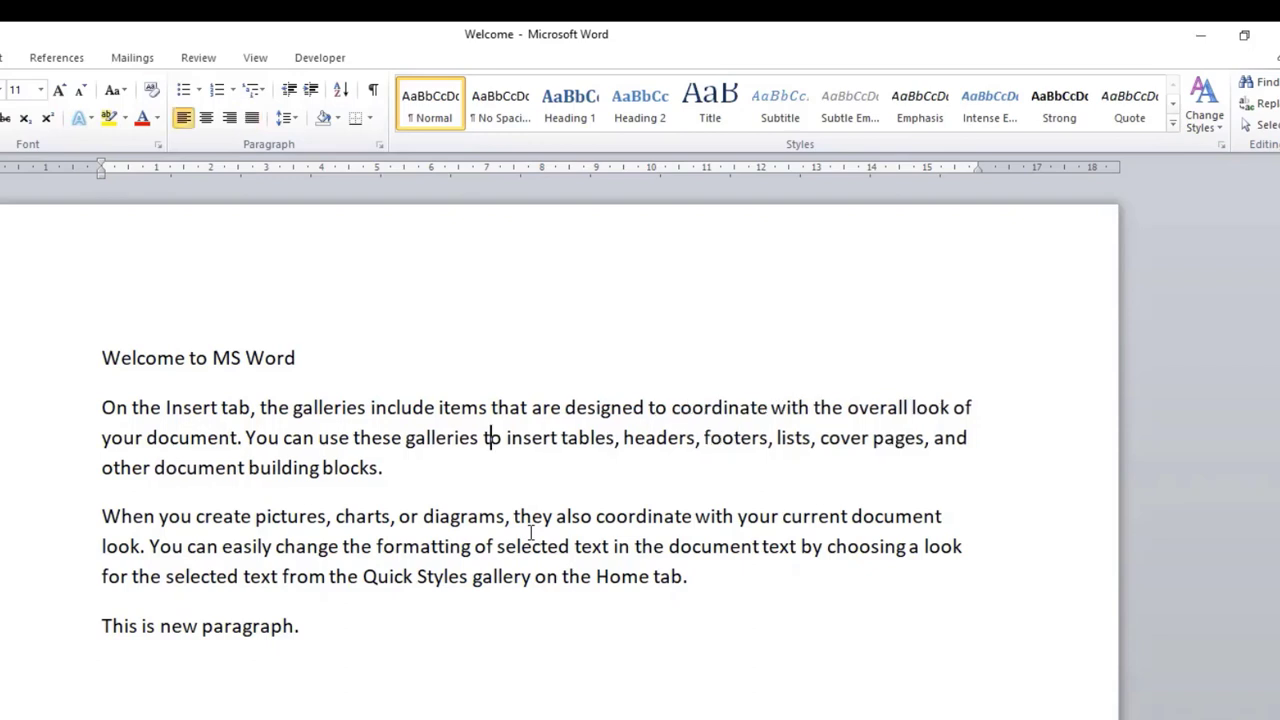
key(Down)
key(Down)
key(Down)
key(Down)
key(Down)
key(Down)
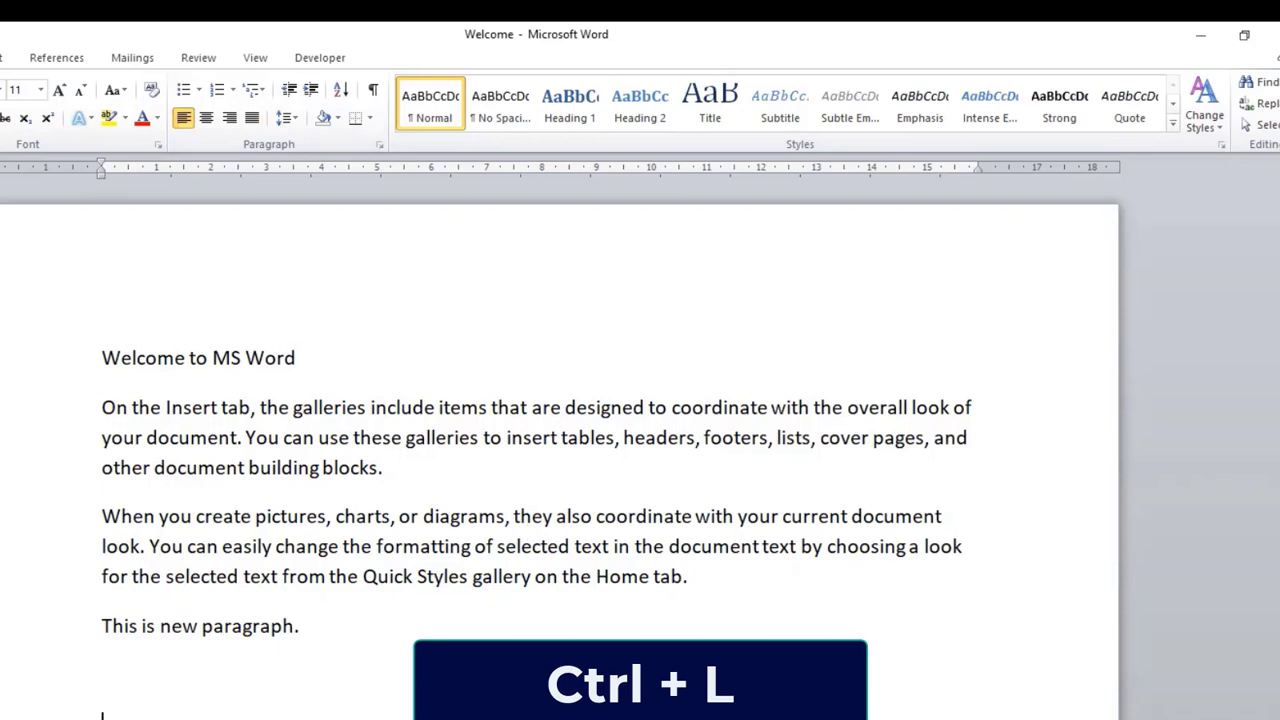
text(Left)
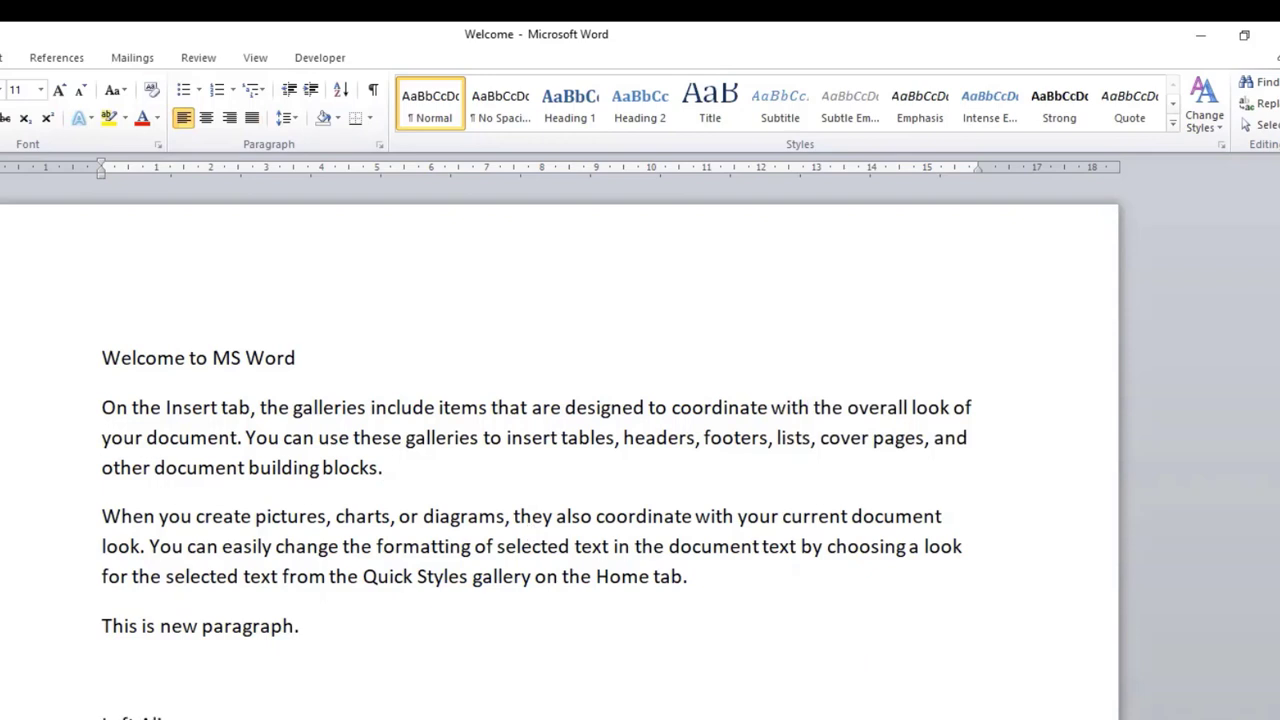
text( Align -->)
text( Ctrl +)
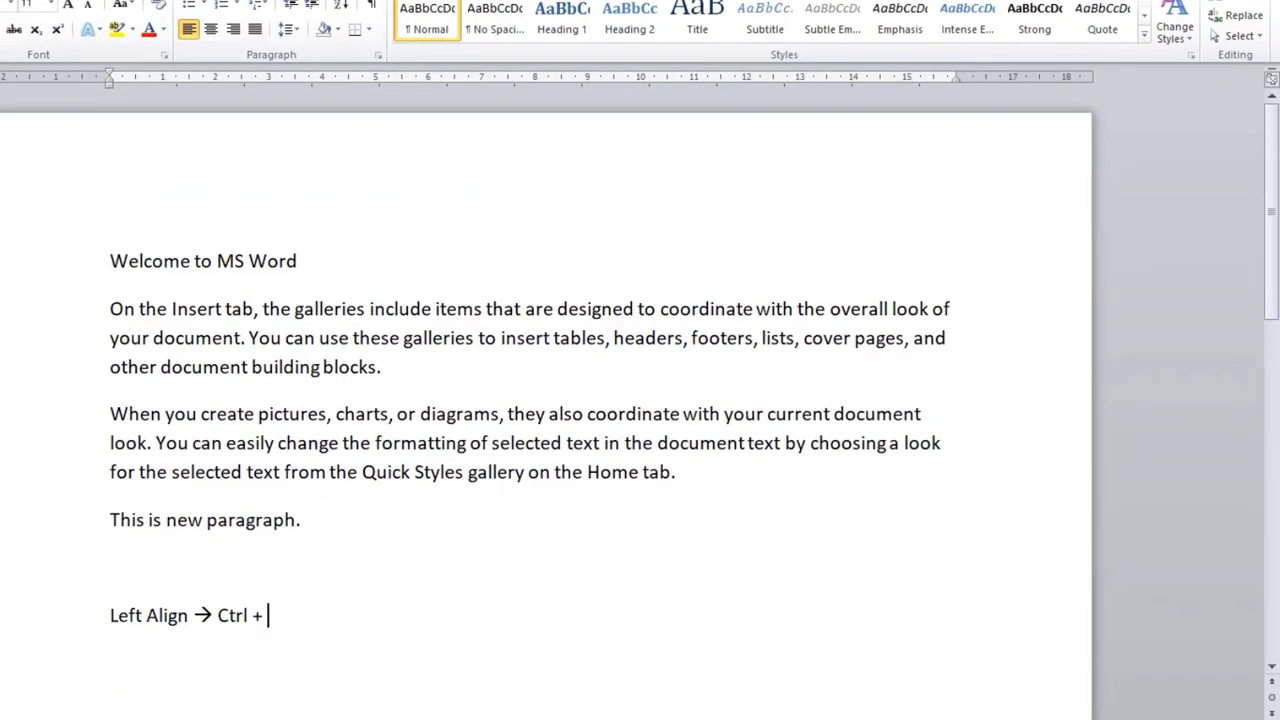
text( L)
key(Return)
Step: Set the "On the Insert tab" paragraph to right alignment
click(400, 310)
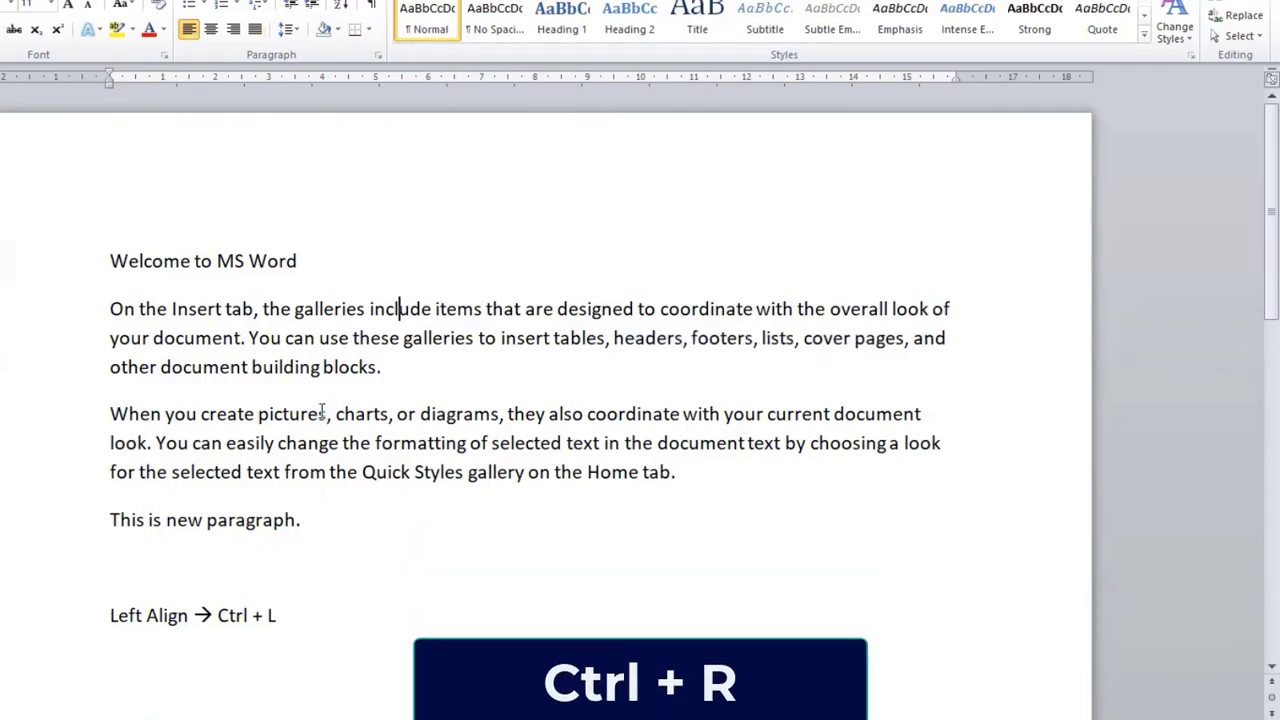
key(ctrl+r)
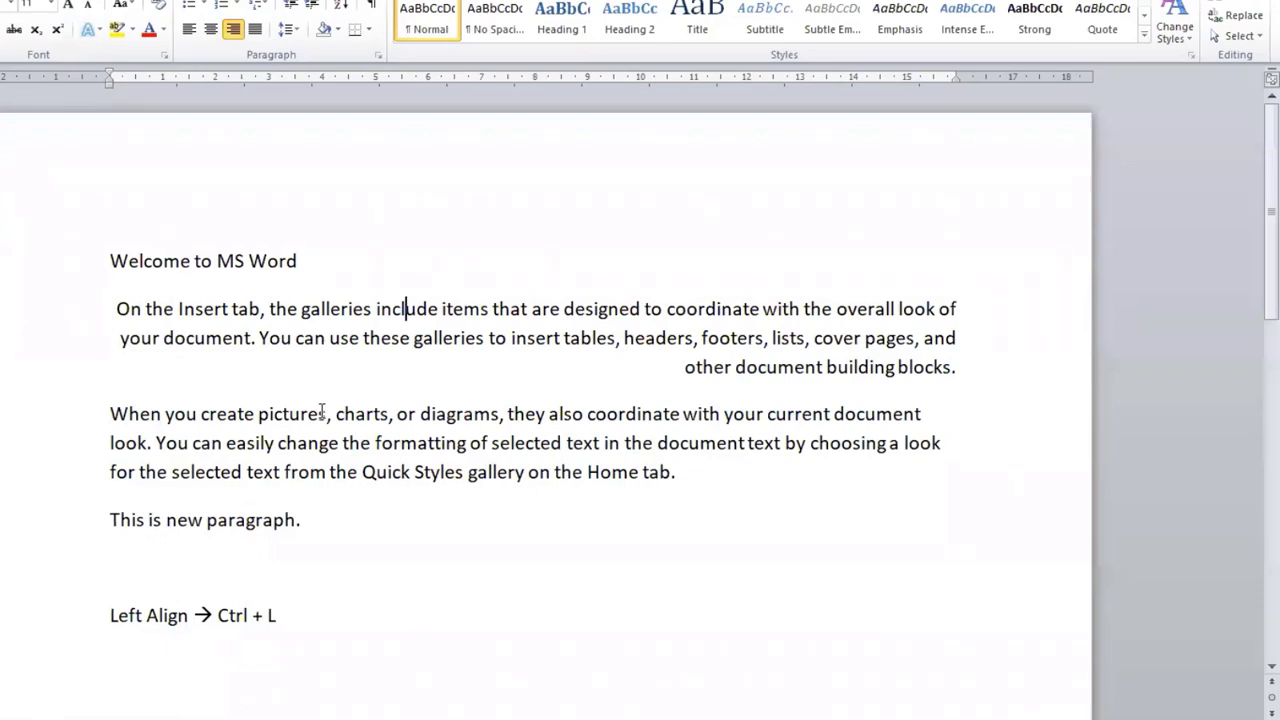
Step: Center the "On the Insert tab" paragraph and add the note "Center → Ctrl + E" below the Right Align note
click(513, 338)
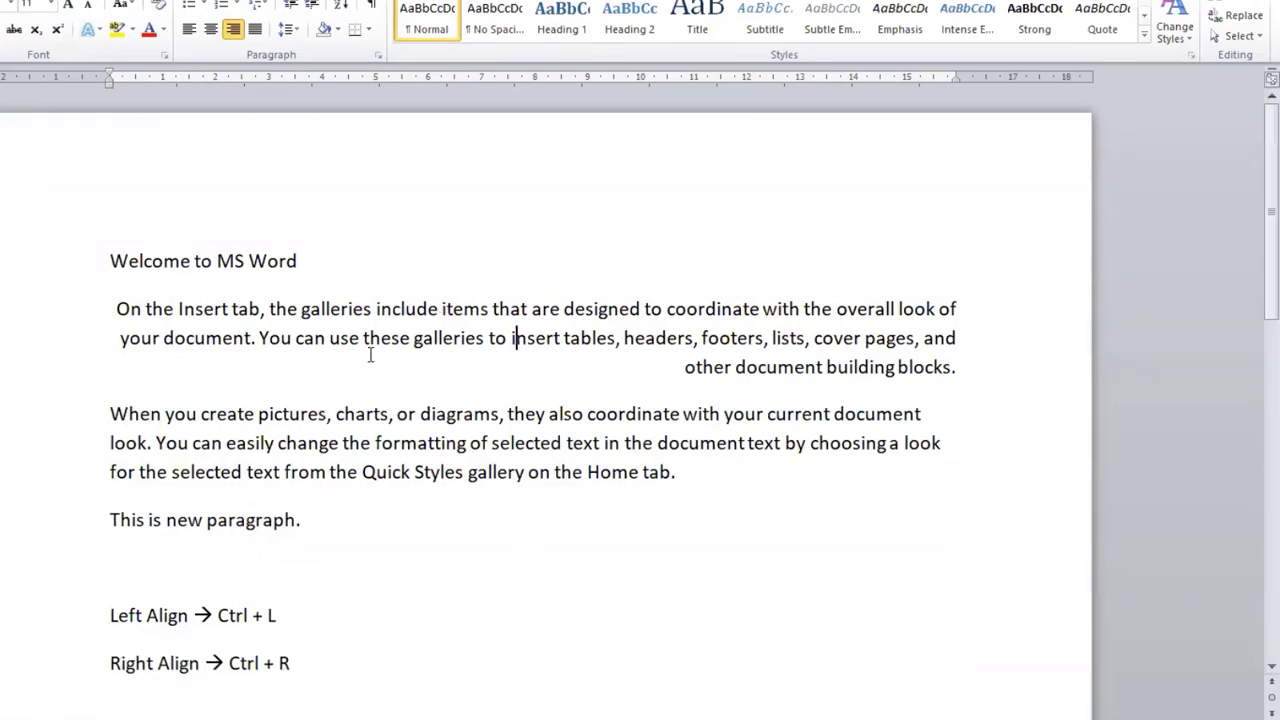
key(ctrl+e)
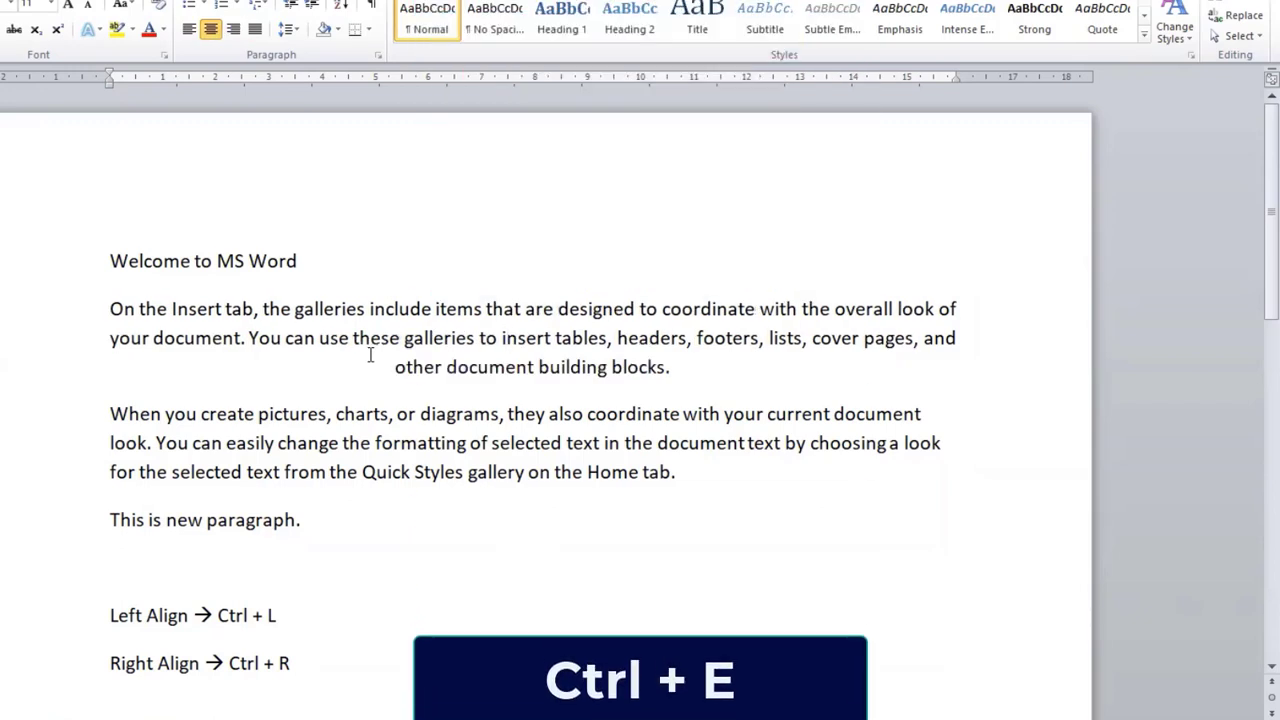
click(237, 700)
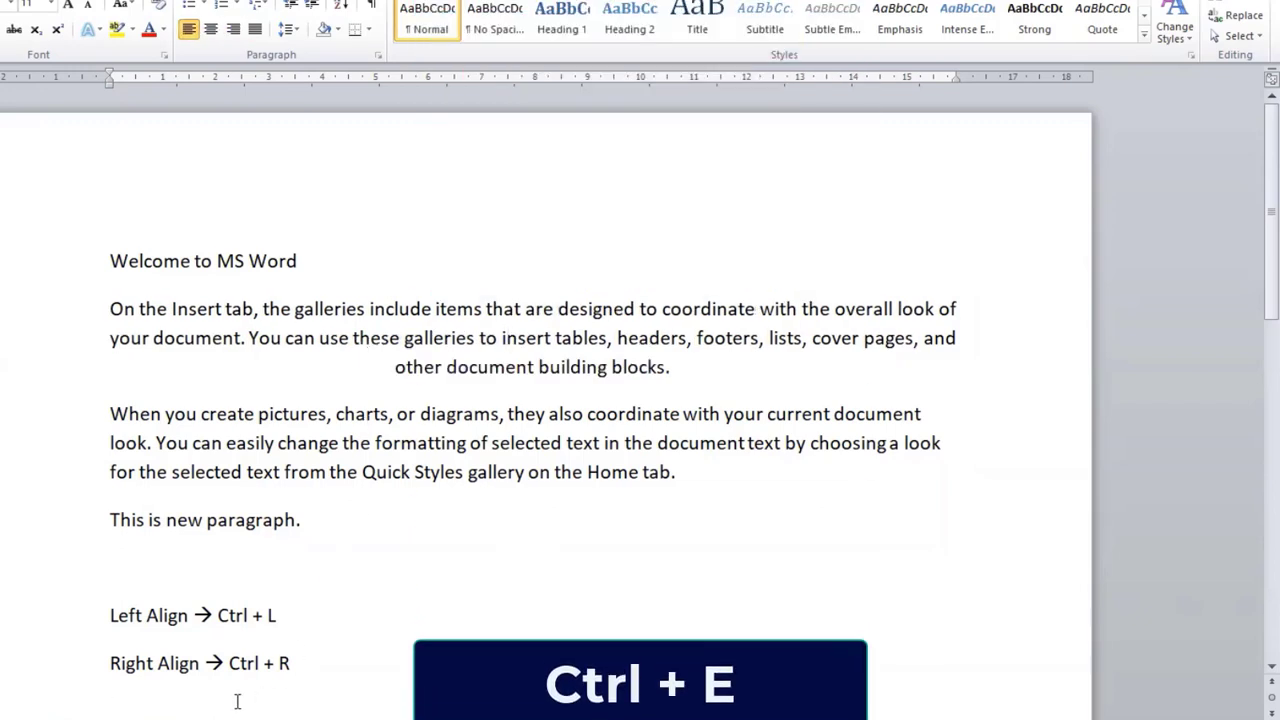
text(Center →)
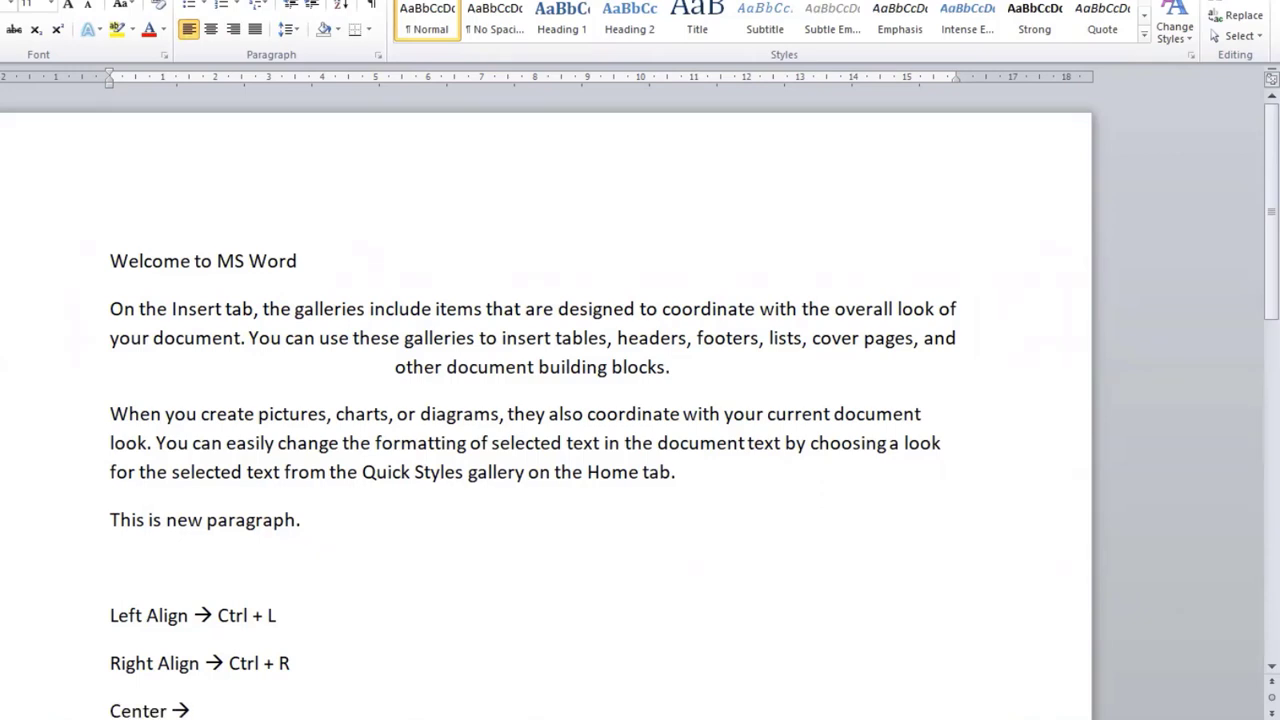
text( Ctrl + E)
key(Return)
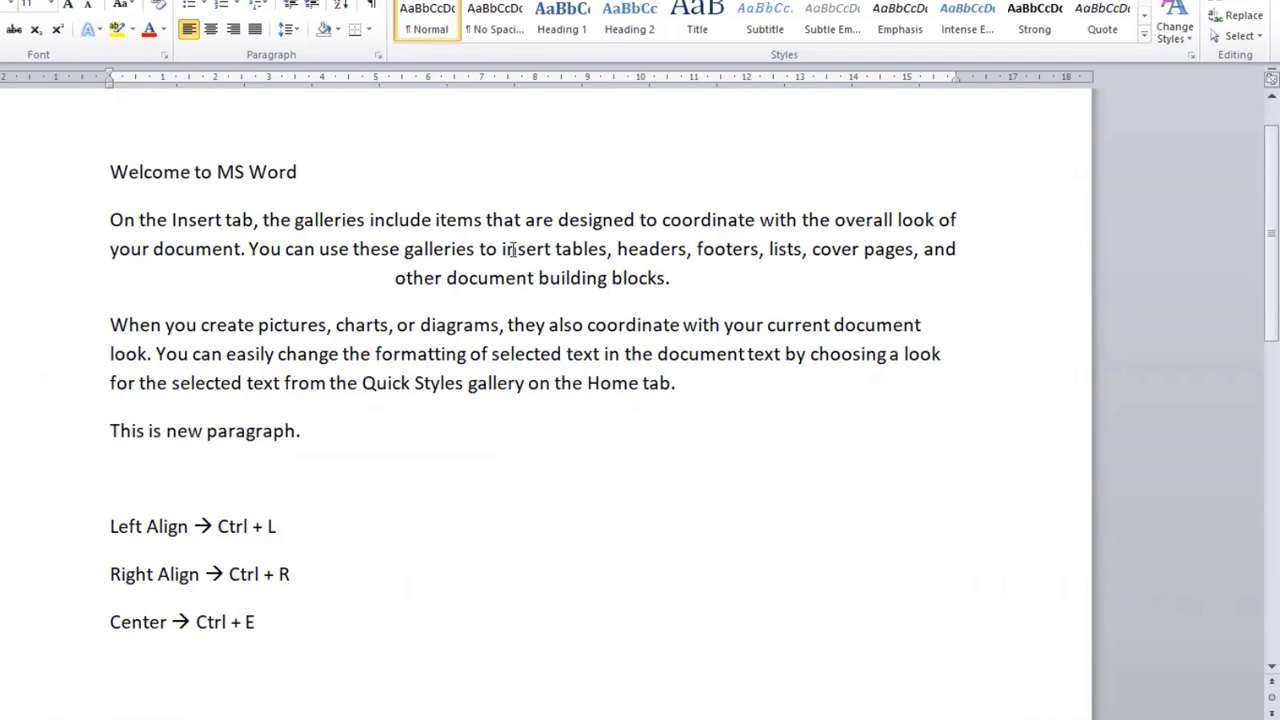
Step: Justify the "On the Insert tab" paragraph and add the note "Justify → Ctrl + J" below the Center note
drag(512, 250, 507, 251)
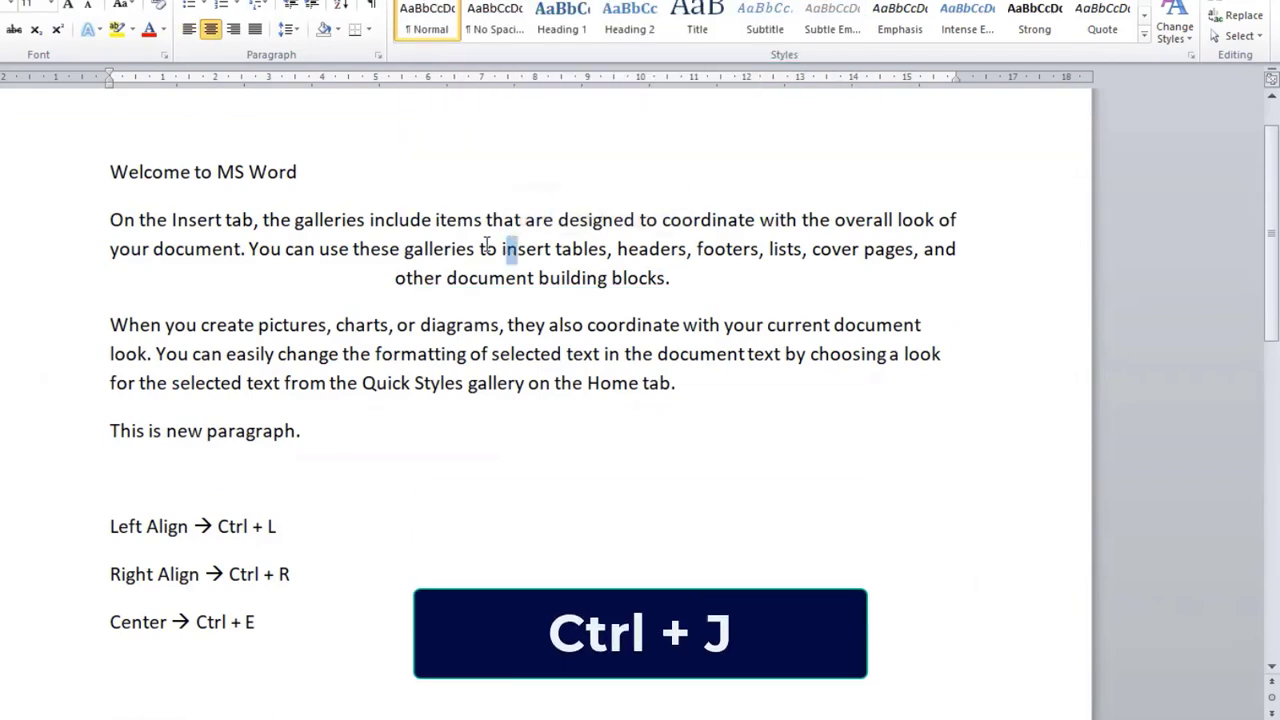
click(487, 246)
key(ctrl+j)
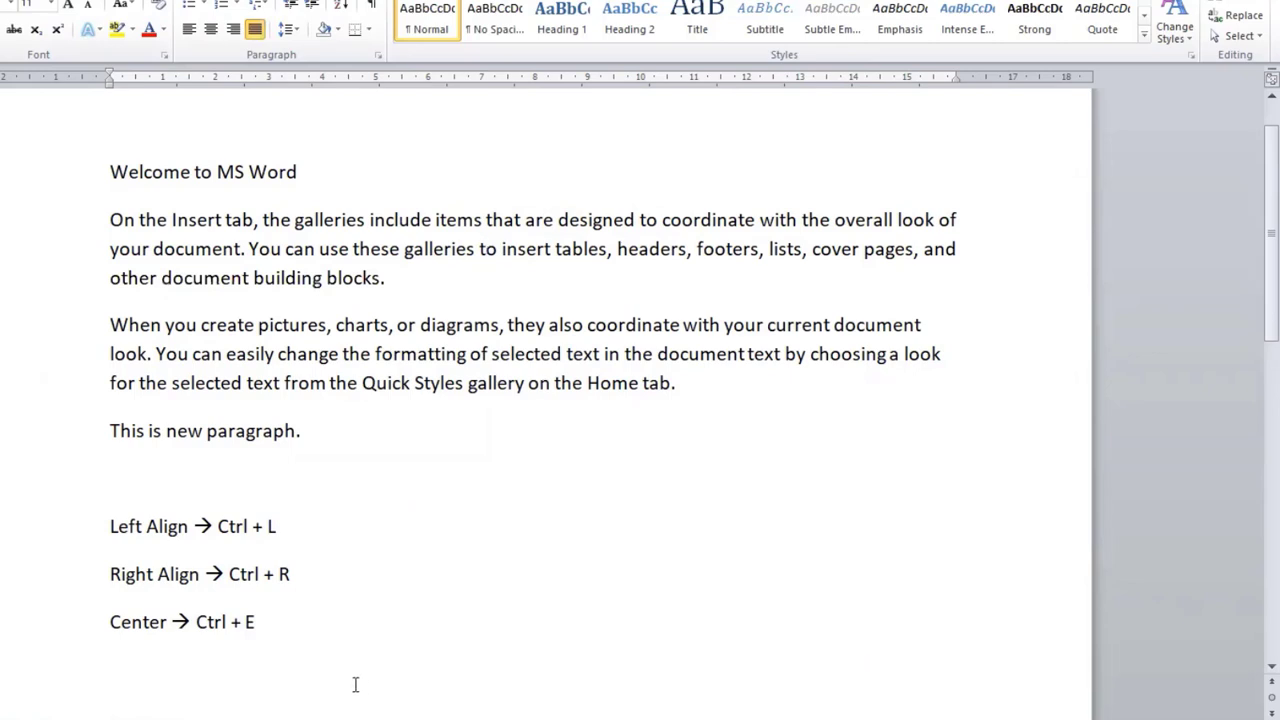
click(248, 658)
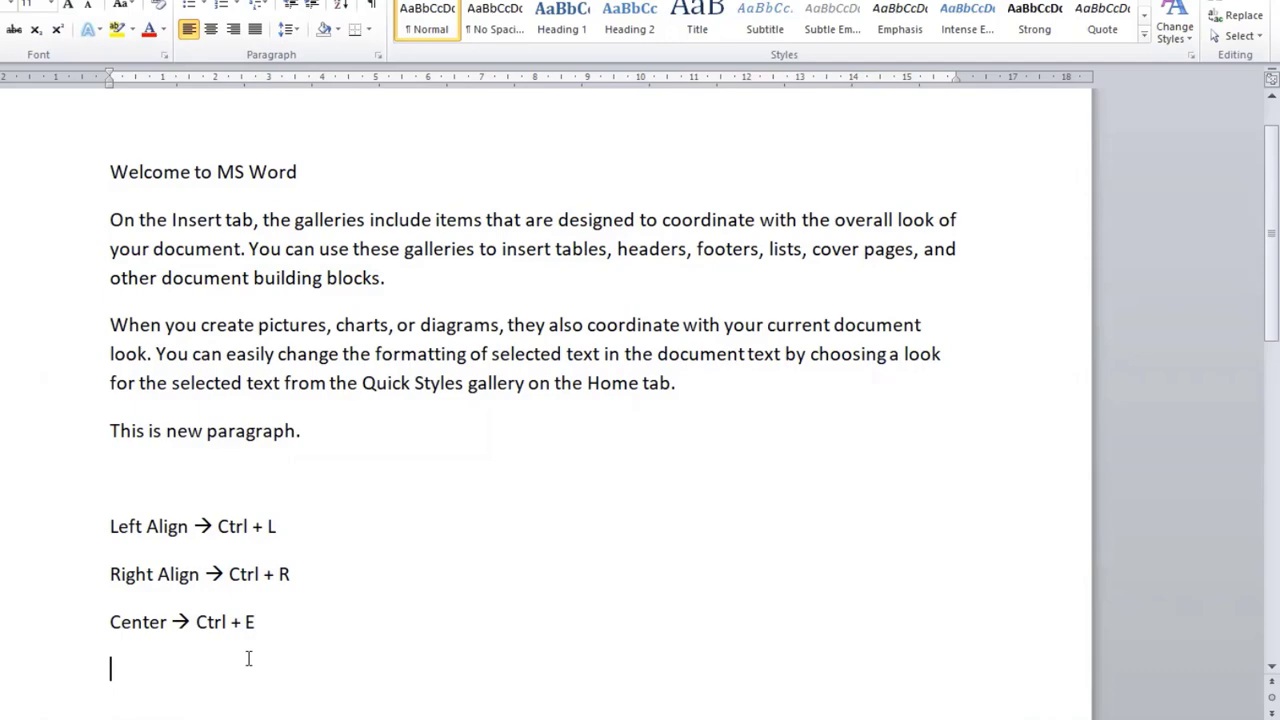
text(Justify → Ctrl + J)
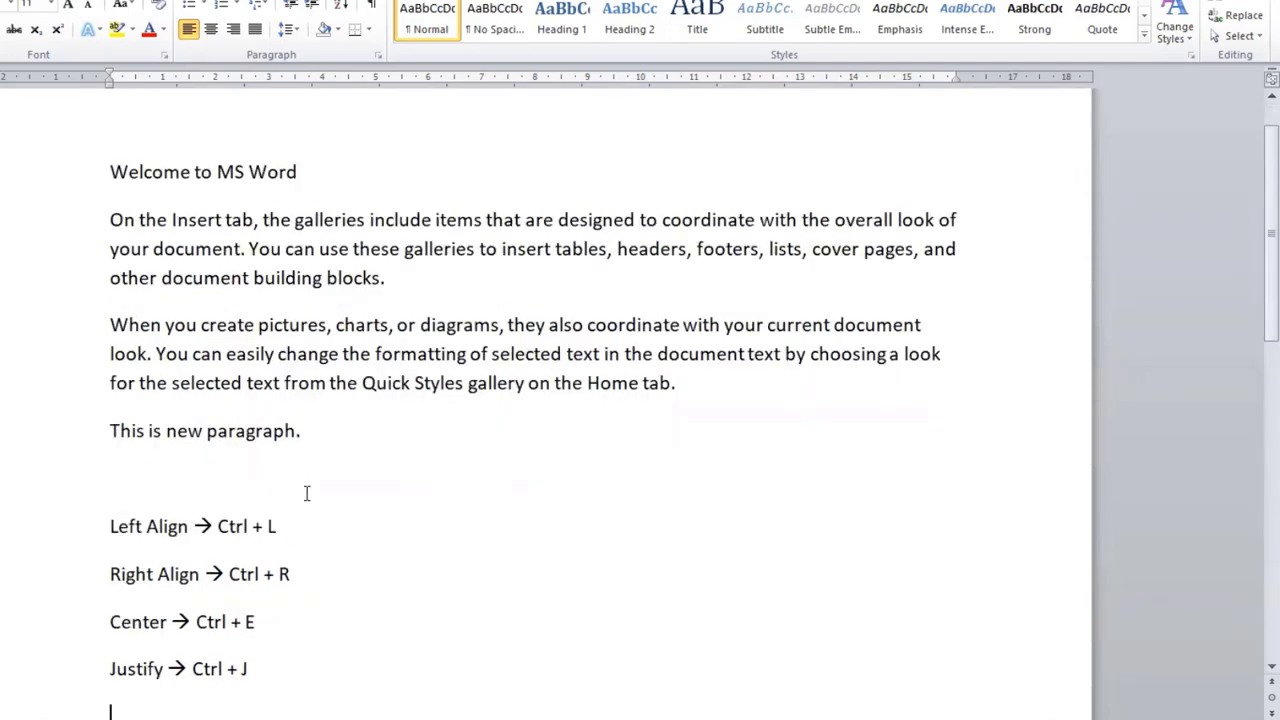
Step: Set the font of the "Welcome to MS Word" title to Old English Text MT
click(317, 249)
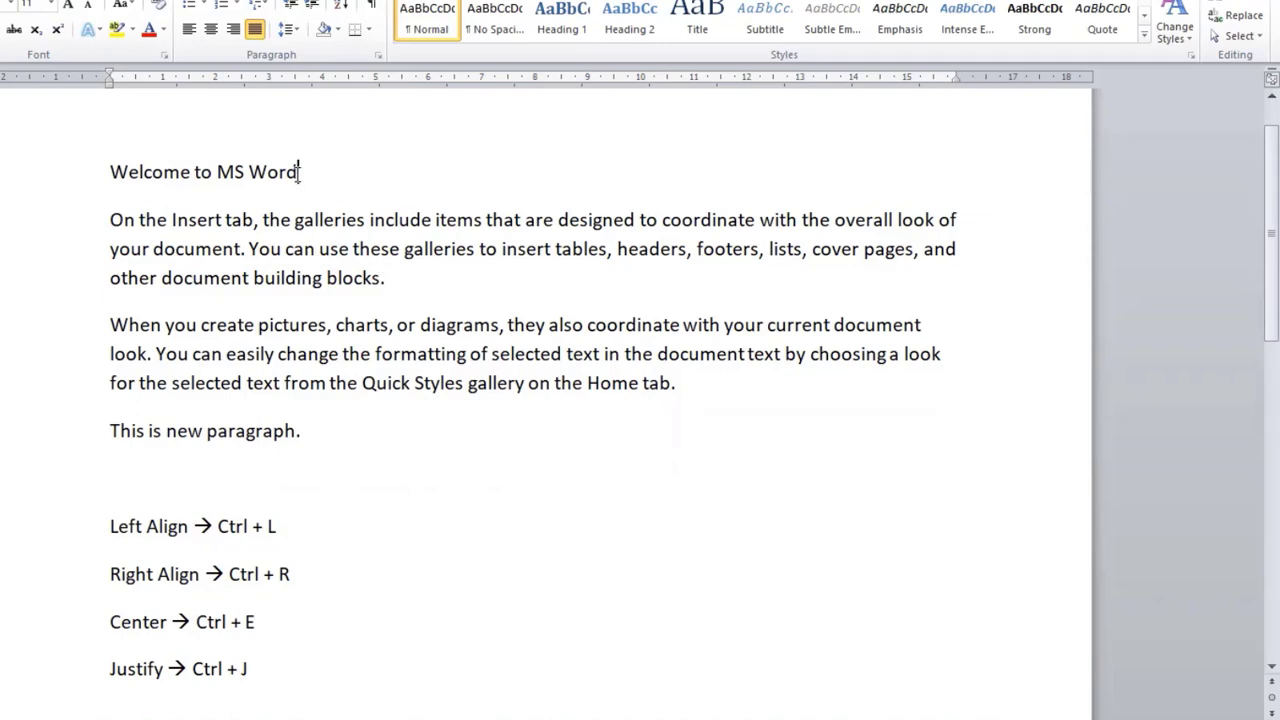
drag(300, 172, 110, 172)
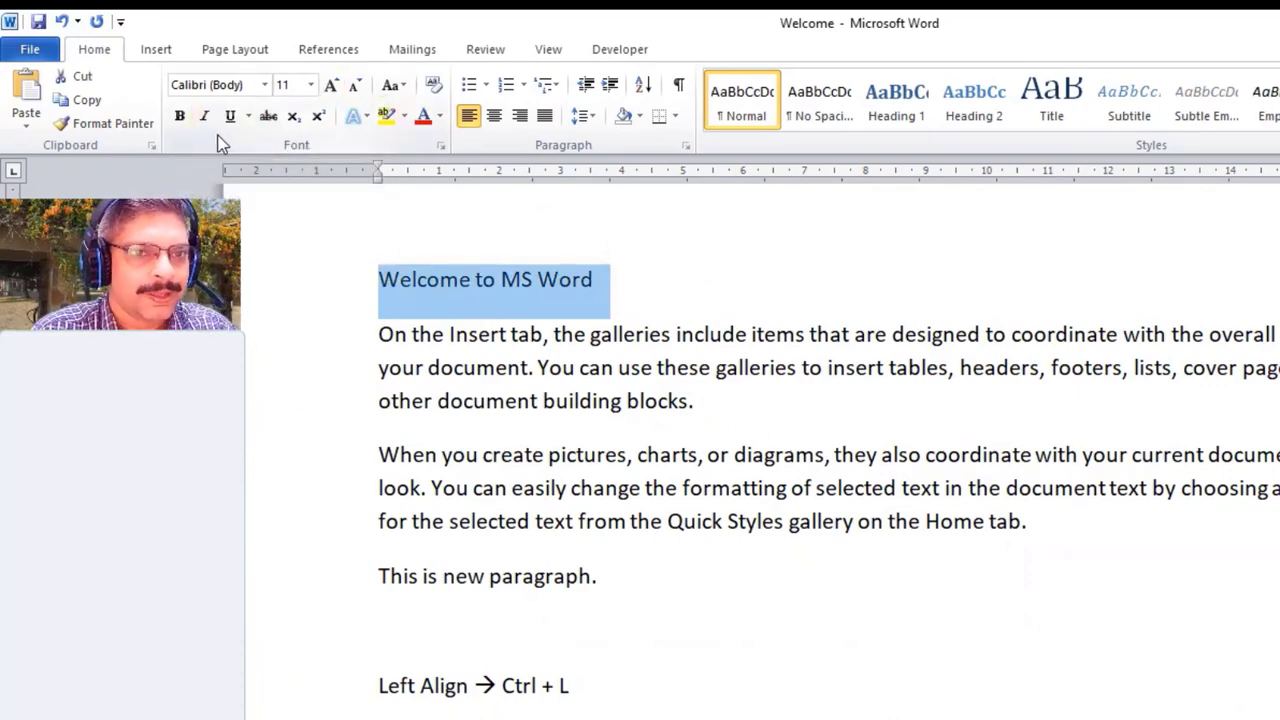
click(265, 86)
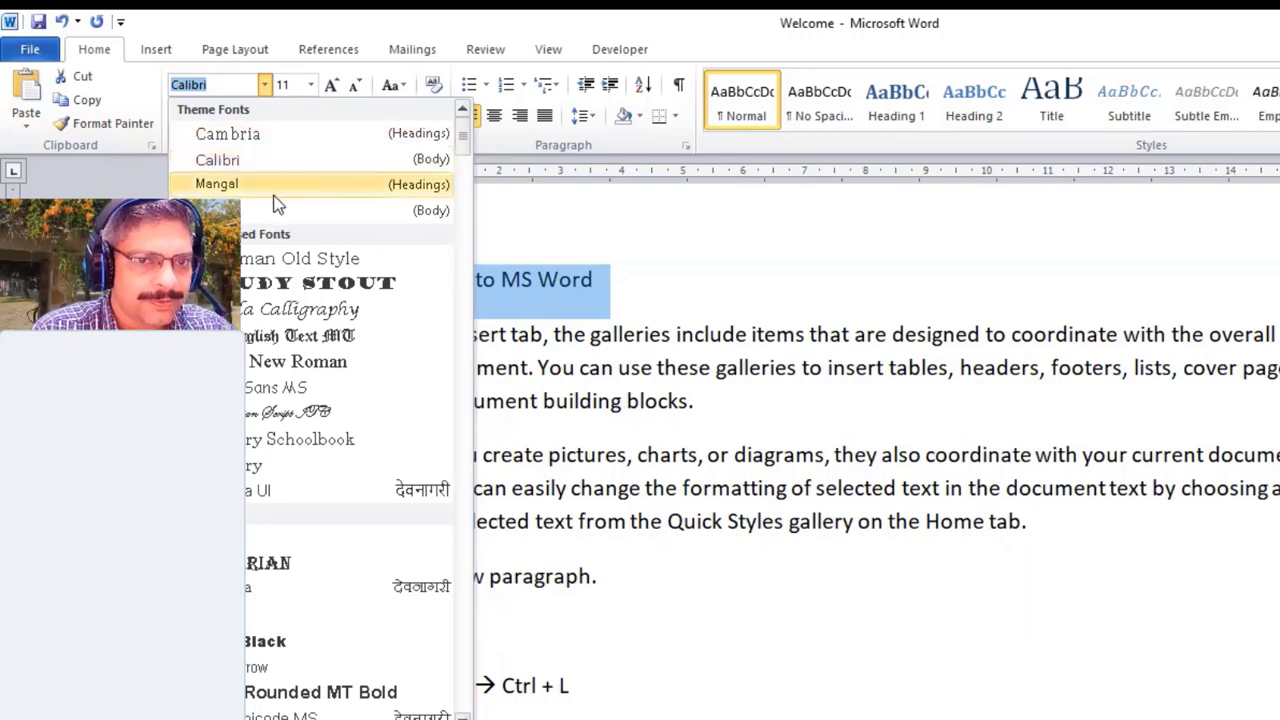
click(289, 337)
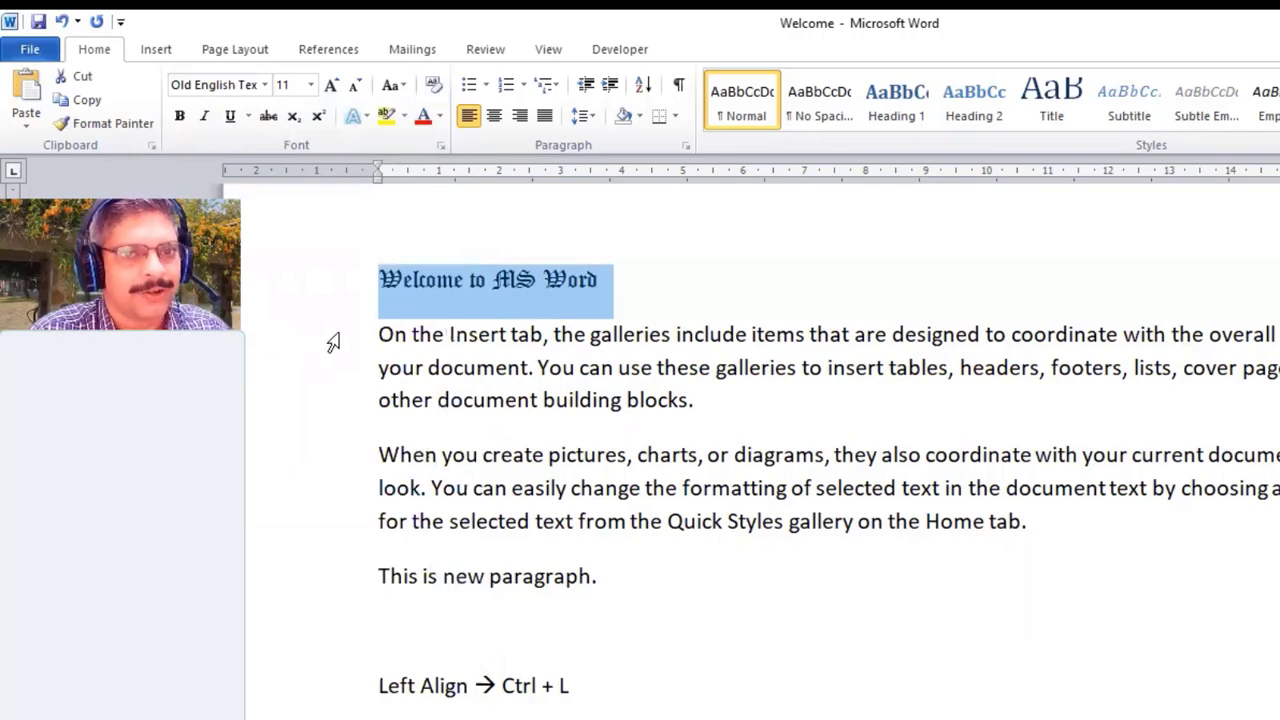
click(499, 288)
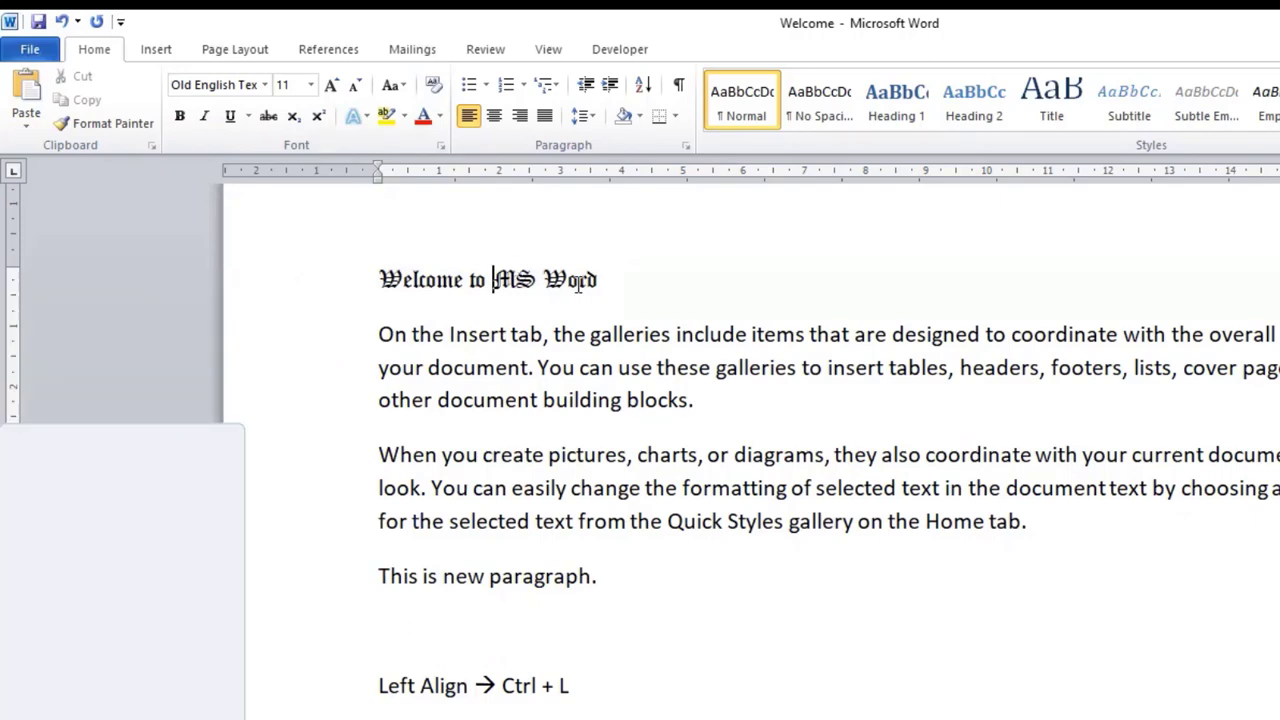
Step: Set the font size of the "Welcome to MS Word" title to 20
drag(604, 280, 383, 279)
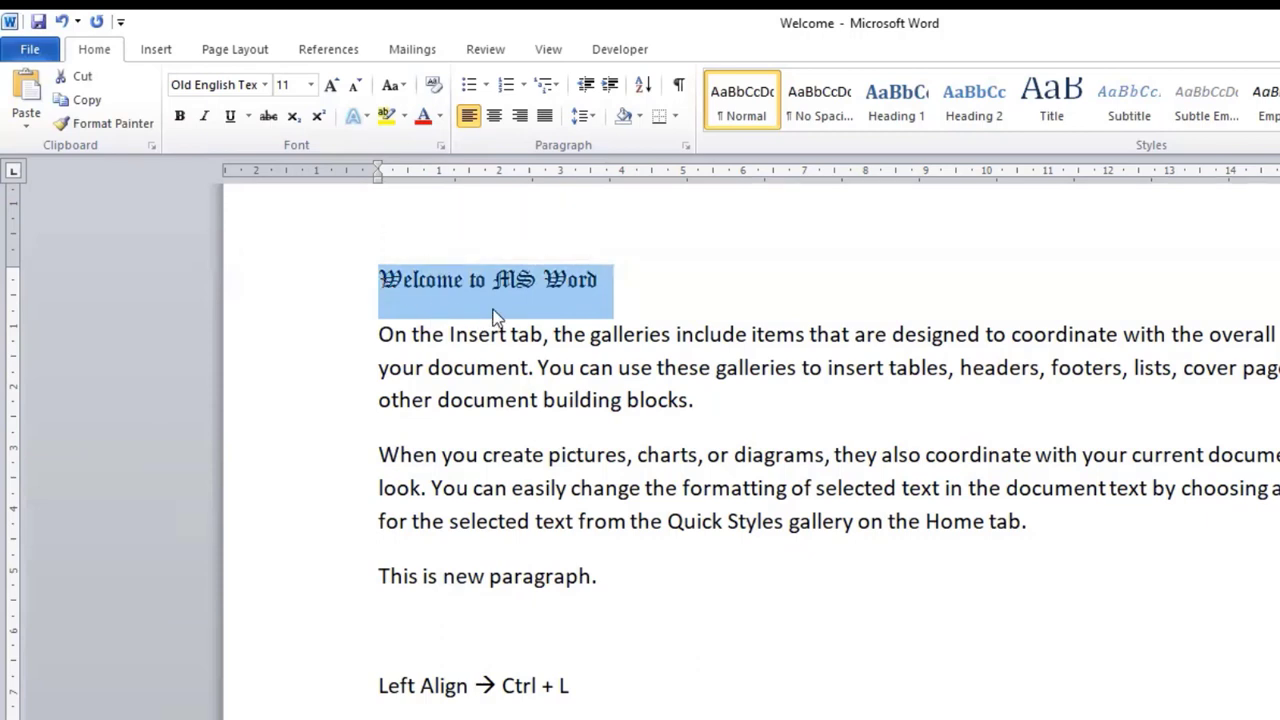
click(312, 86)
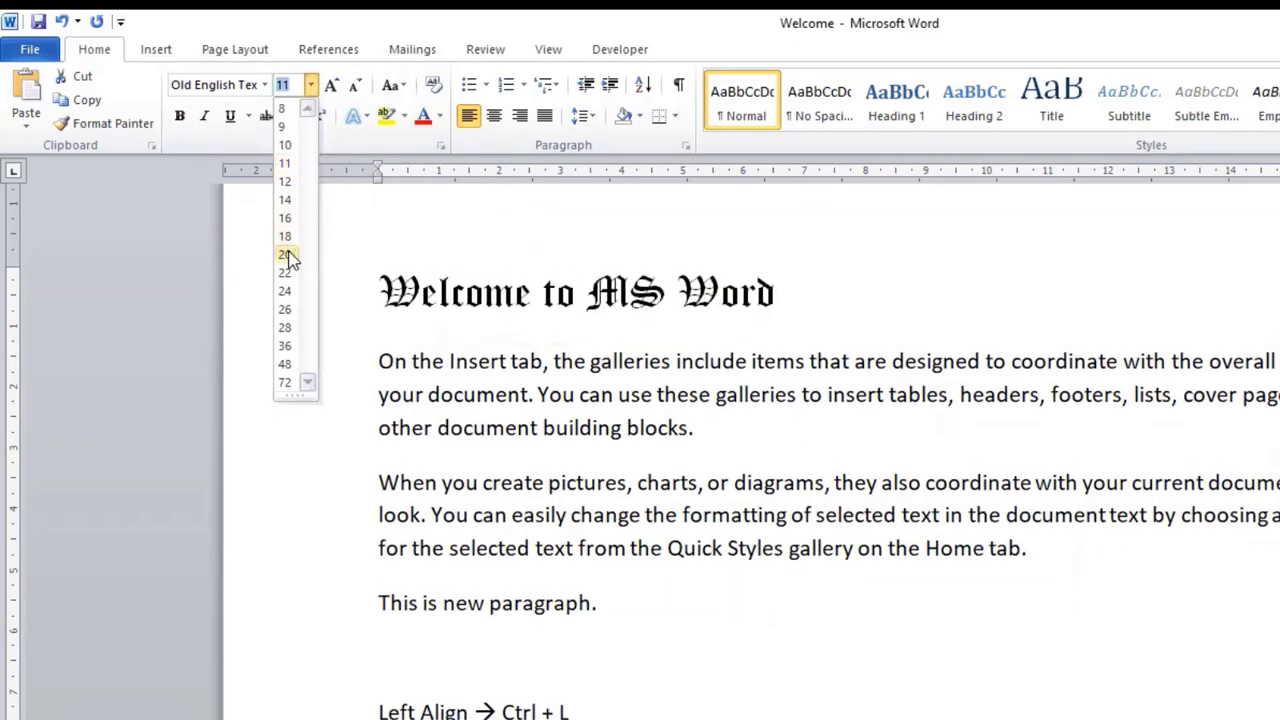
click(286, 255)
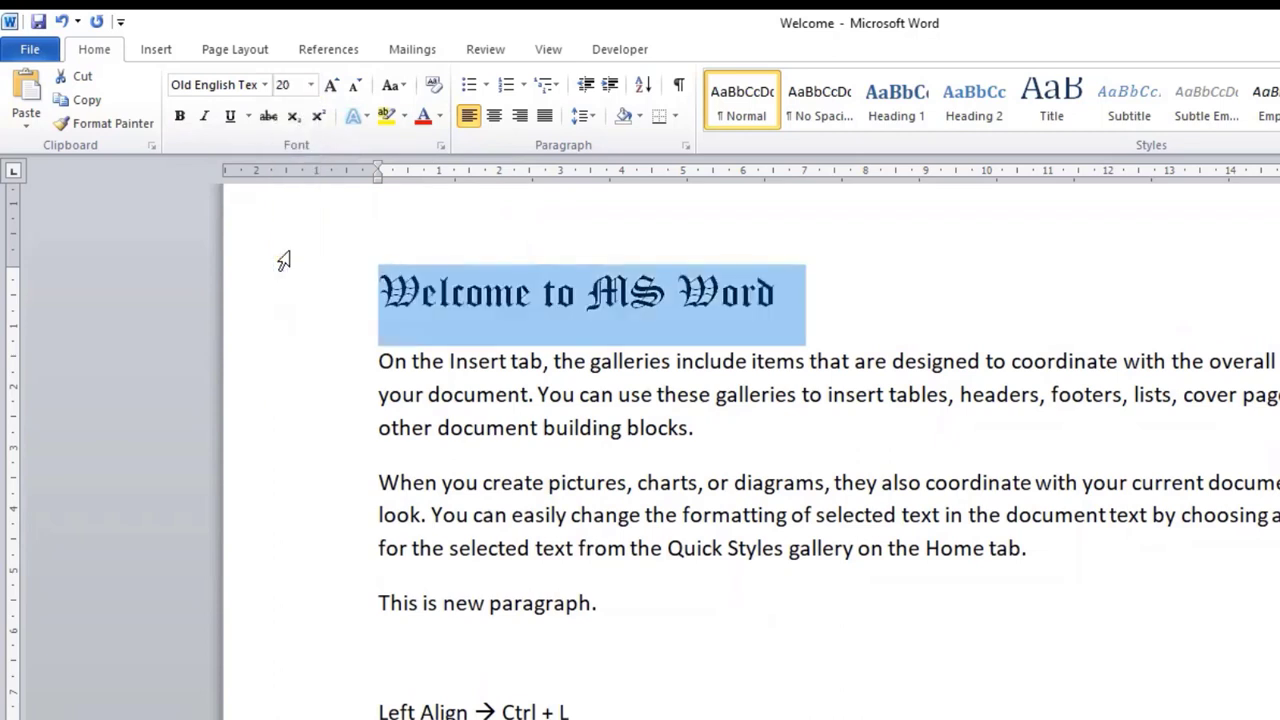
Step: Grow the "Welcome to MS Word" title stepwise to size 72 and shrink it back to 24
click(334, 88)
click(334, 88)
click(334, 88)
click(334, 88)
click(334, 88)
click(334, 88)
click(334, 88)
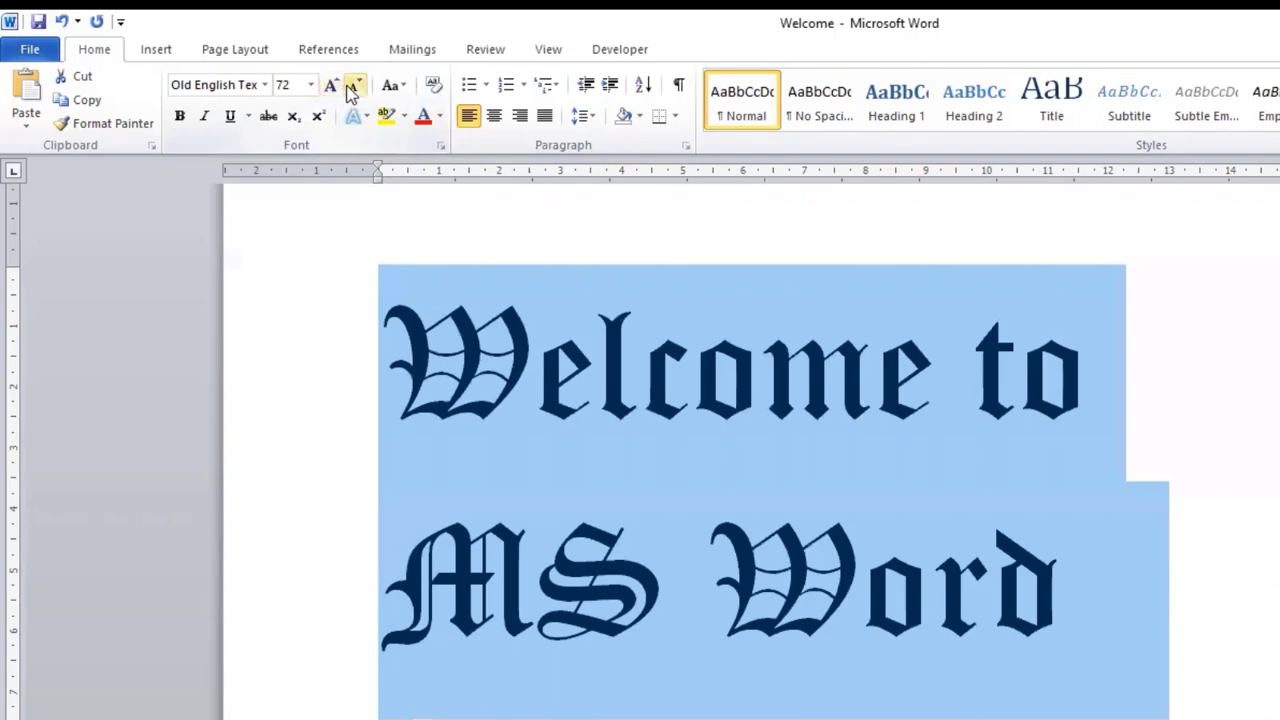
click(356, 86)
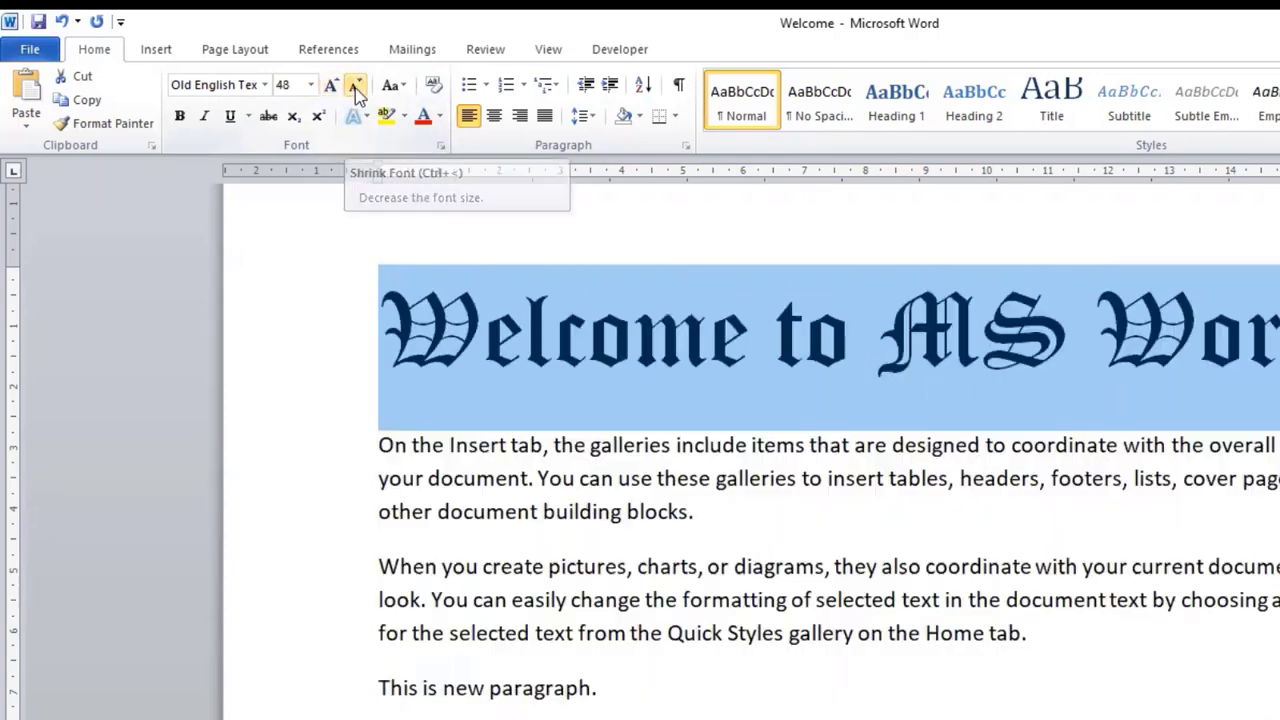
click(356, 86)
click(356, 86)
click(356, 86)
click(356, 86)
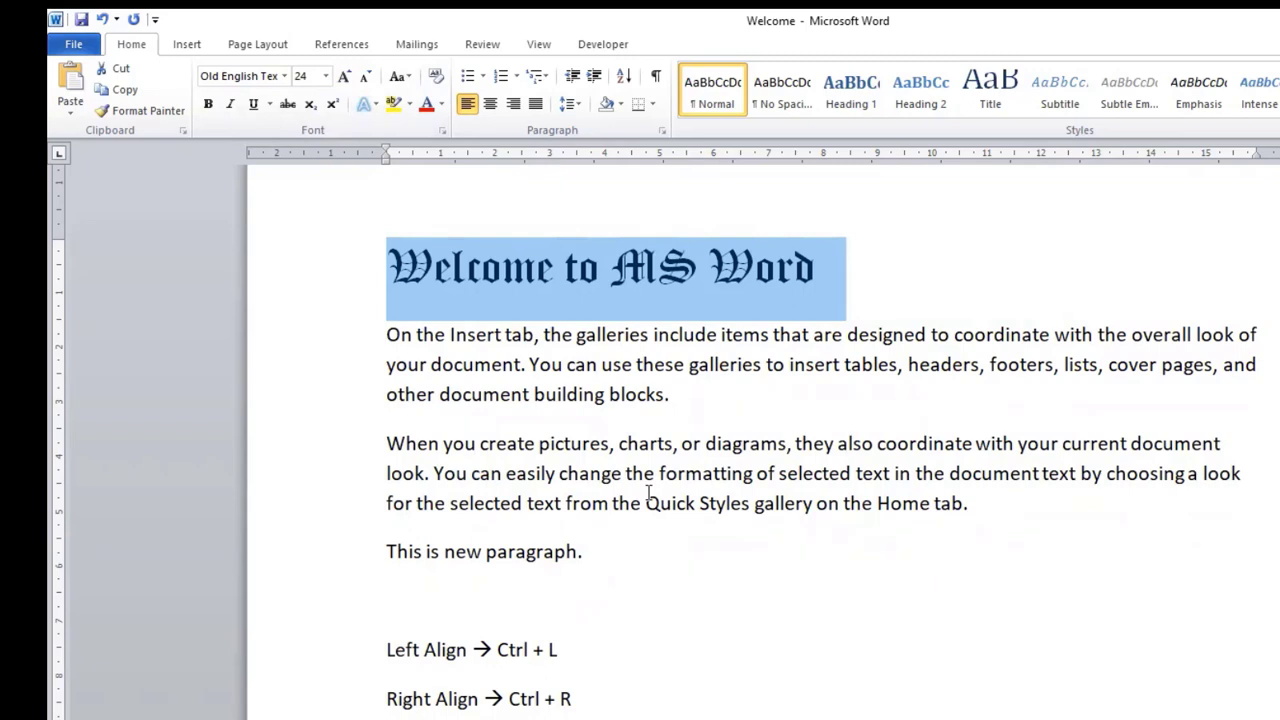
Step: Increase the font size of the "Welcome to MS Word" title to 36 in one-point increments
click(735, 334)
drag(834, 263, 607, 271)
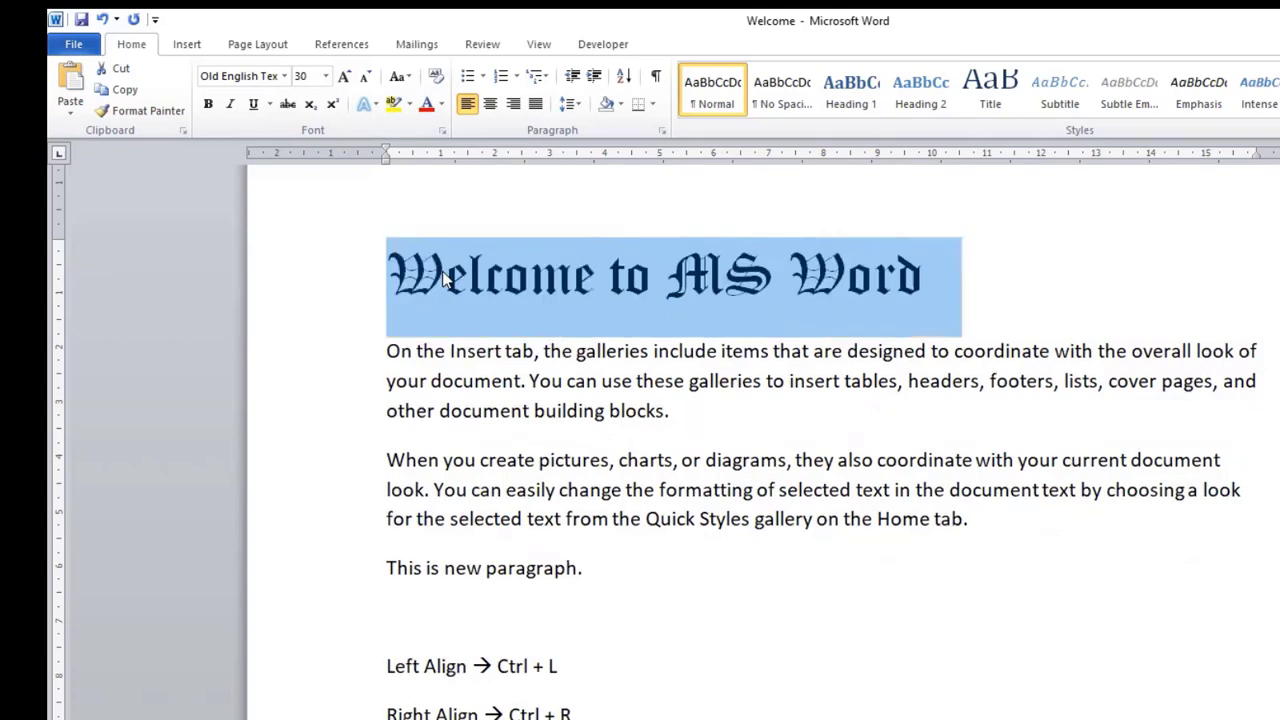
key(ctrl+bracketright)
key(ctrl+bracketright)
key(ctrl+bracketright)
key(ctrl+bracketright)
key(ctrl+bracketright)
key(ctrl+bracketright)
key(ctrl+bracketright)
key(ctrl+bracketright)
key(ctrl+bracketright)
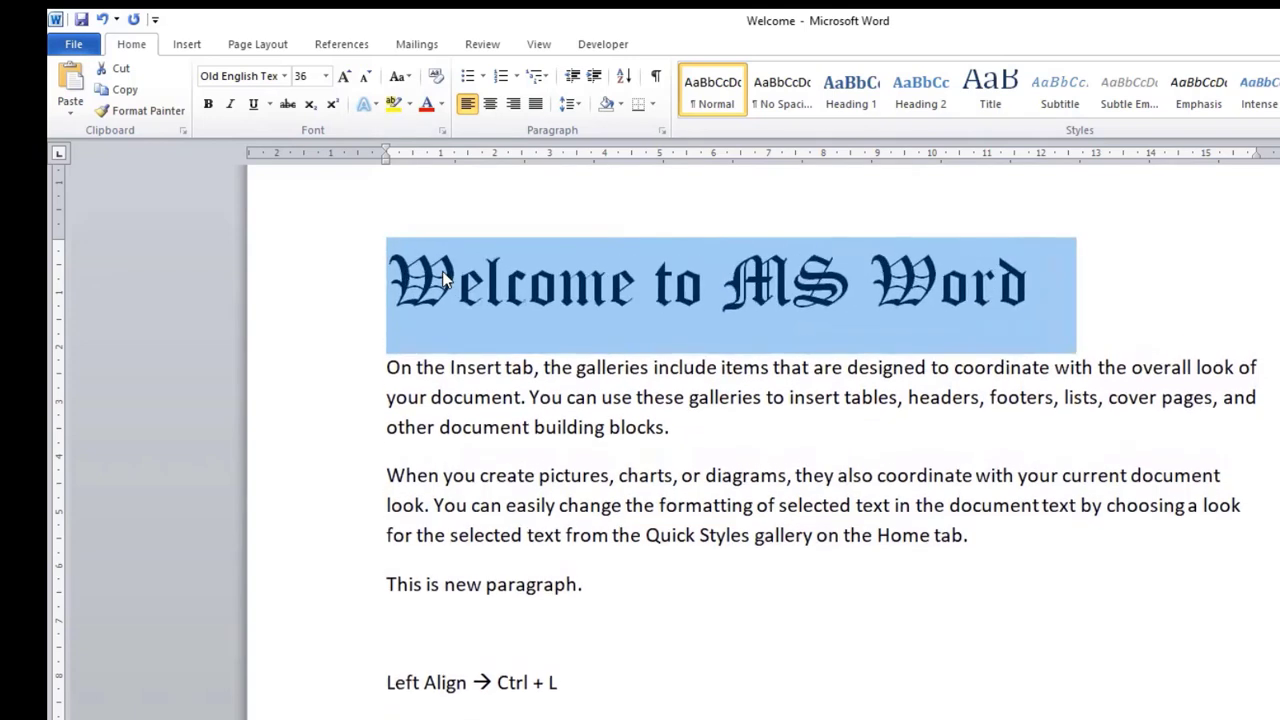
Step: Decrease the title's font size to 21 in one-point increments
key(ctrl+bracketleft)
key(ctrl+bracketleft)
key(ctrl+bracketleft)
key(ctrl+bracketleft)
key(ctrl+bracketleft)
key(ctrl+bracketleft)
key(ctrl+bracketleft)
key(ctrl+bracketleft)
key(ctrl+bracketleft)
key(ctrl+bracketleft)
key(ctrl+bracketleft)
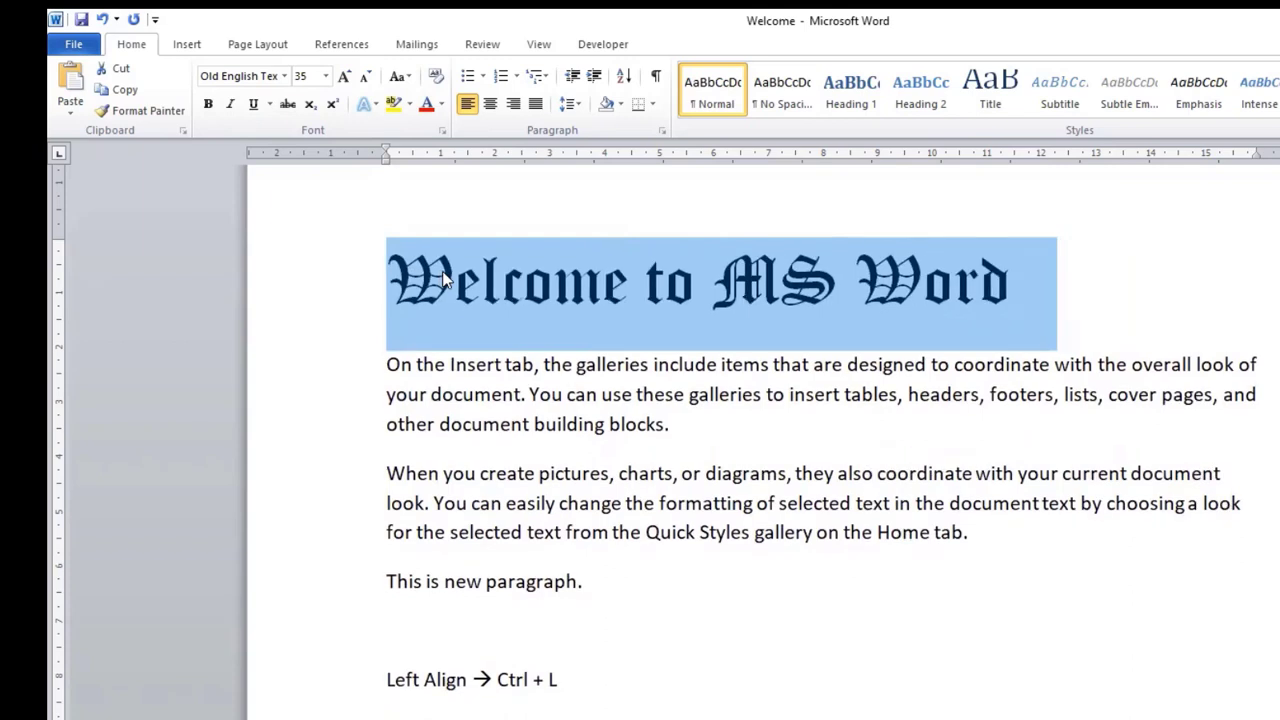
key(ctrl+bracketleft)
key(ctrl+bracketleft)
key(ctrl+bracketleft)
key(ctrl+bracketleft)
key(ctrl+bracketleft)
key(ctrl+bracketleft)
key(ctrl+bracketleft)
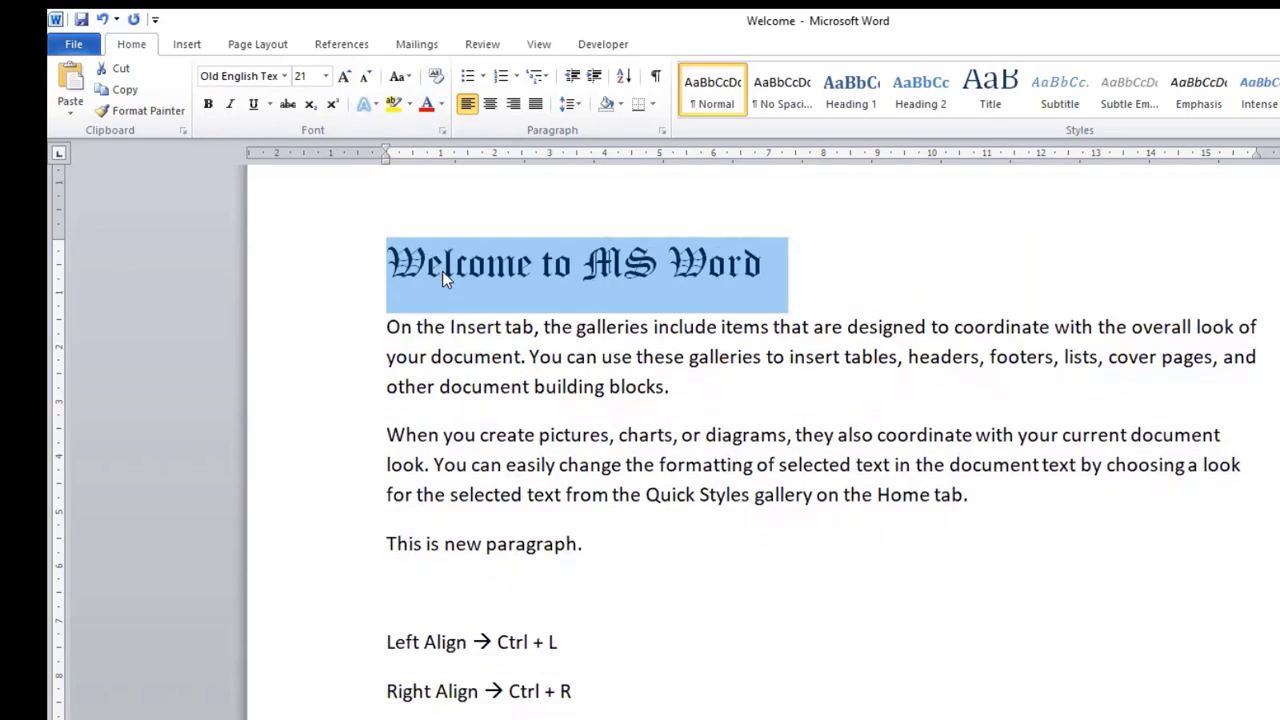
Step: Add the note "Increase Font size → ctrl + ]" below the Justify note, with the tab-separated alternative "ctrl + shift + >" on the same line
click(484, 514)
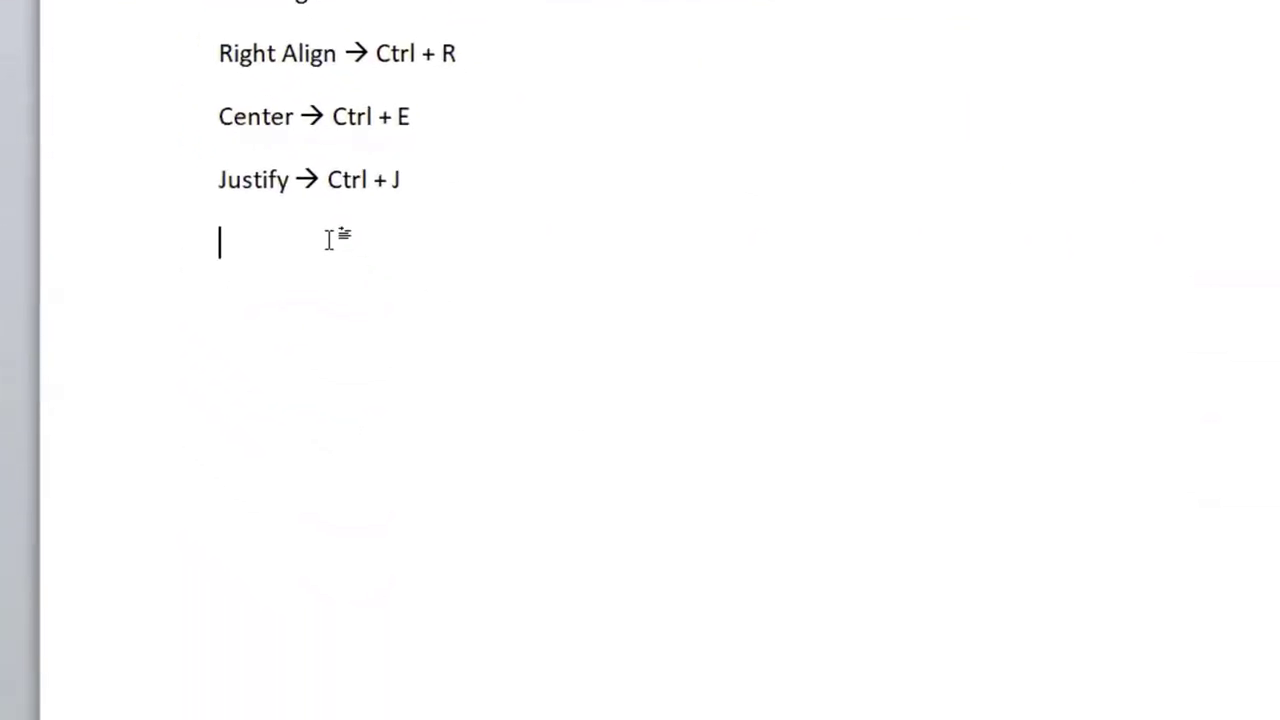
text(I)
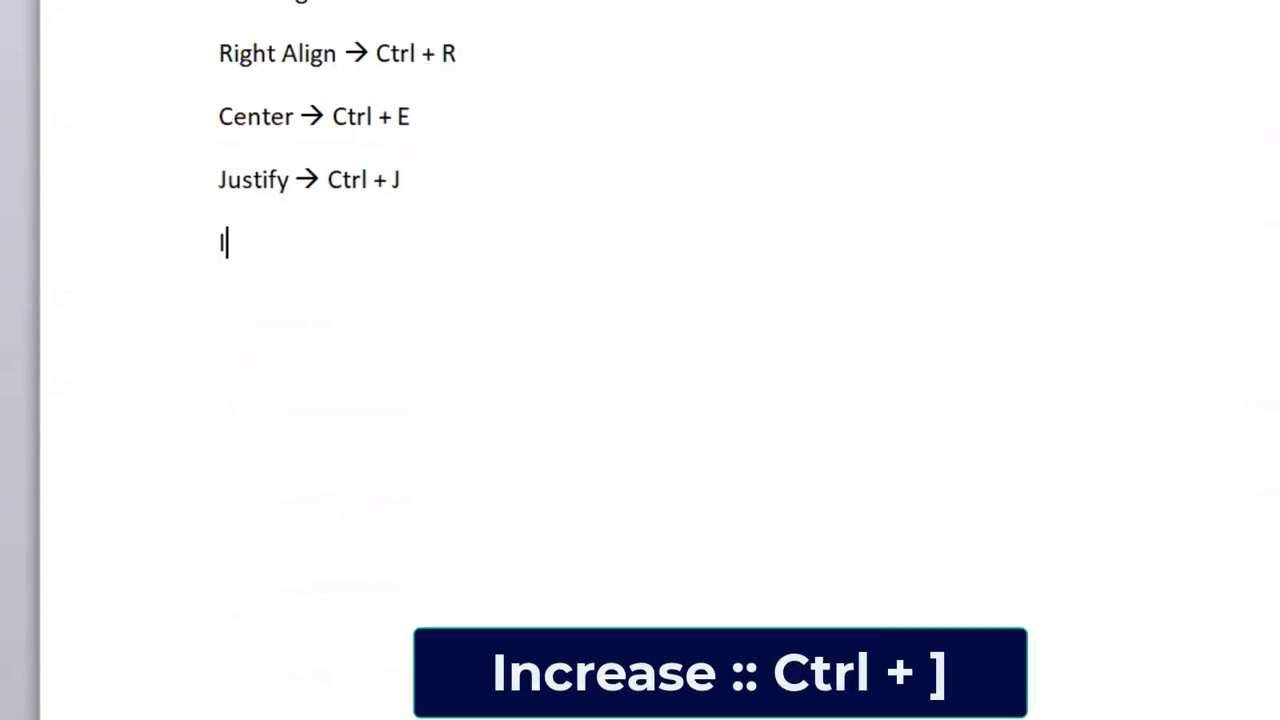
text(ncrease Font)
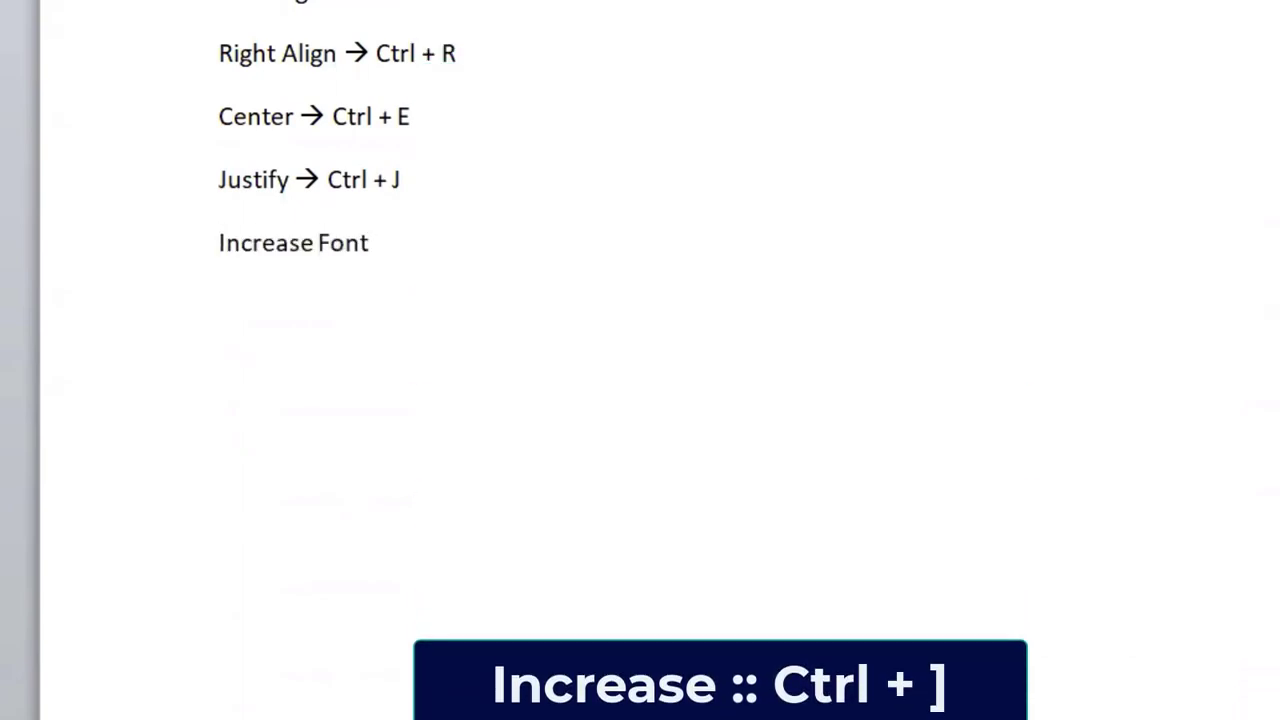
text( size --> )
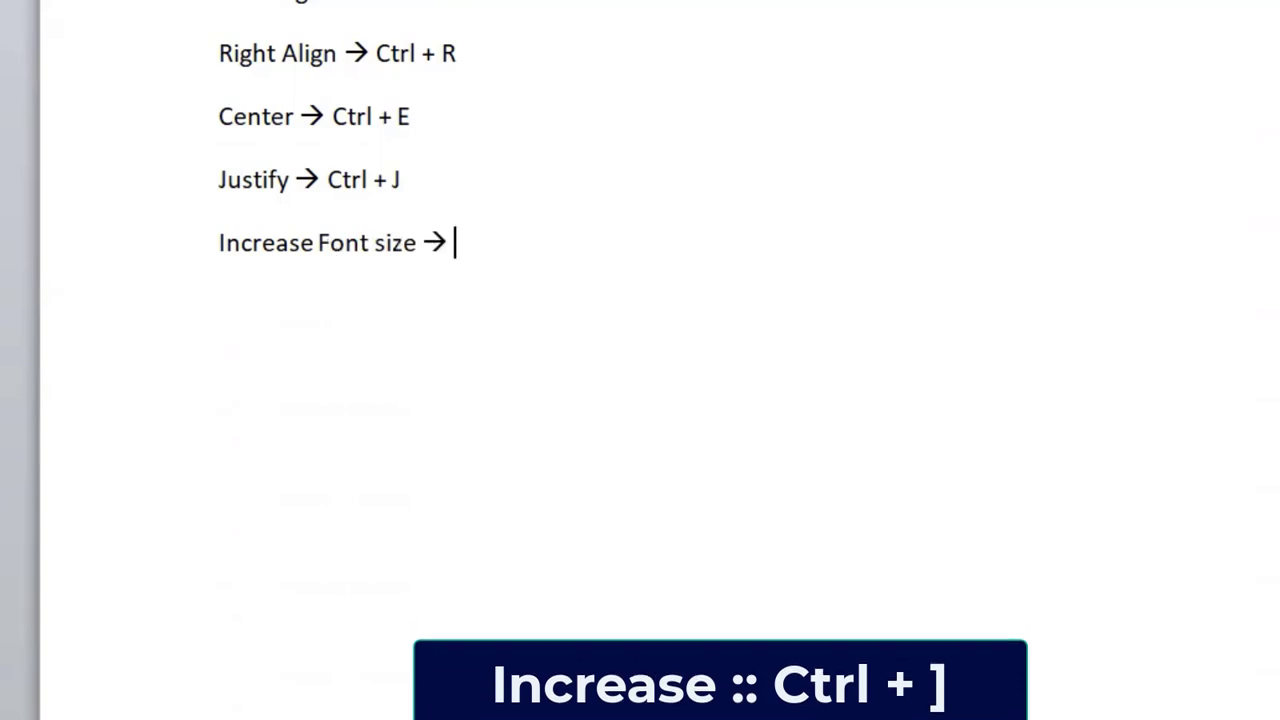
text(c)
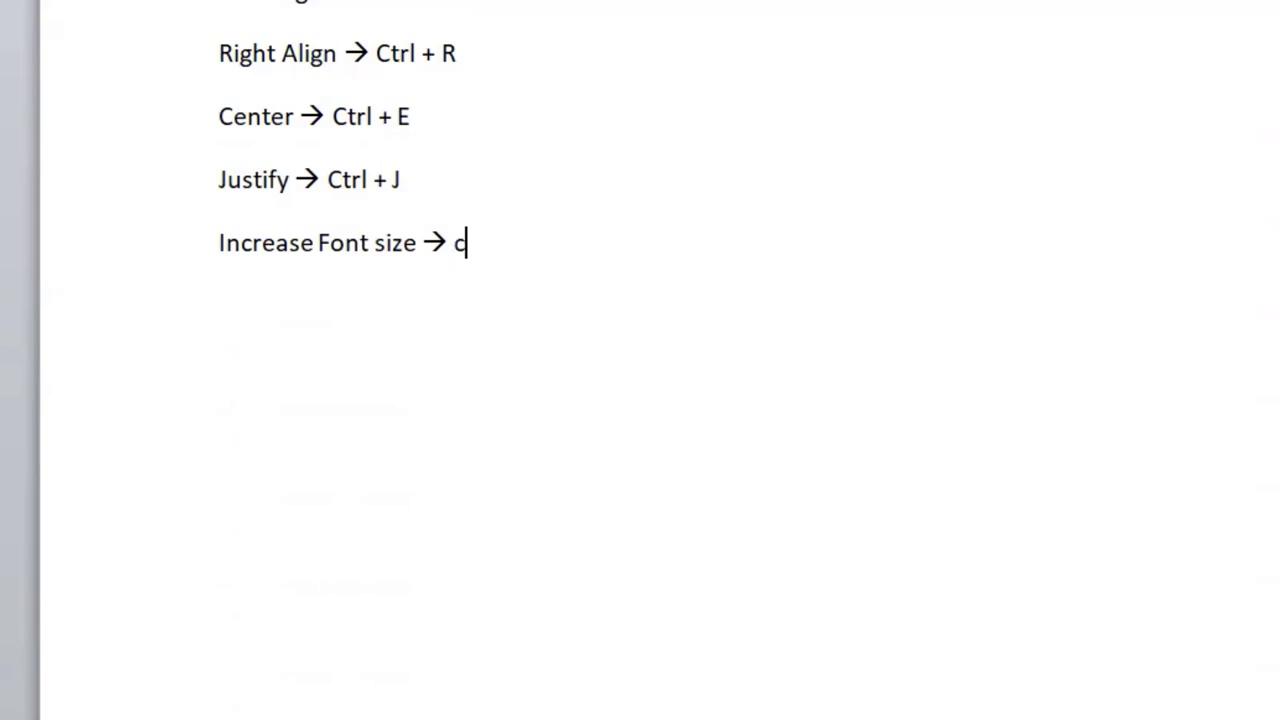
text(trl + ])
key(Tab)
text(ct)
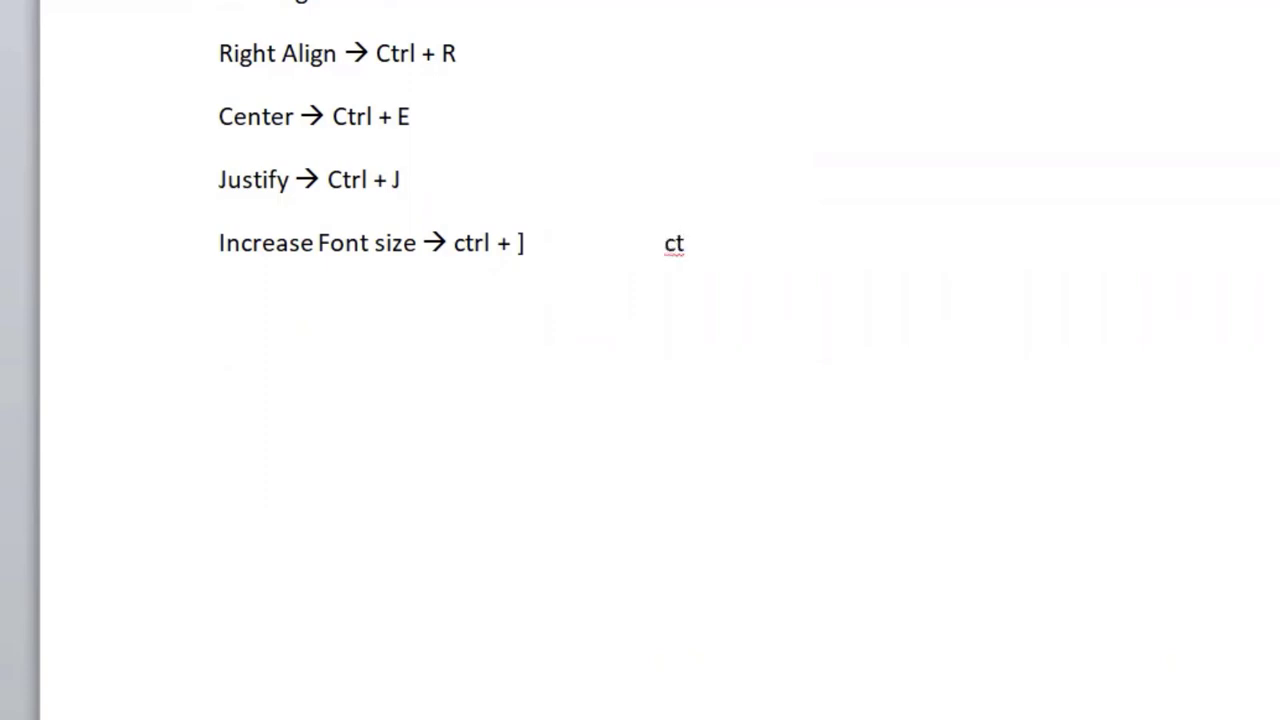
text(rl + shift )
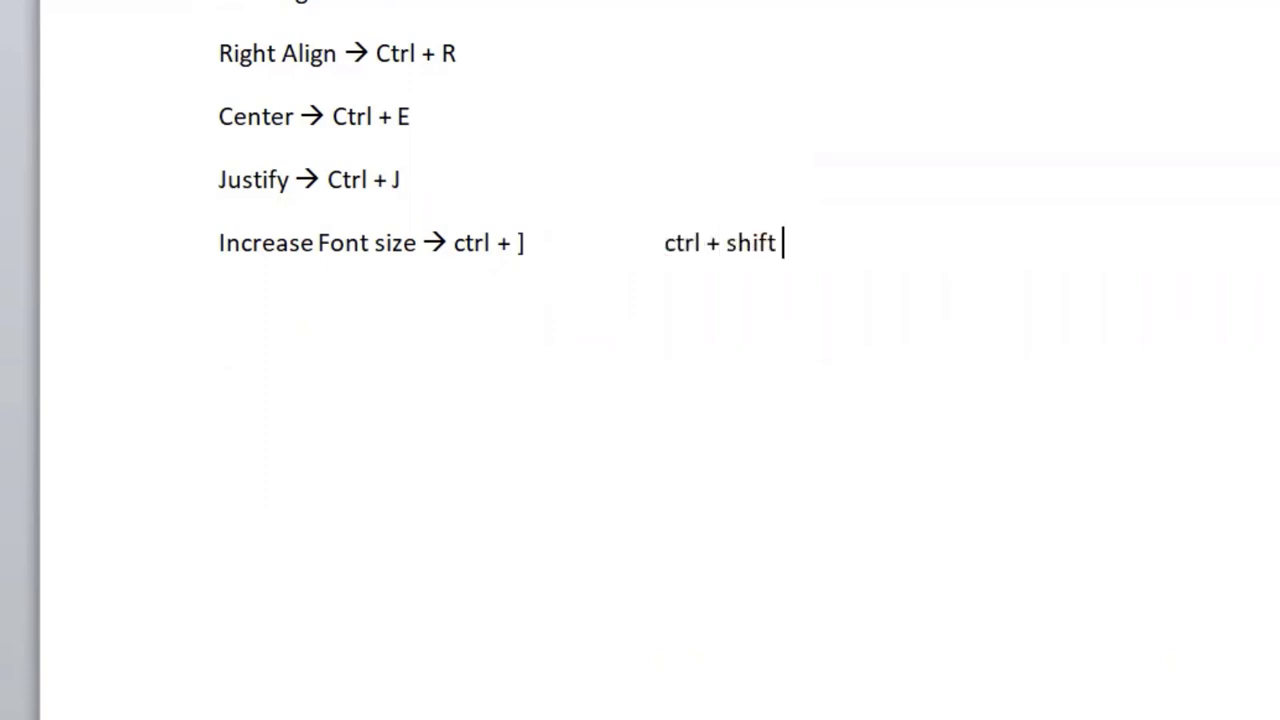
text(+ >)
Step: Add the note "Decrease Font Size → ctrl + [" on a new line, with "ctrl + shift + <" aligned under the alternative above
key(Return)
text(De)
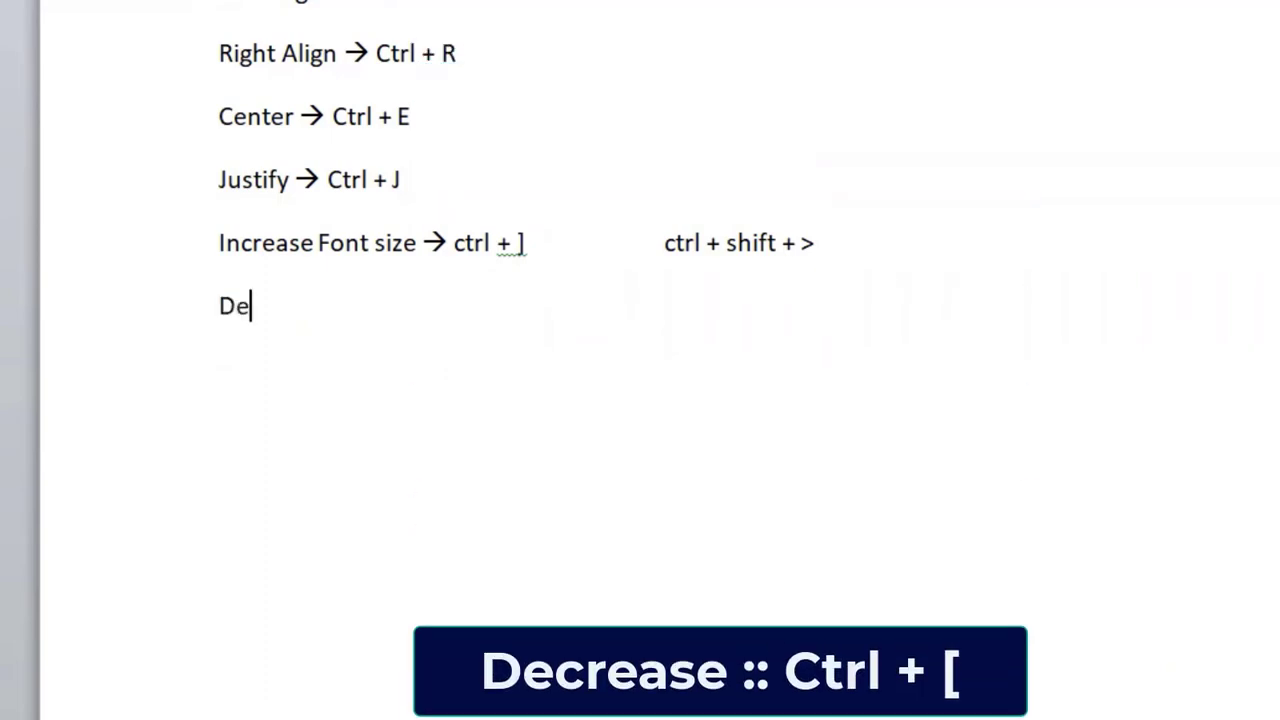
text(crease Font Si)
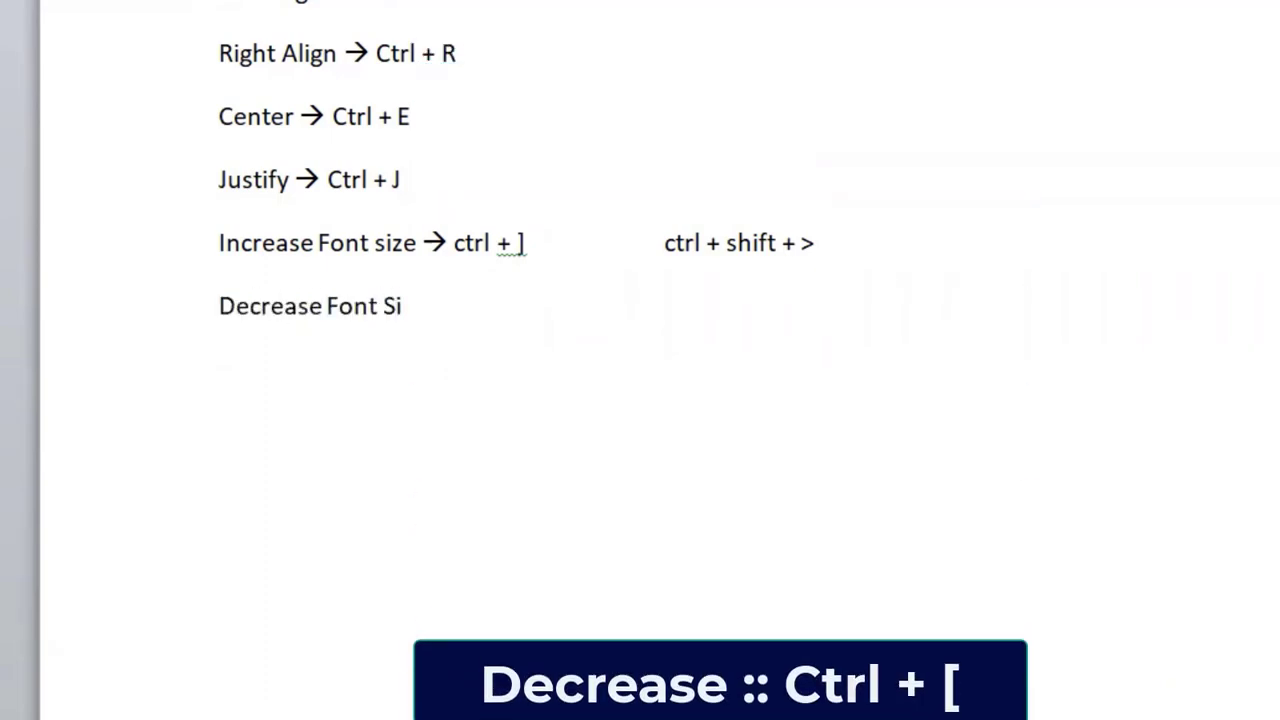
text(ze --> c)
text(trl + [)
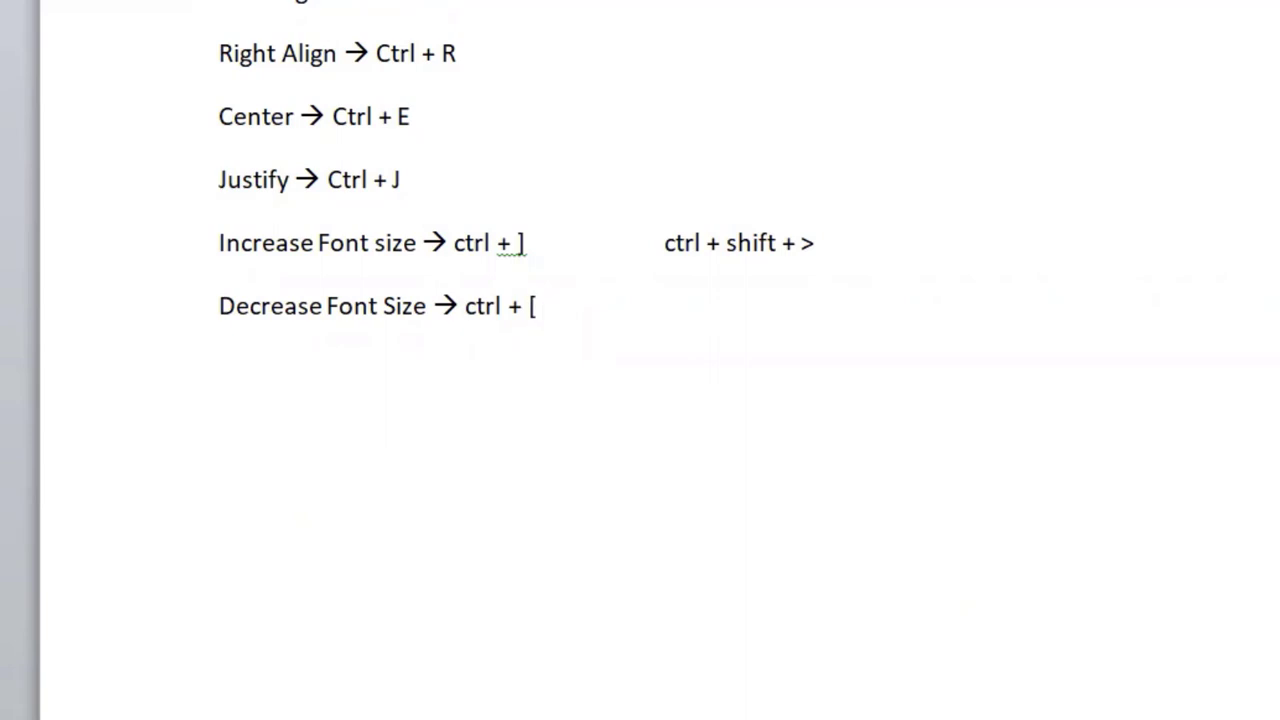
key(Tab)
key(Tab)
key(Tab)
text(ctrl + shift + <)
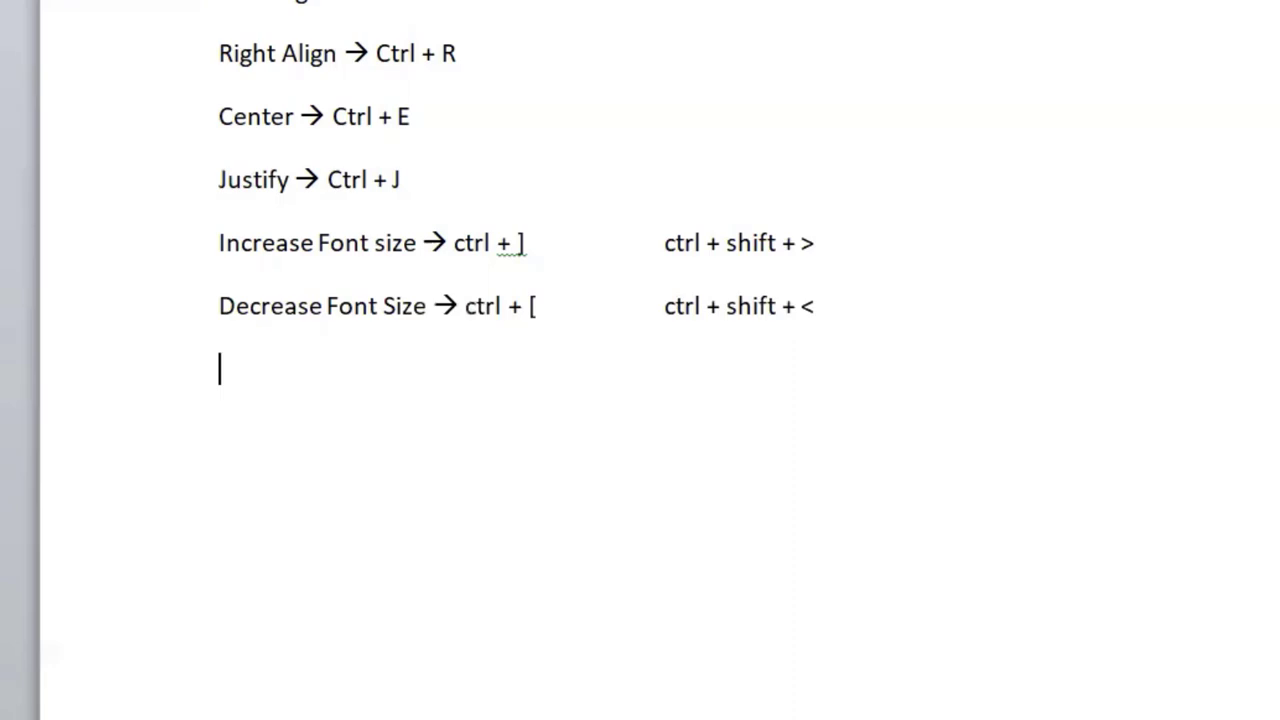
key(Return)
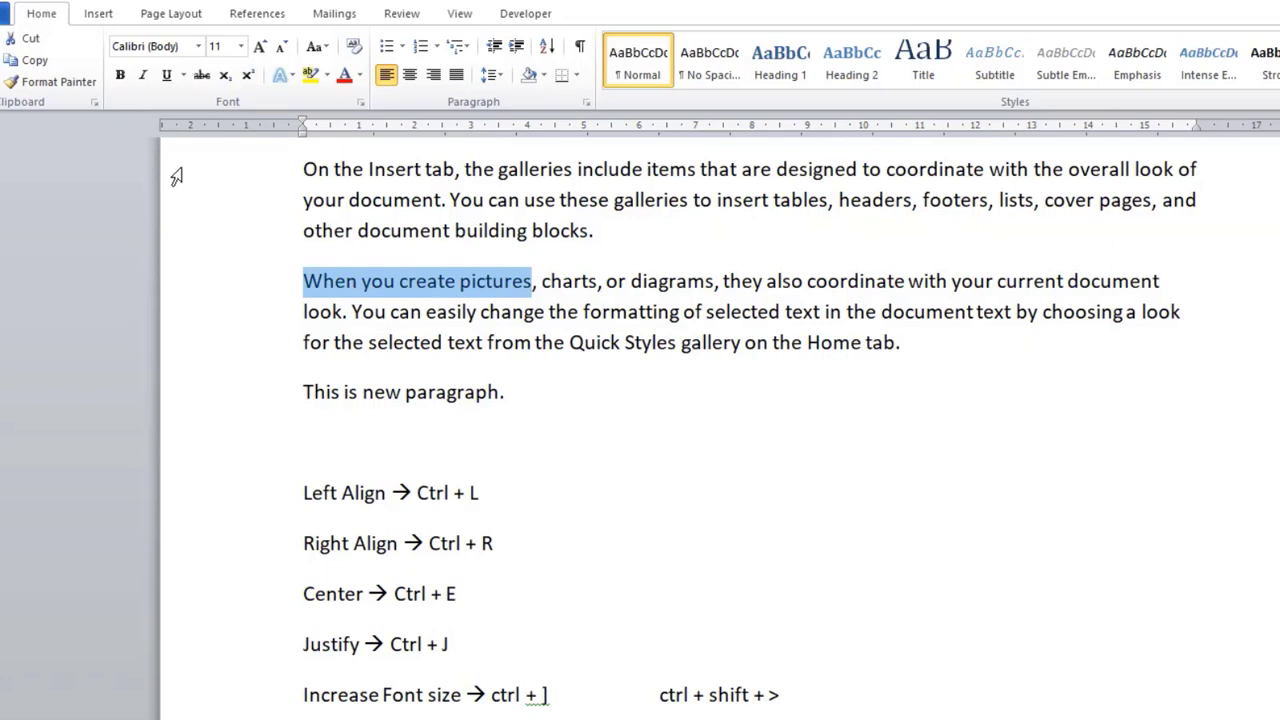
Step: Make the phrase "When you create pictures" and the word "charts" bold in the second body paragraph
click(117, 78)
click(435, 345)
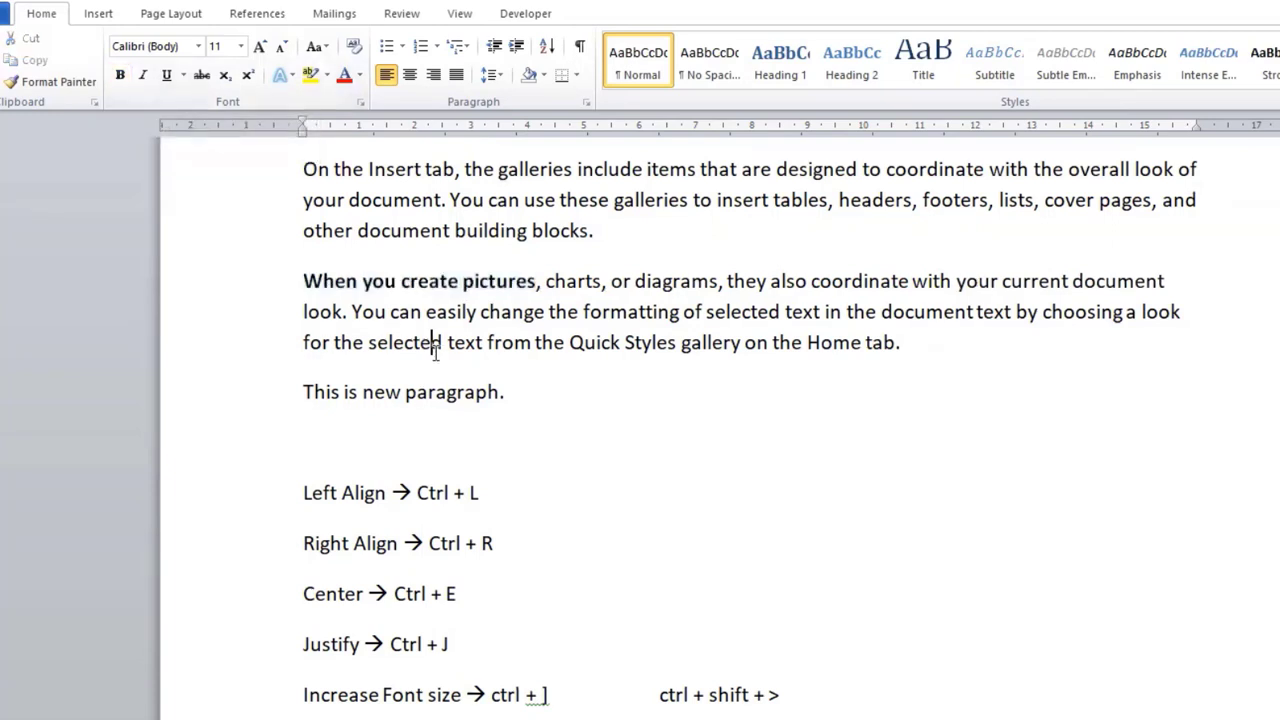
drag(545, 281, 602, 290)
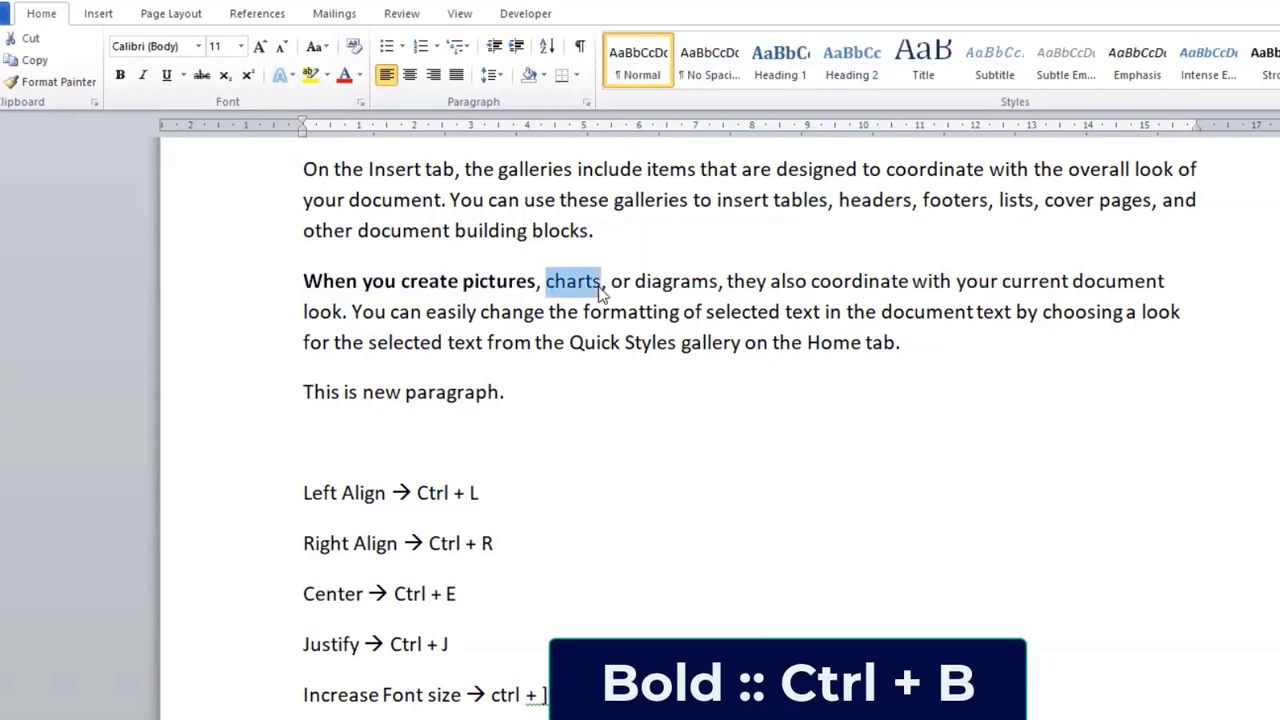
key(ctrl+b)
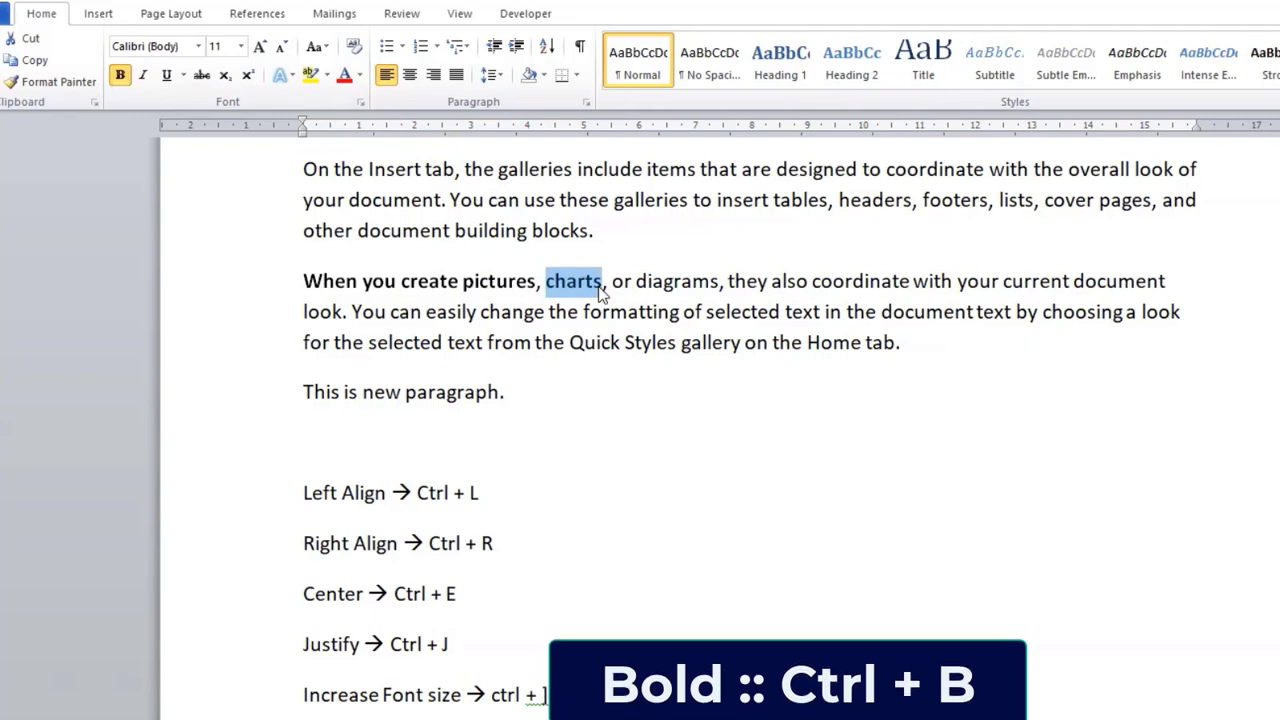
click(600, 287)
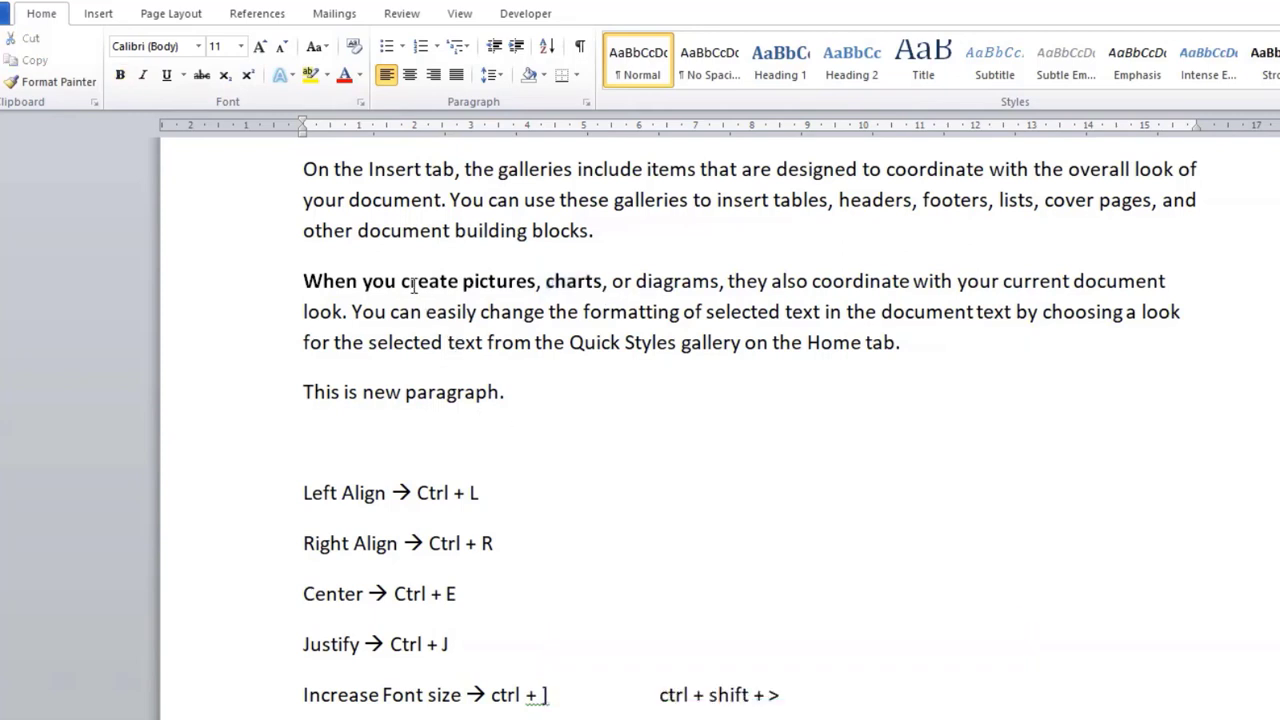
Step: Remove the bold formatting from the word "create" in the second body paragraph
drag(403, 281, 458, 285)
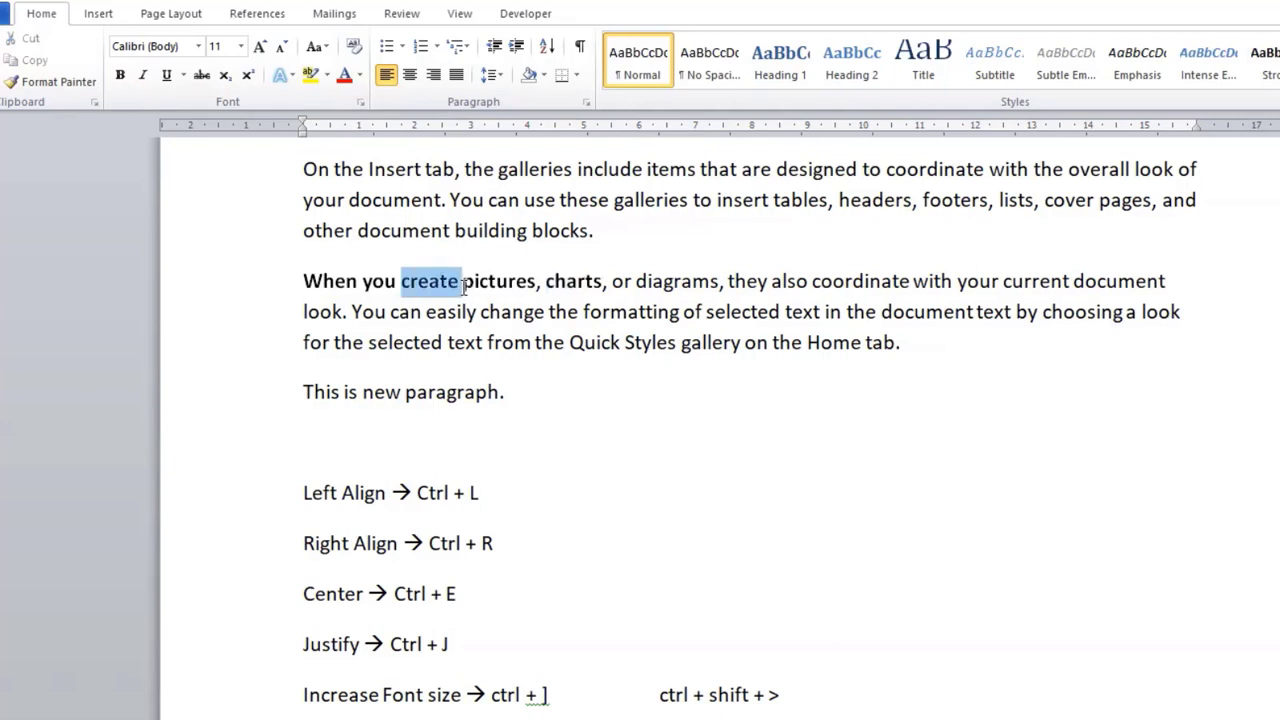
key(ctrl+b)
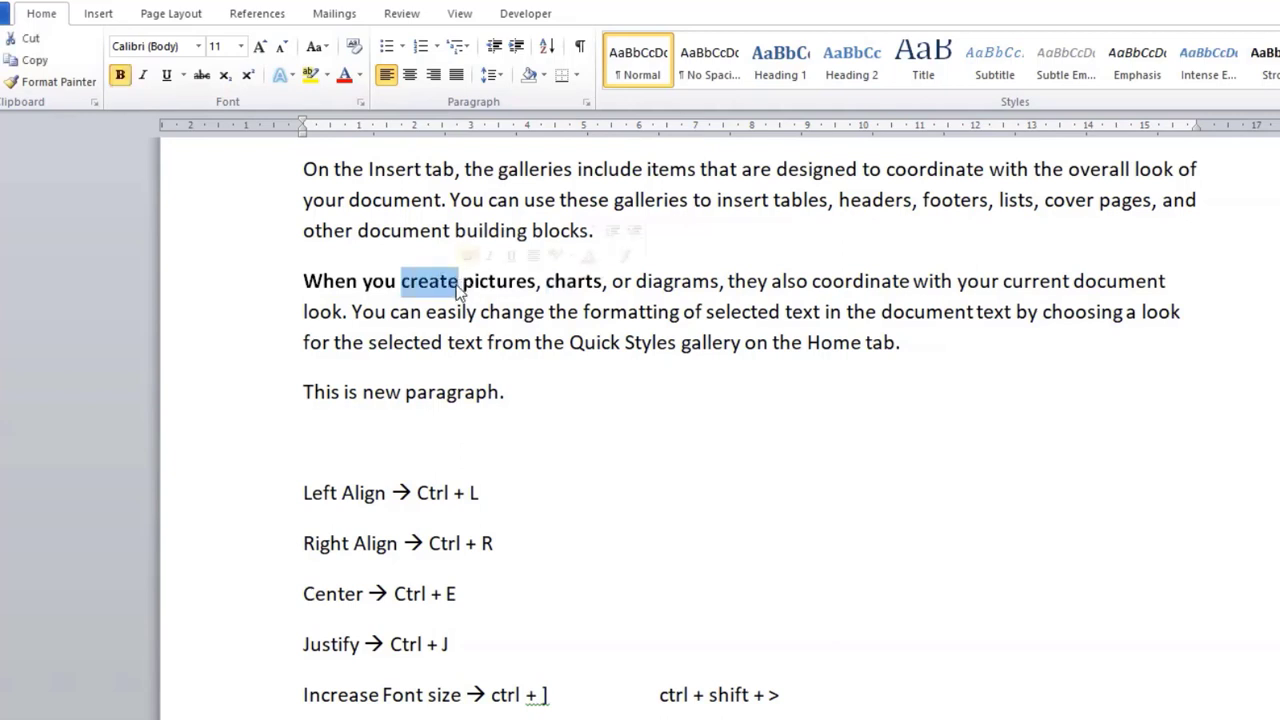
key(ctrl+b)
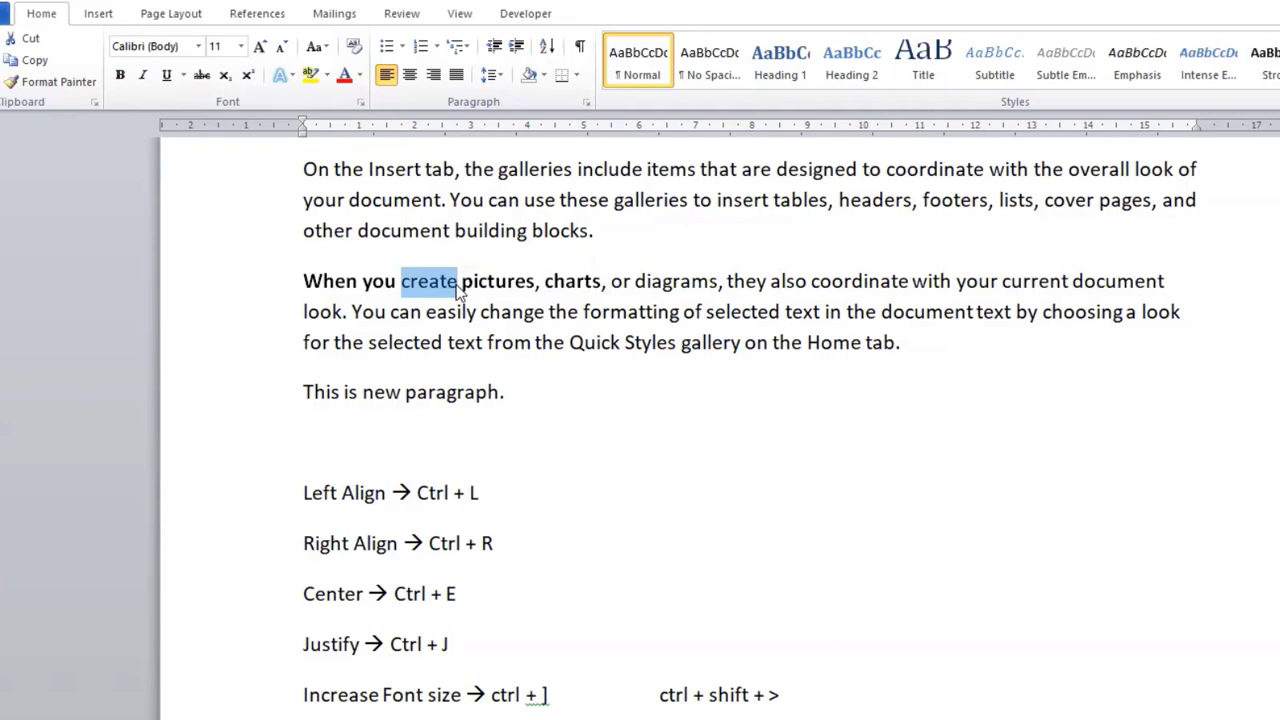
click(479, 282)
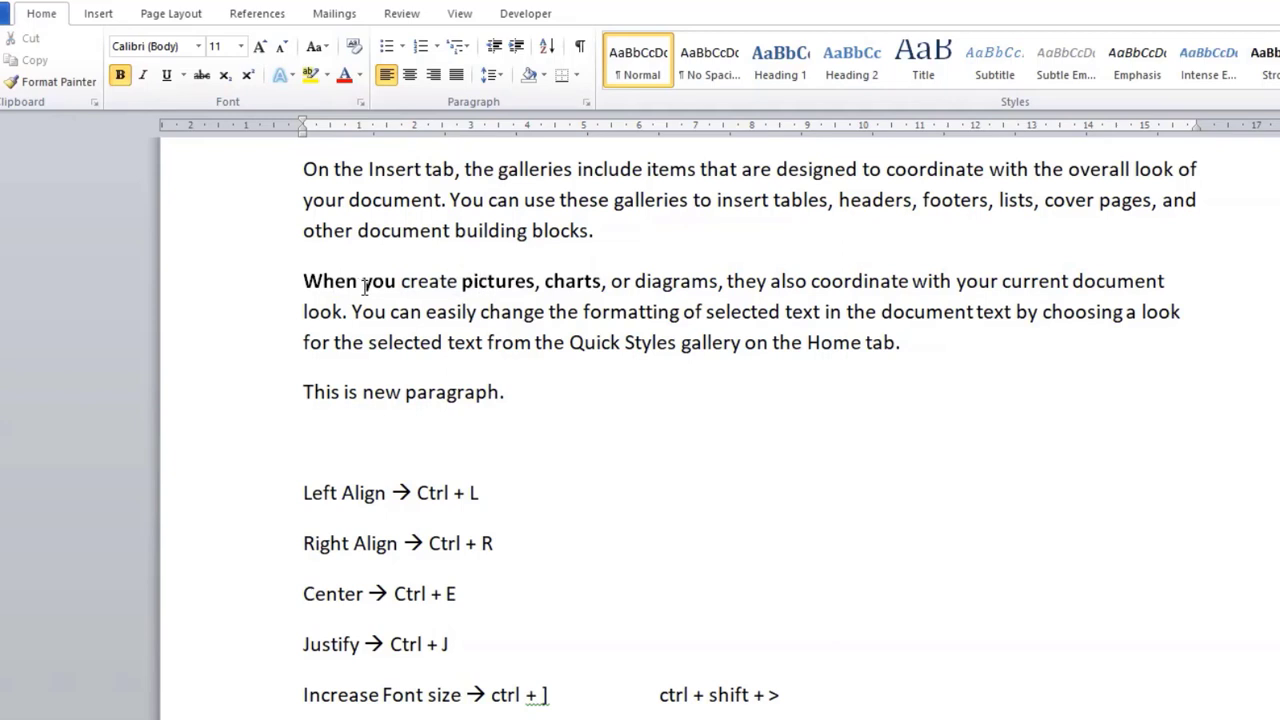
drag(400, 282, 458, 286)
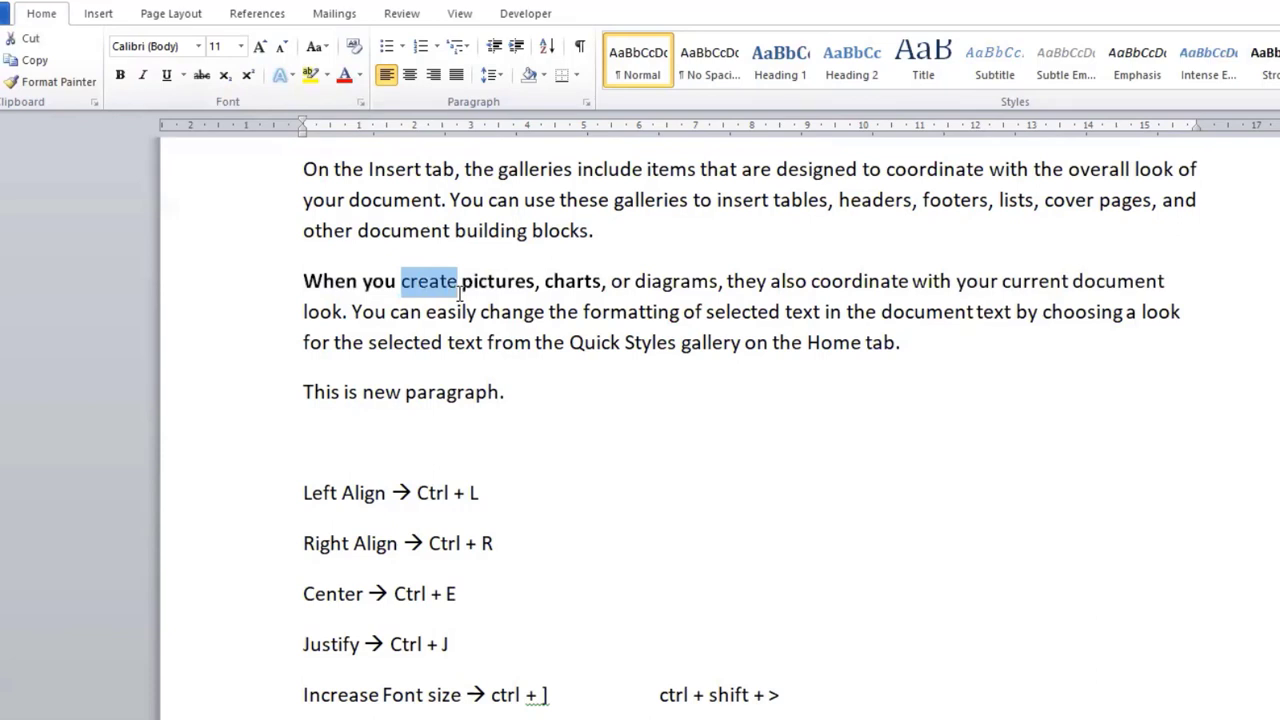
click(483, 286)
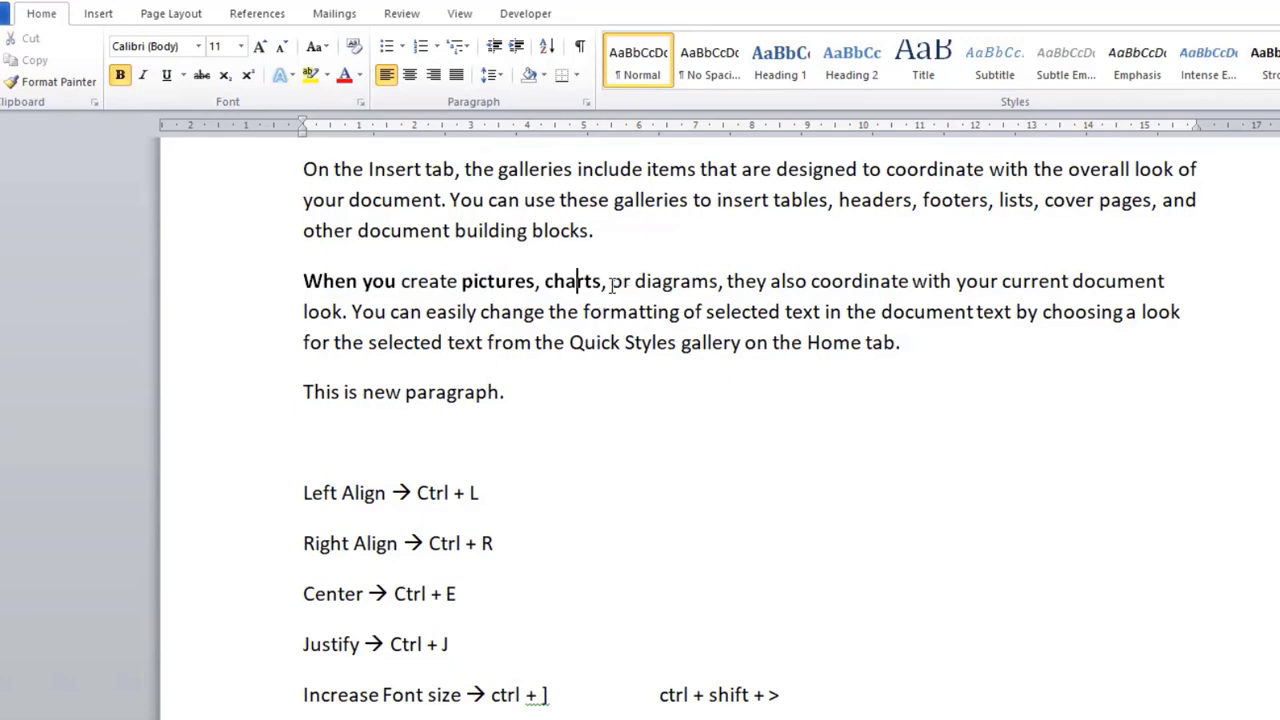
Step: Italicize the words "or diagrams" in the first line of the second body paragraph
drag(611, 284, 718, 284)
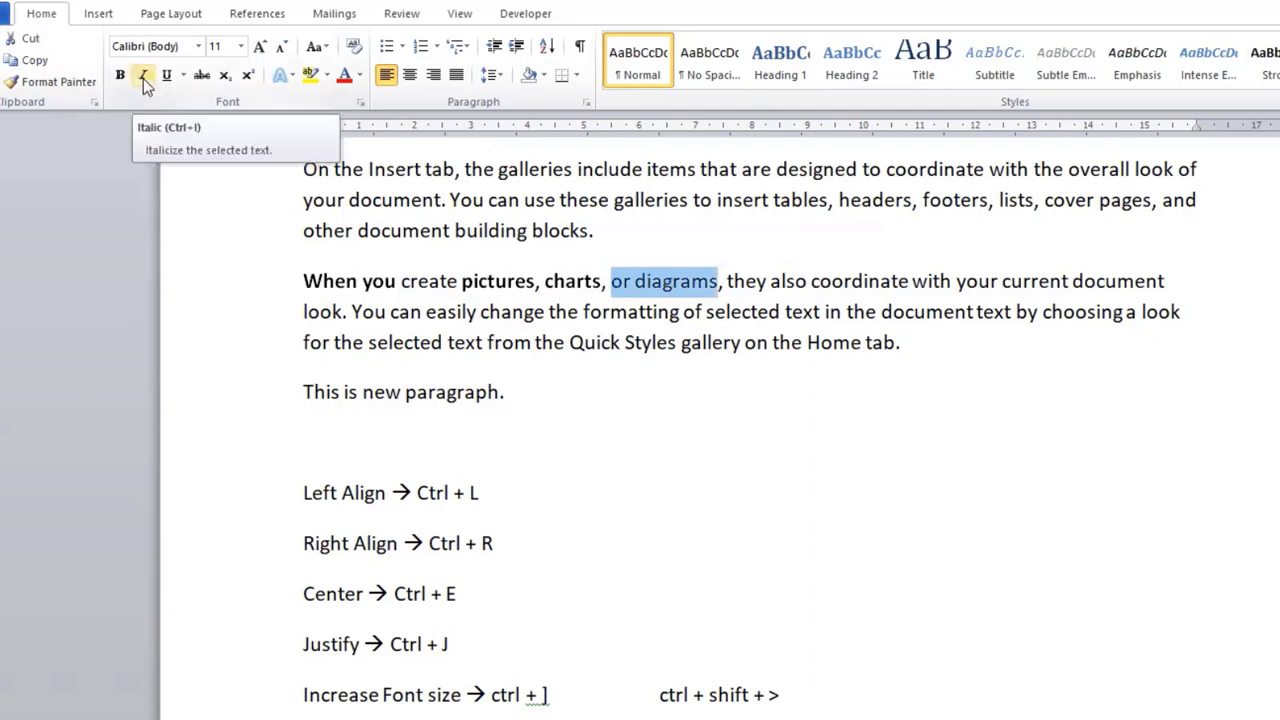
click(143, 78)
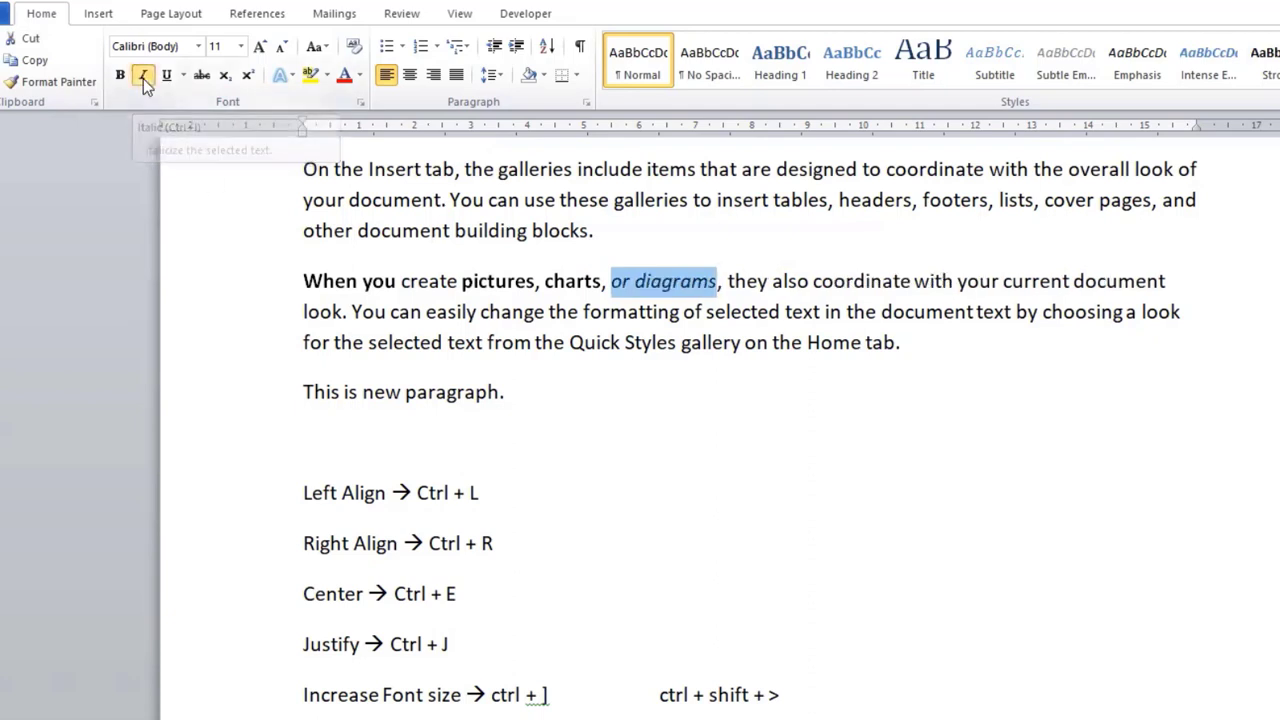
click(679, 311)
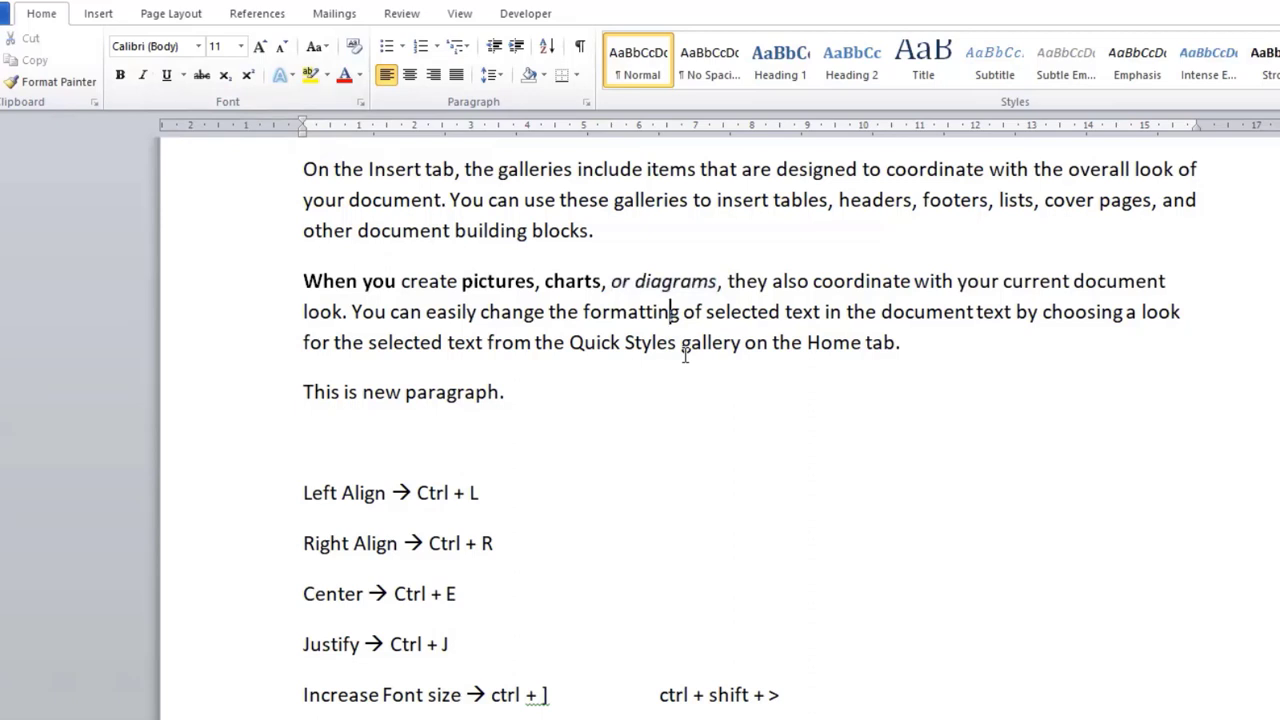
click(662, 283)
drag(612, 283, 716, 283)
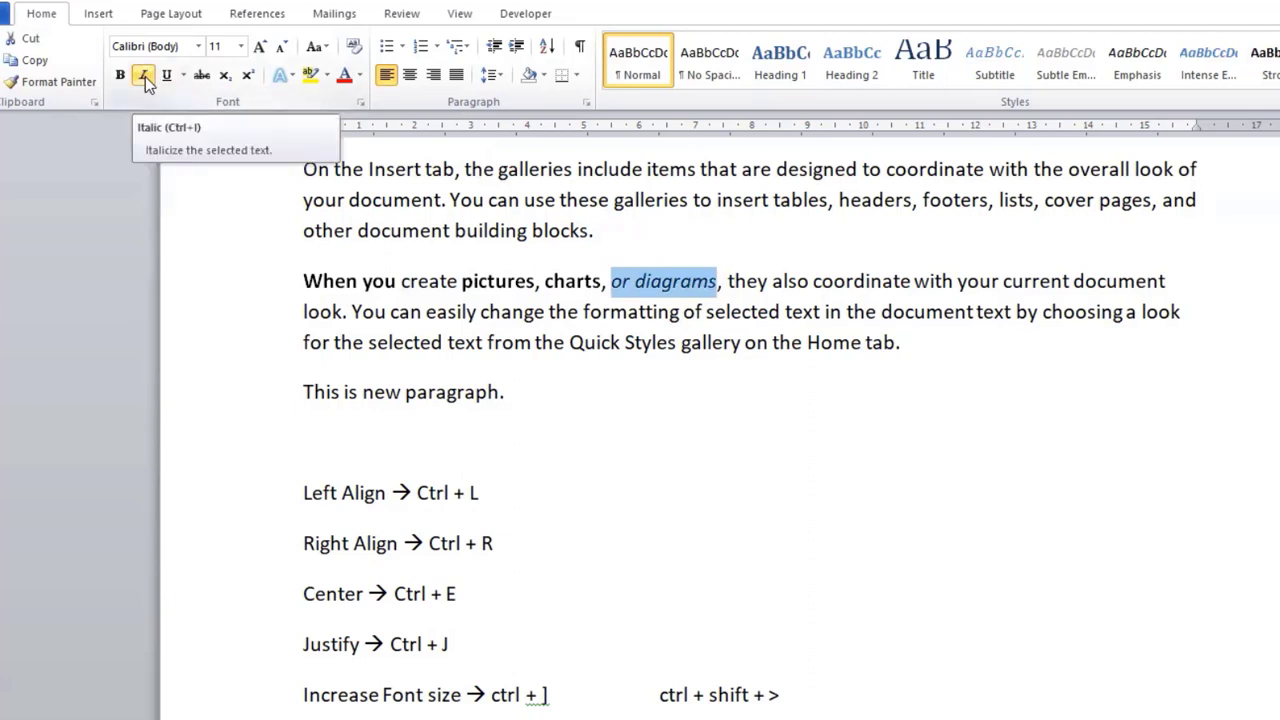
click(533, 342)
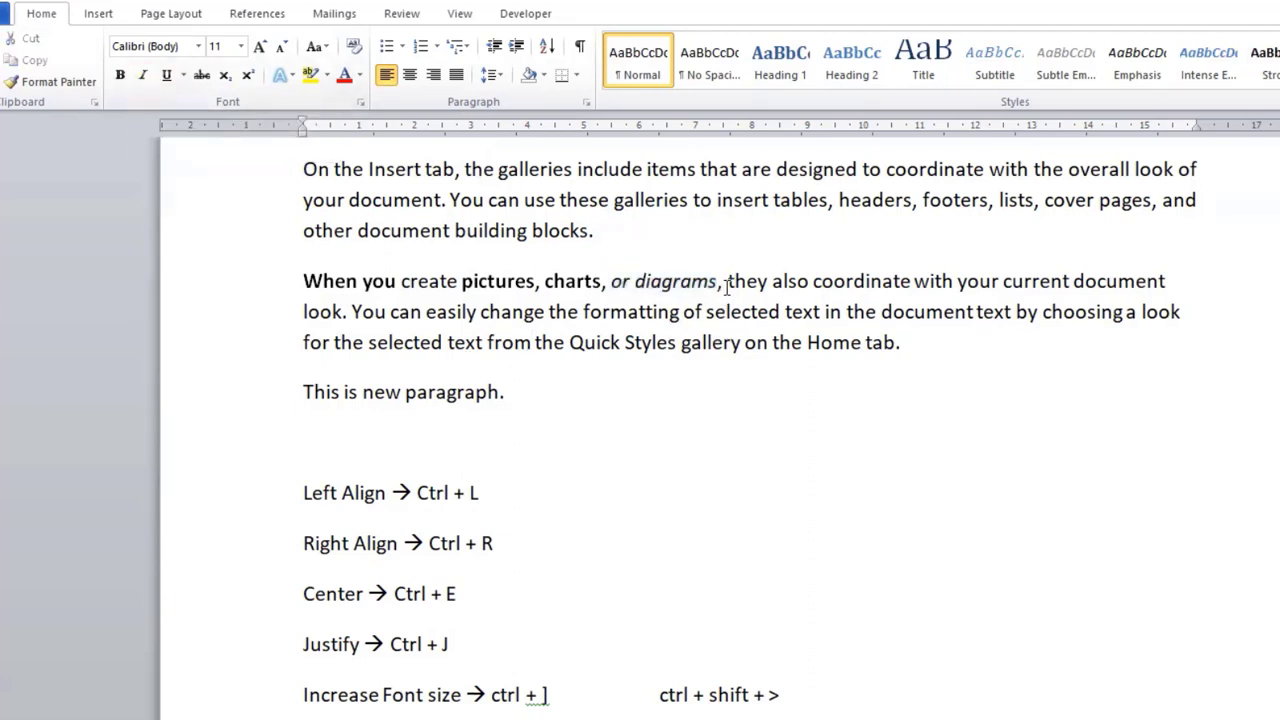
Step: Italicize the words "they also" following "or diagrams", and remove the italics from "also"
drag(724, 287, 800, 292)
click(760, 286)
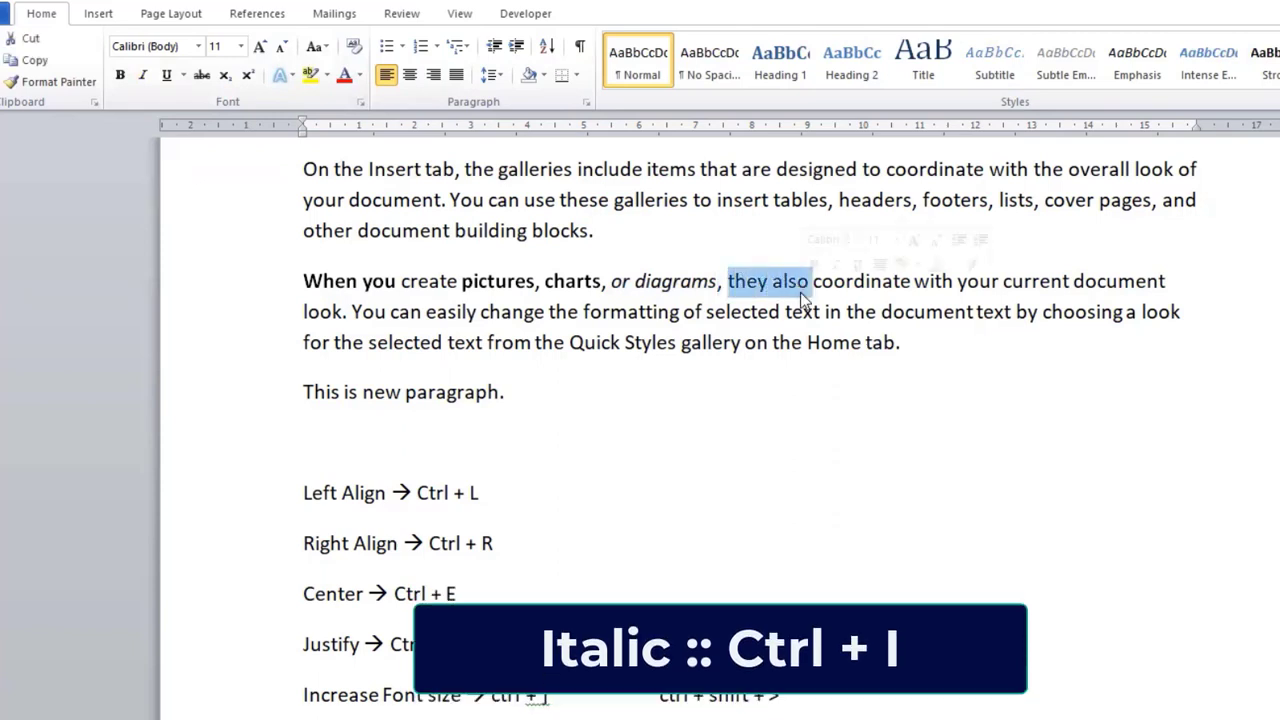
key(ctrl+i)
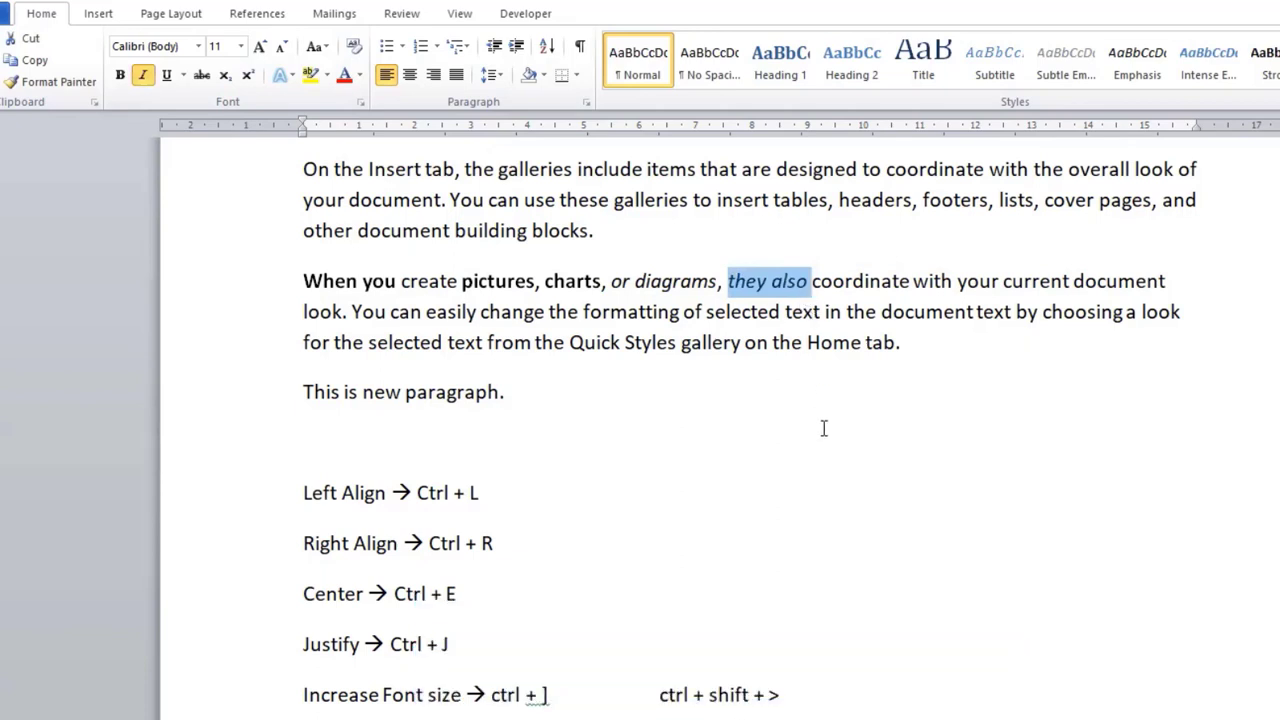
click(741, 343)
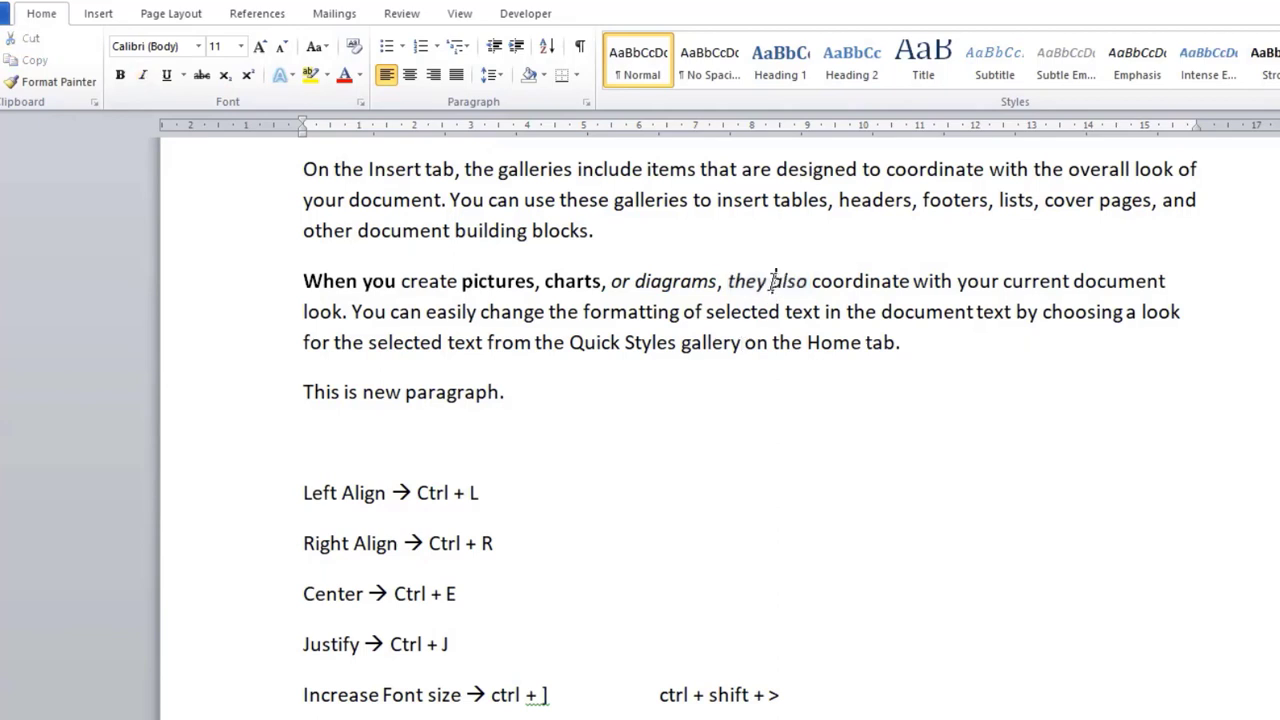
drag(770, 283, 805, 291)
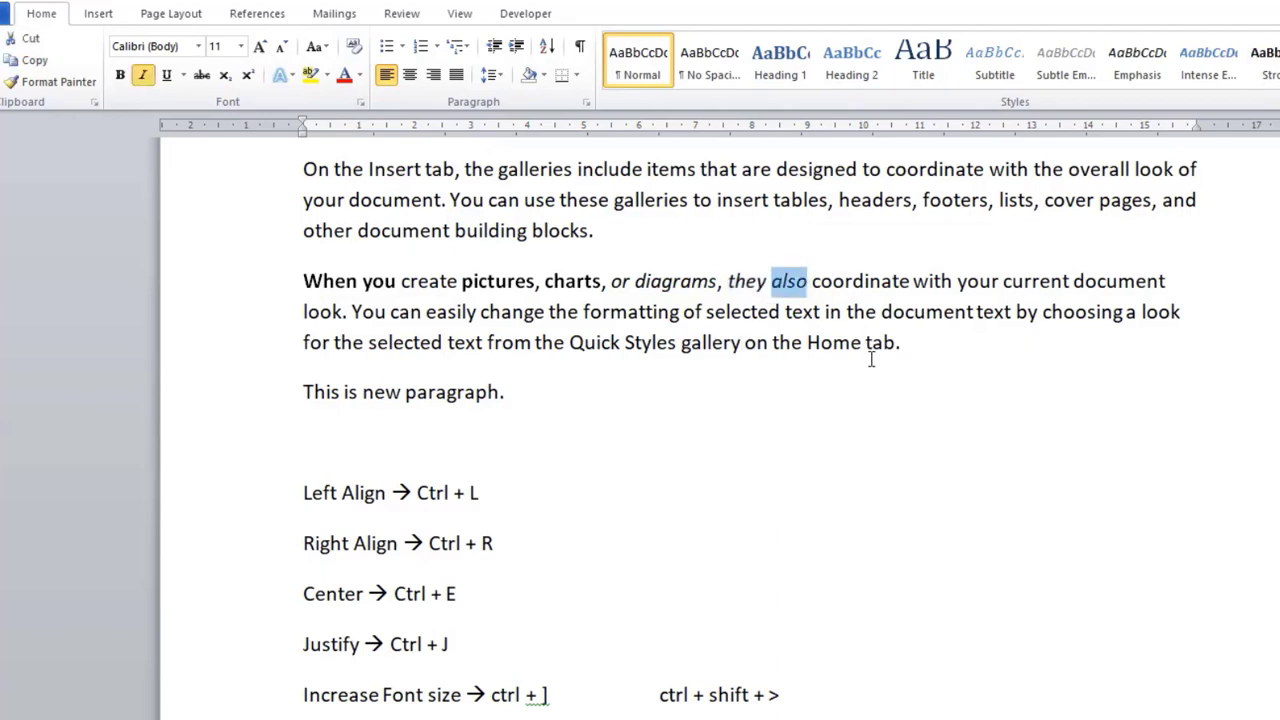
key(ctrl+i)
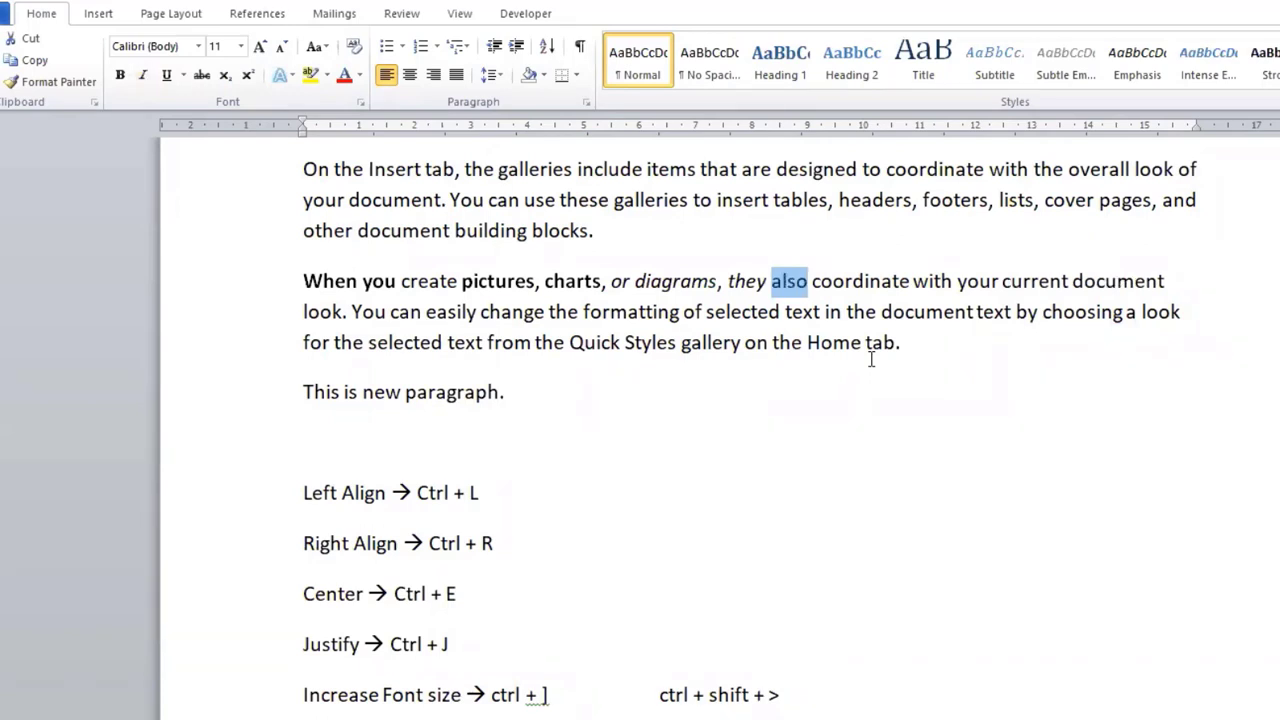
click(902, 283)
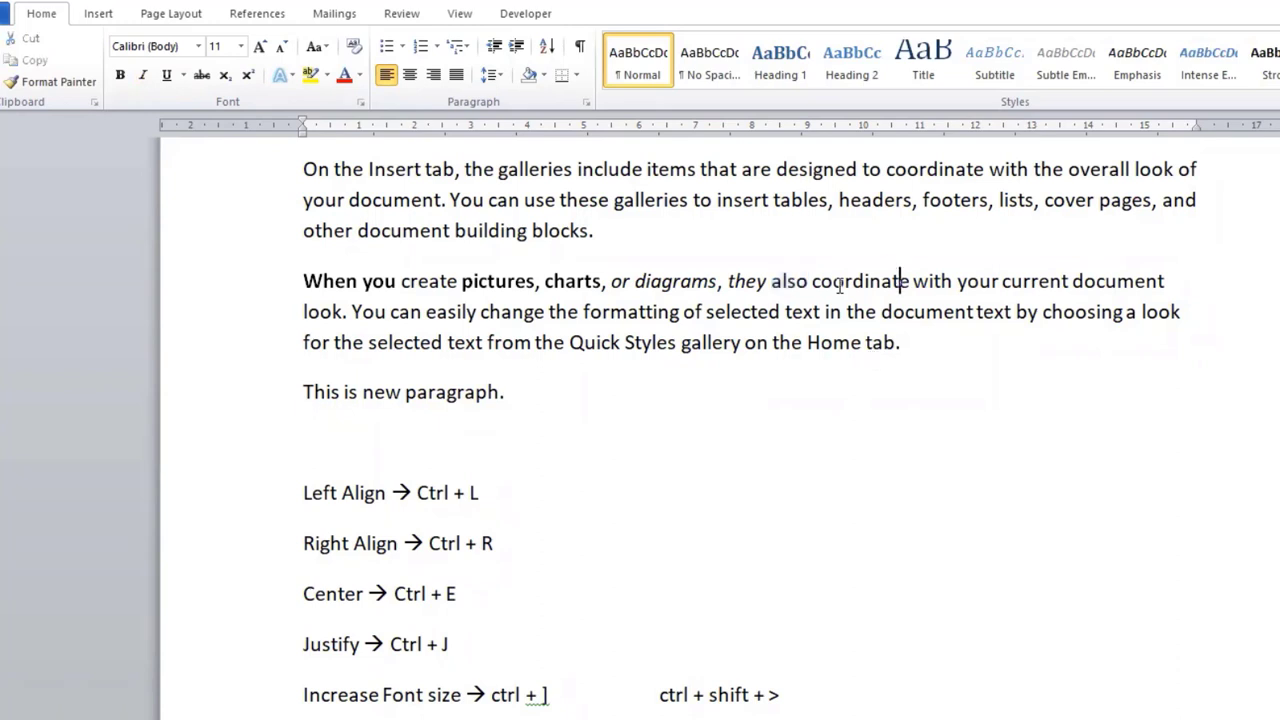
Step: Underline the word "coordinate" and the following words "with your" in the second body paragraph
drag(812, 283, 912, 283)
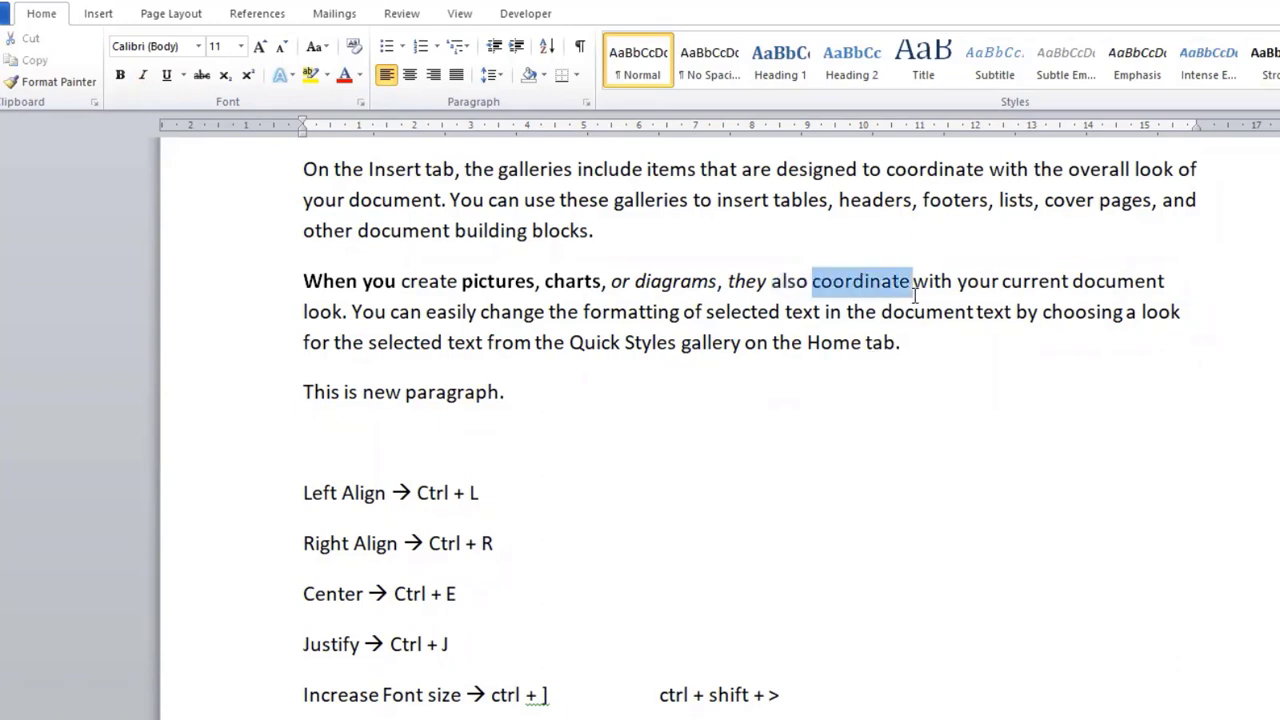
click(170, 80)
click(860, 342)
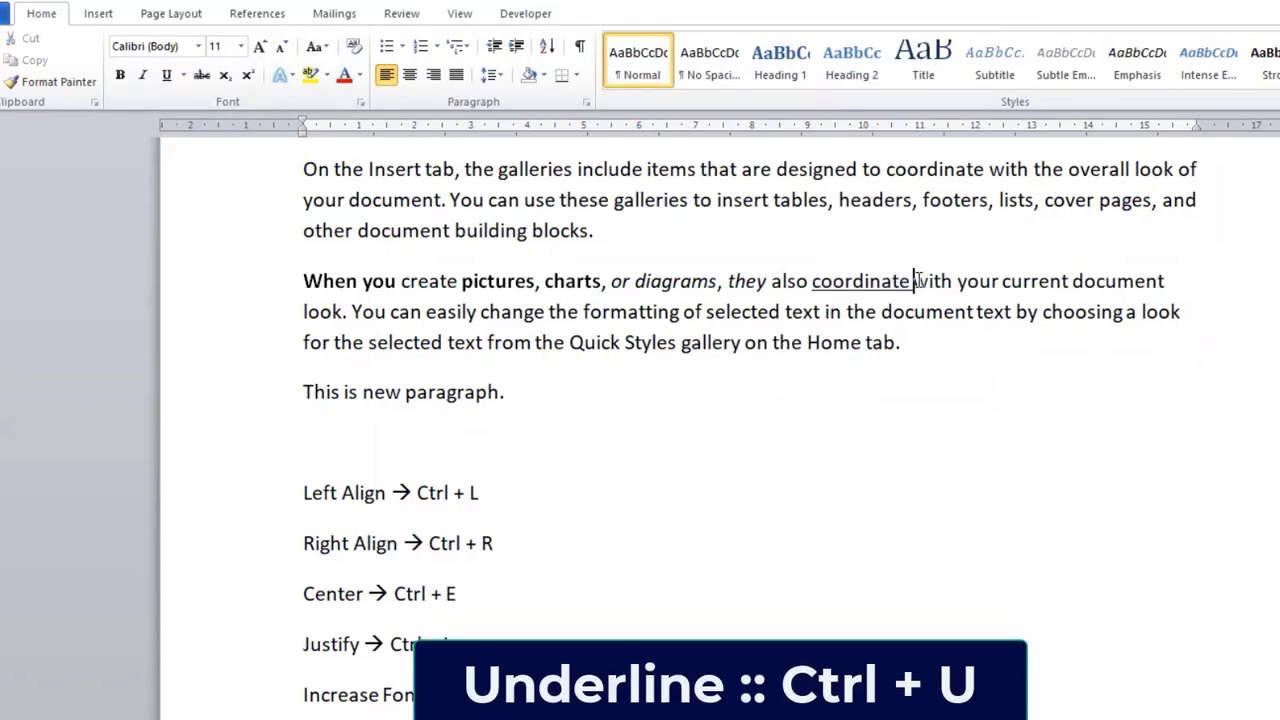
drag(913, 281, 1000, 282)
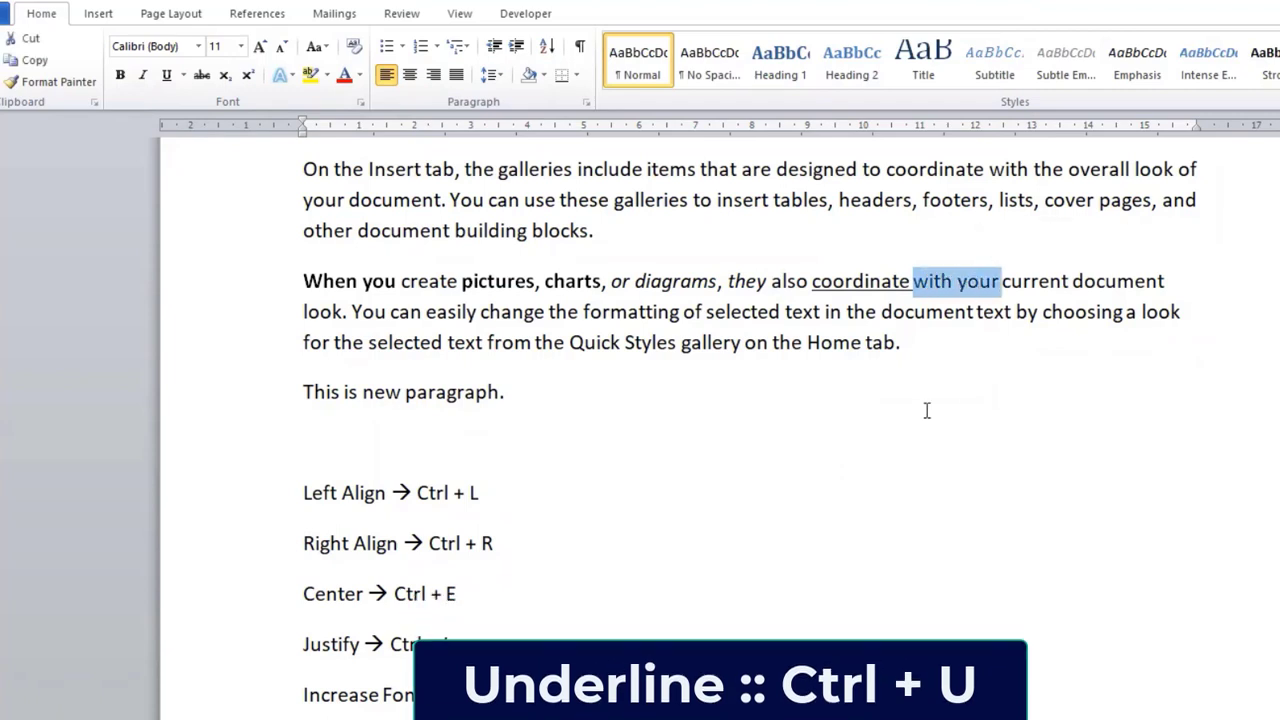
key(ctrl+u)
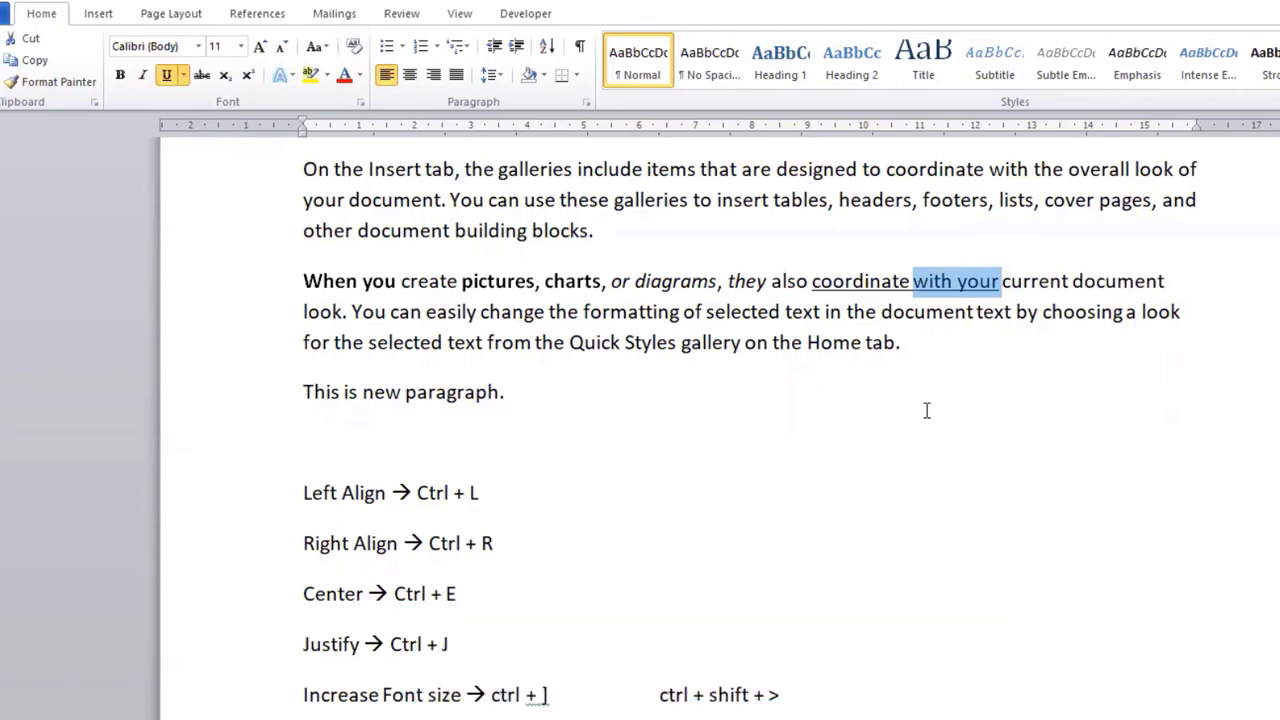
click(1000, 285)
Step: Remove the underline from the word "with" between "coordinate" and "your"
drag(957, 283, 912, 283)
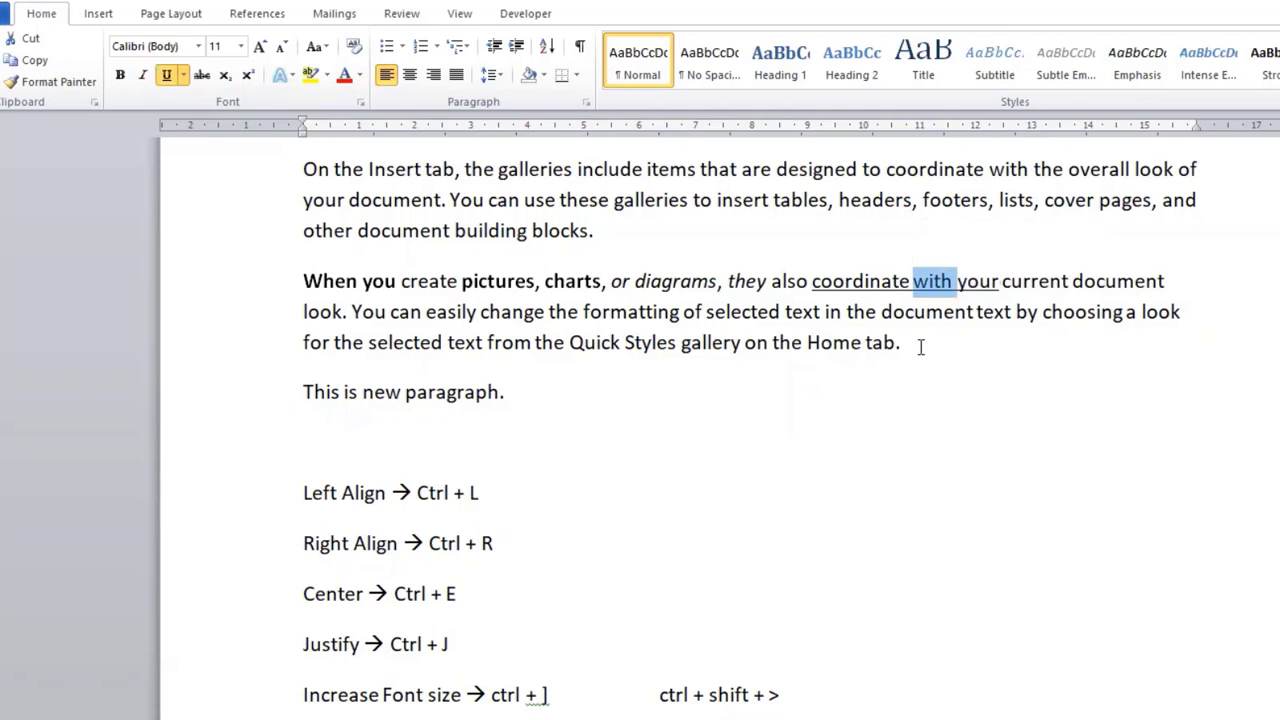
key(ctrl+u)
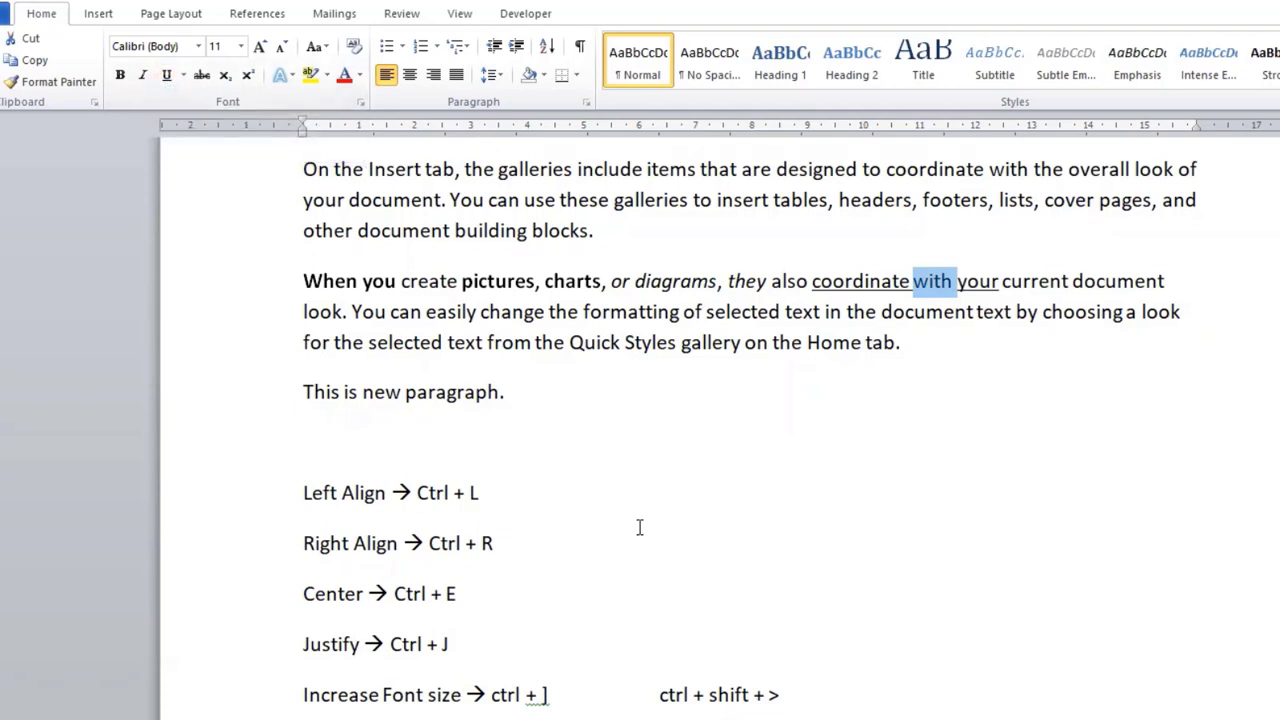
click(880, 435)
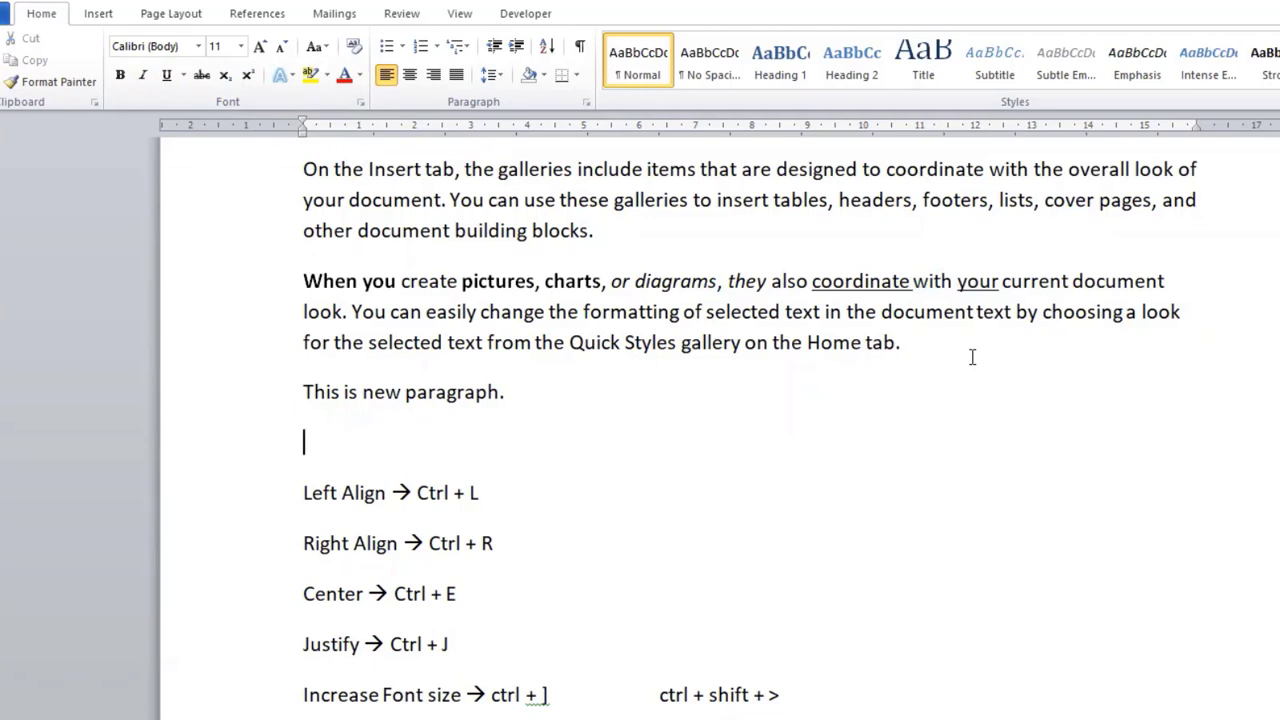
drag(684, 316, 585, 313)
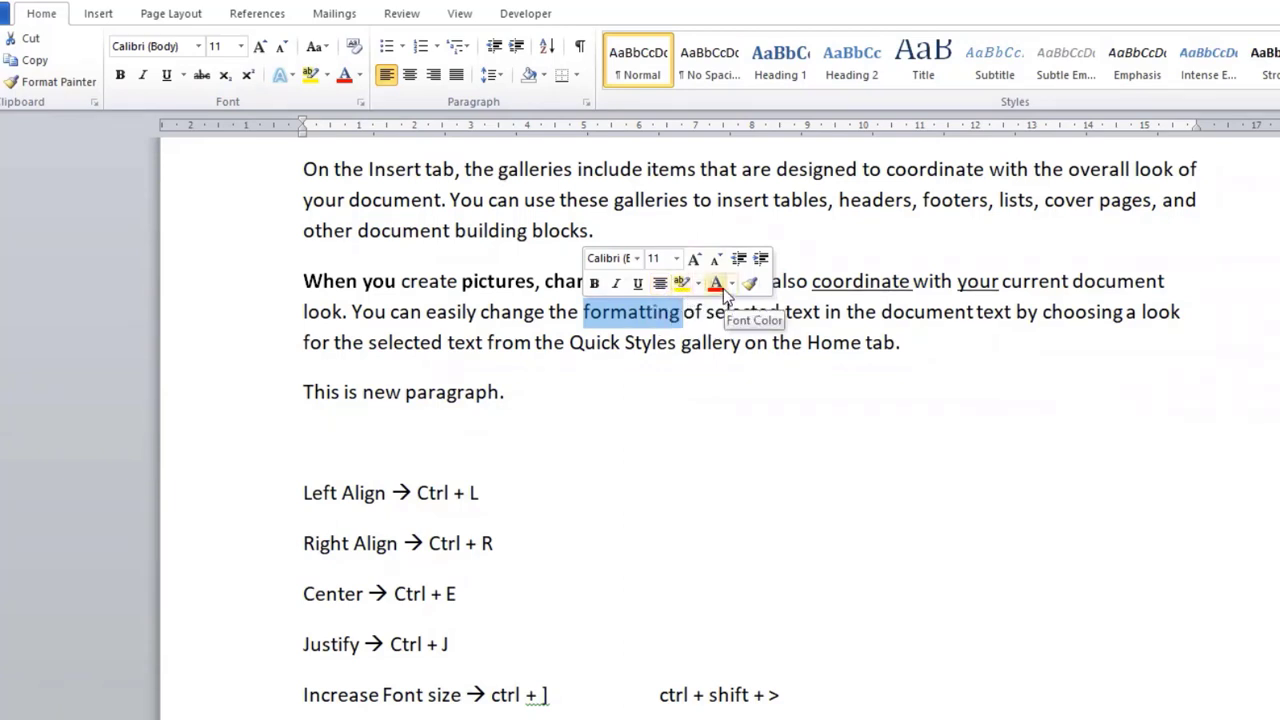
click(692, 352)
click(630, 305)
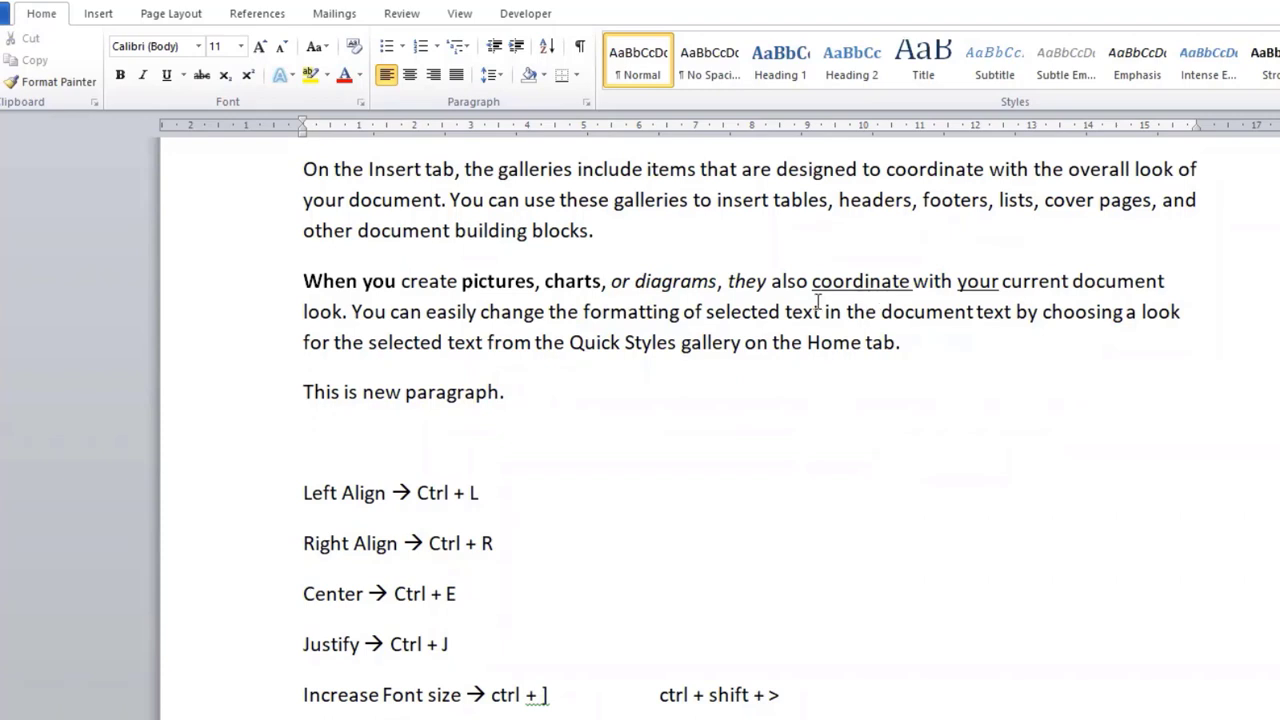
Step: Make the word "look" at the start of the second body paragraph's second line bold, italic and underlined
drag(302, 311, 348, 316)
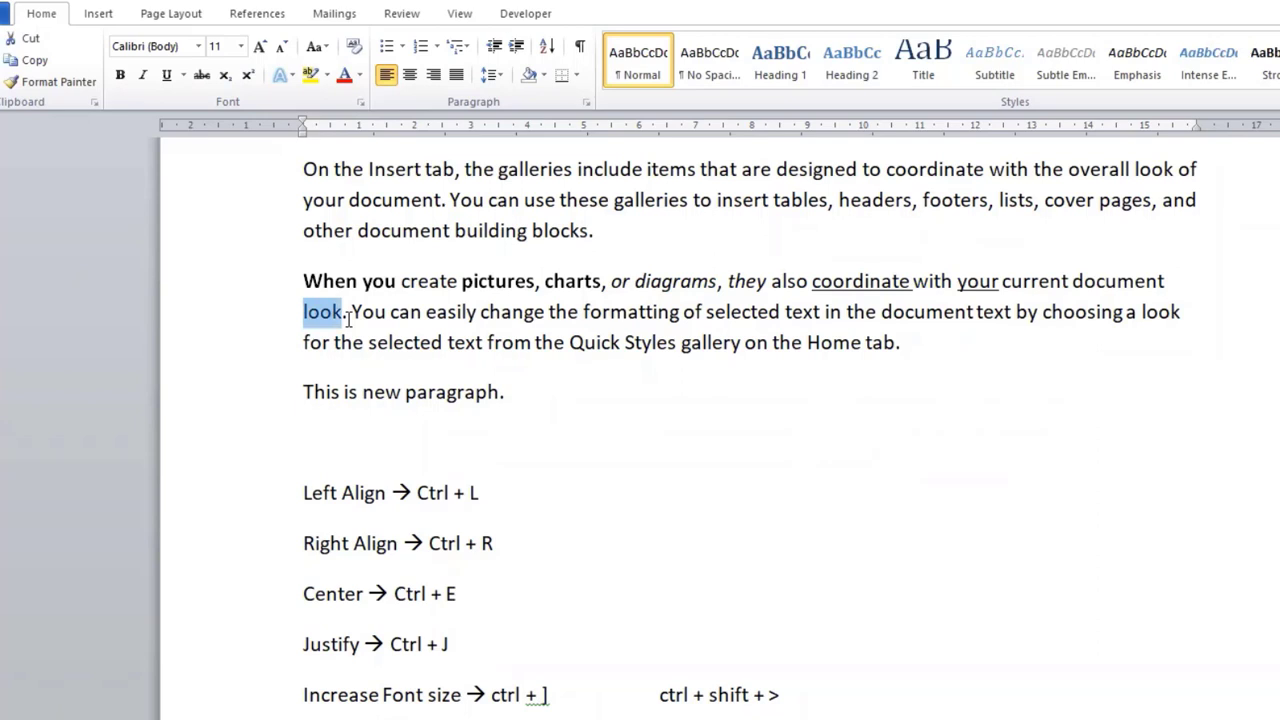
click(117, 80)
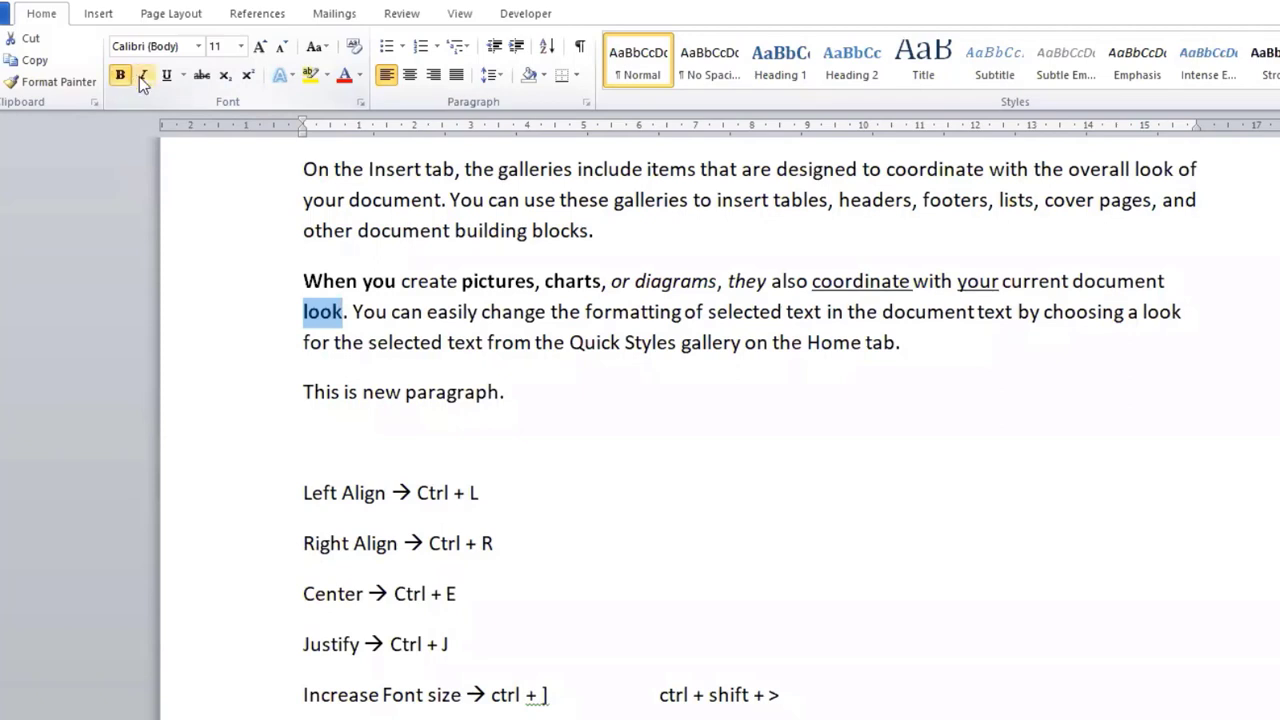
click(143, 77)
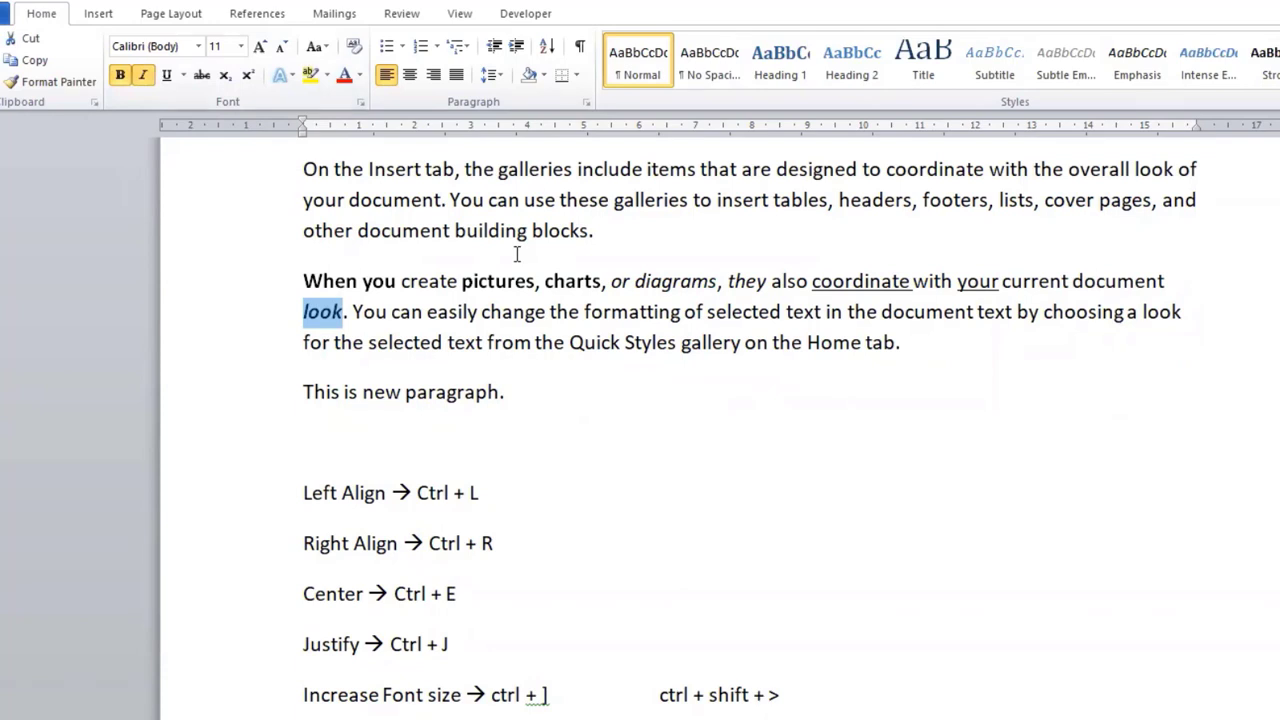
click(166, 76)
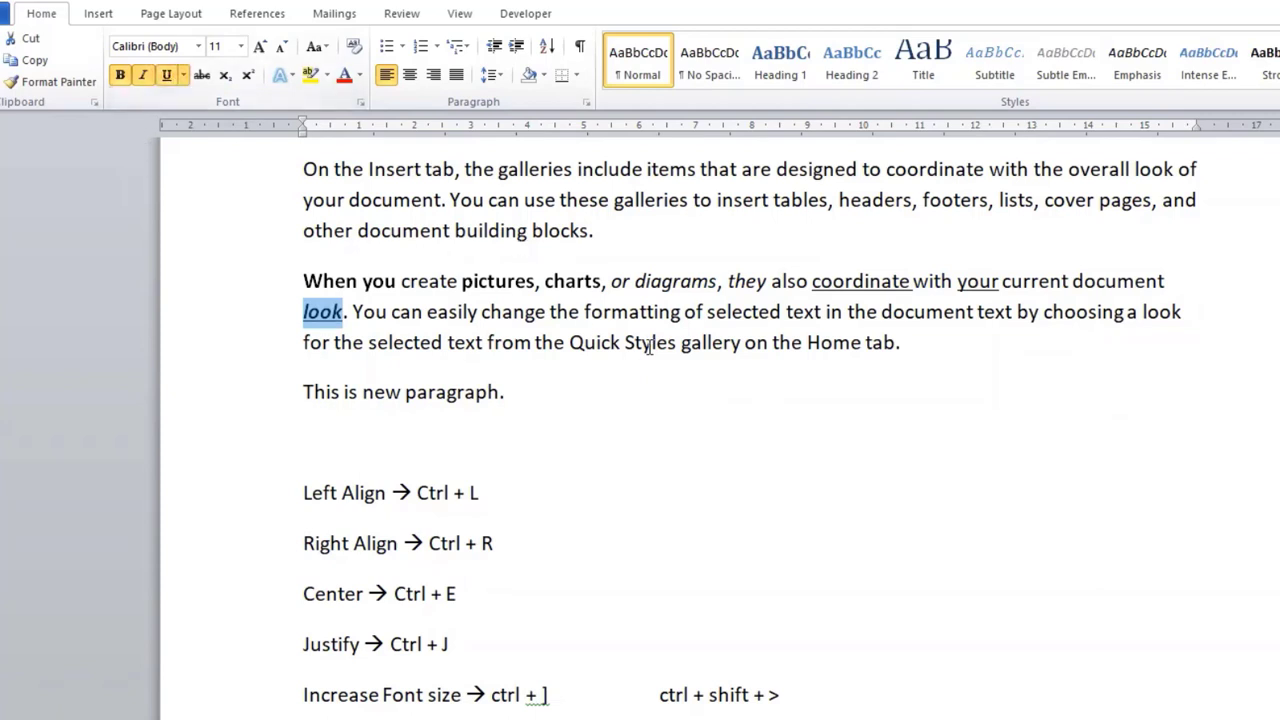
click(424, 314)
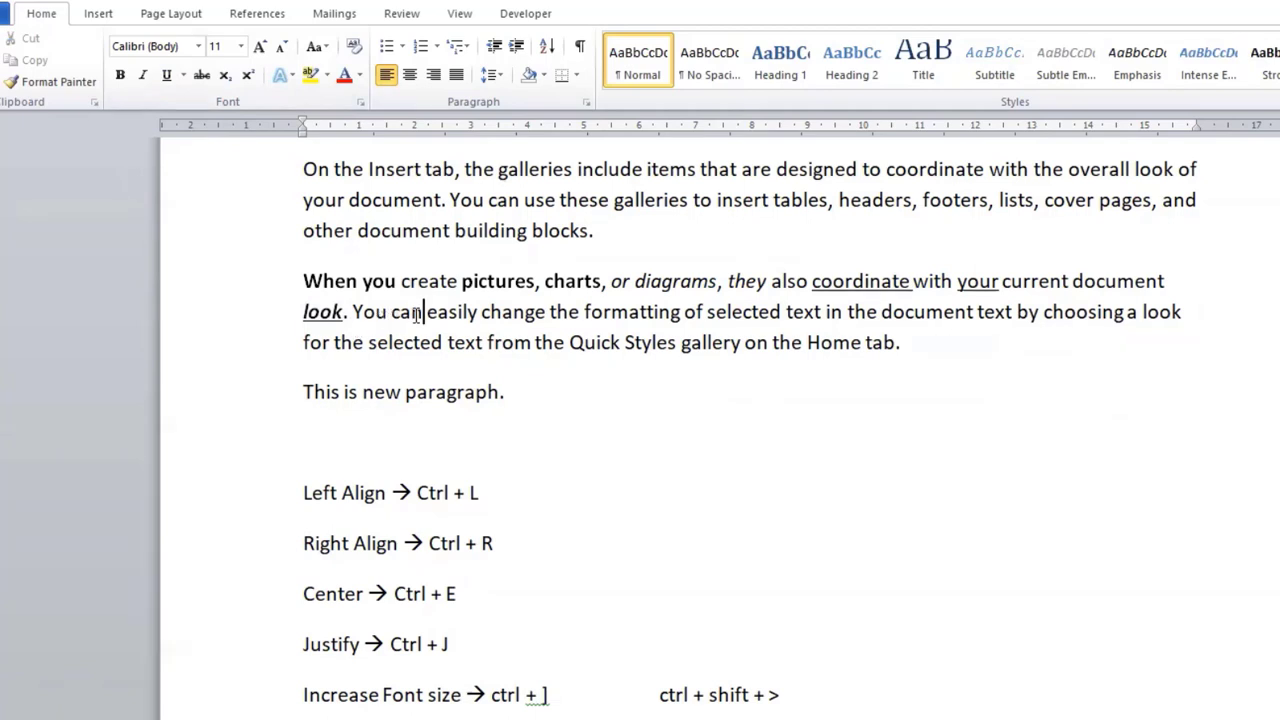
Step: Apply bold, underline and italic formatting to the words "easily change" in the second body paragraph
drag(428, 311, 535, 320)
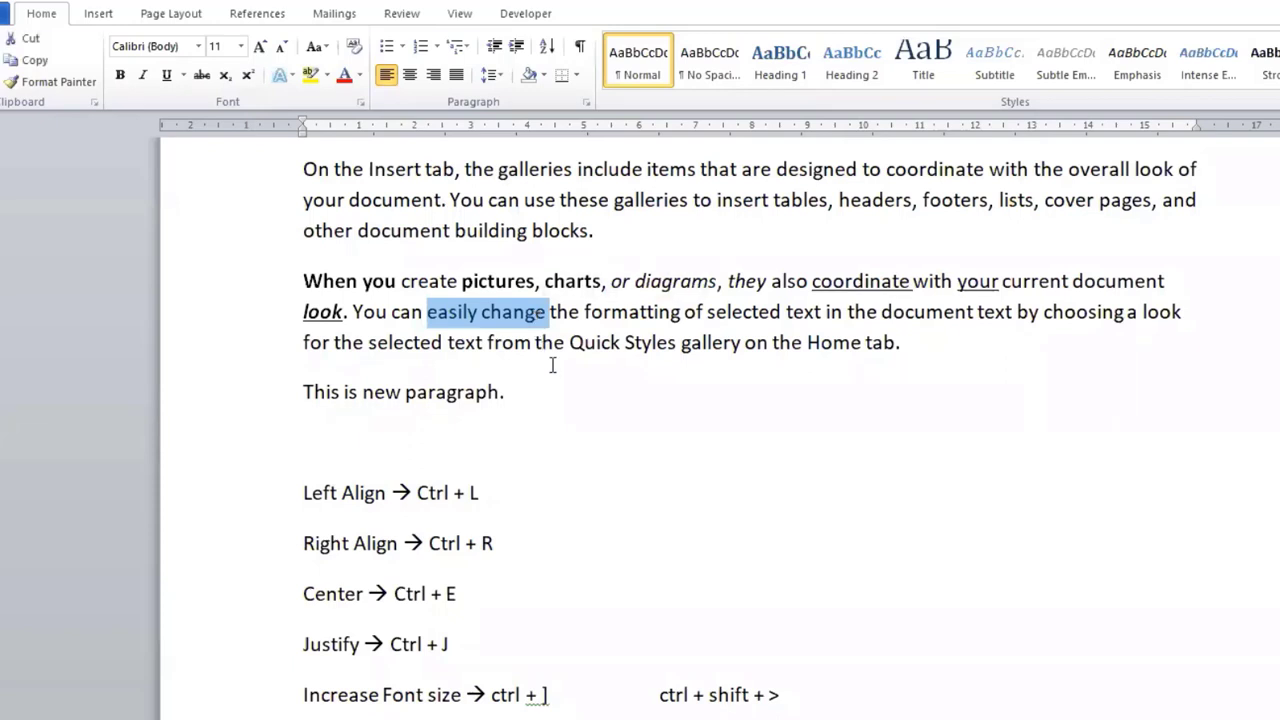
key(ctrl+b)
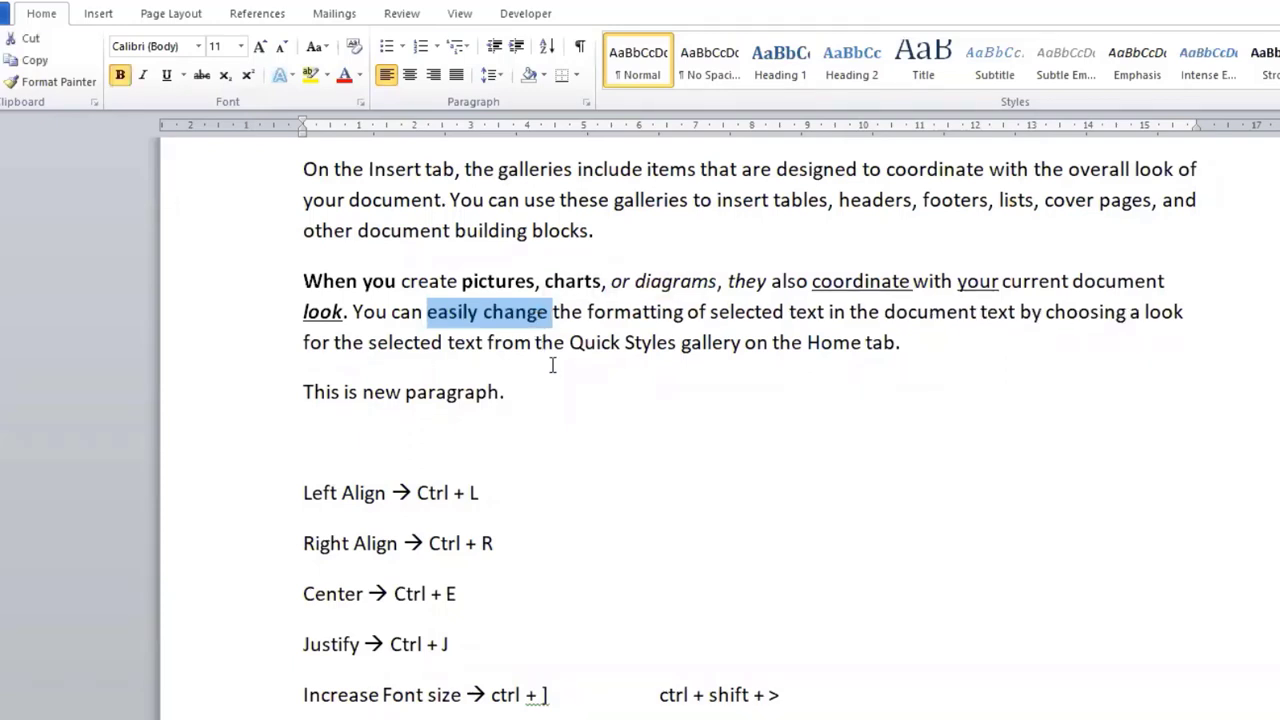
key(ctrl+u)
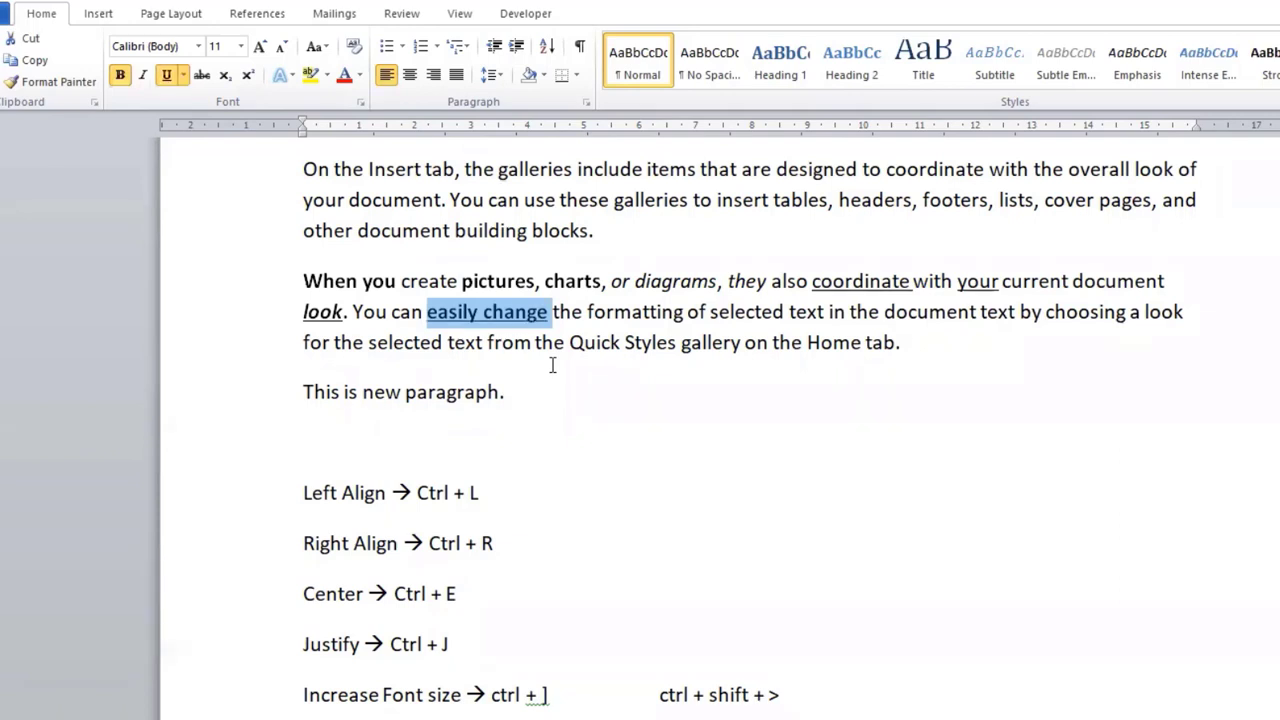
key(ctrl+i)
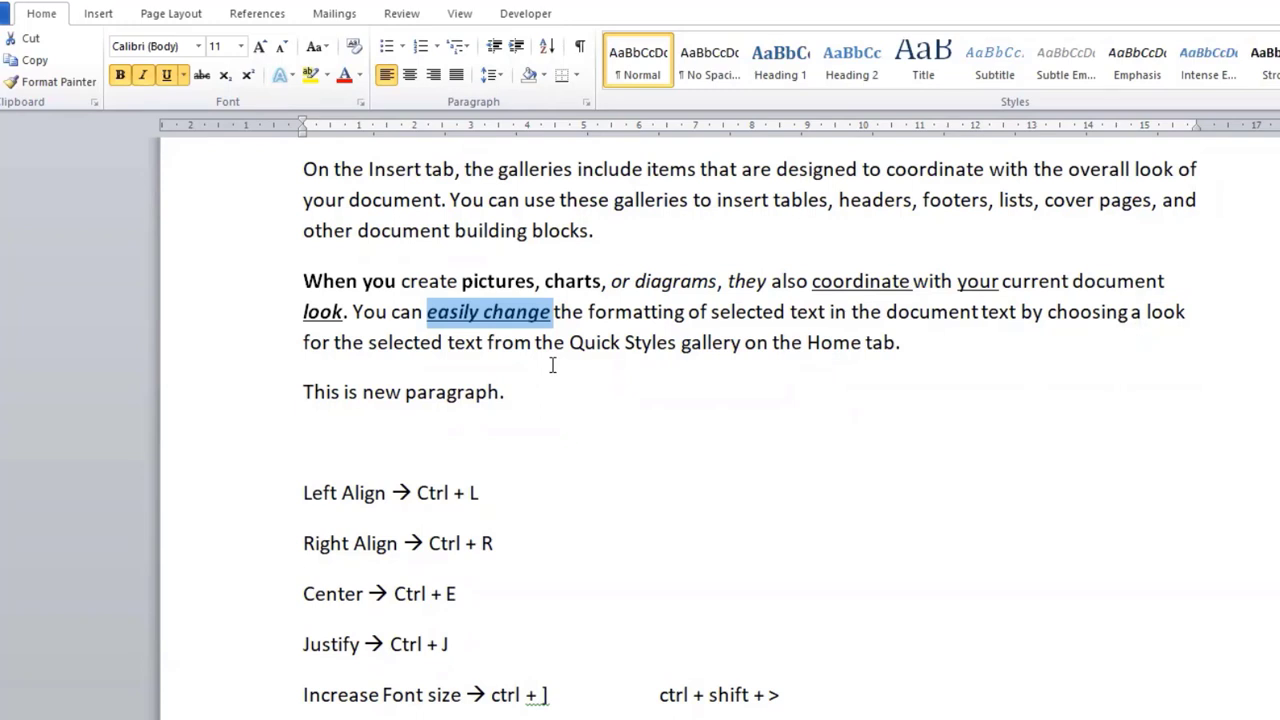
click(652, 342)
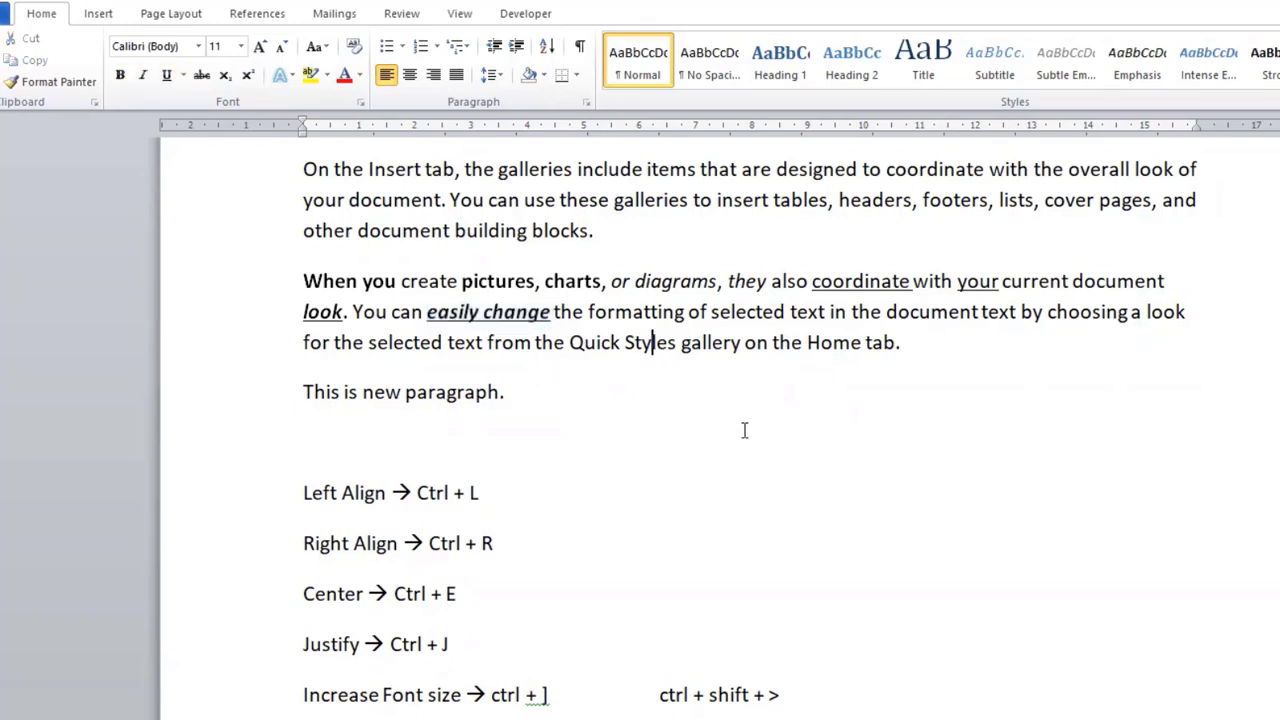
scroll(480, 448, down, 3)
scroll(481, 448, down, 1)
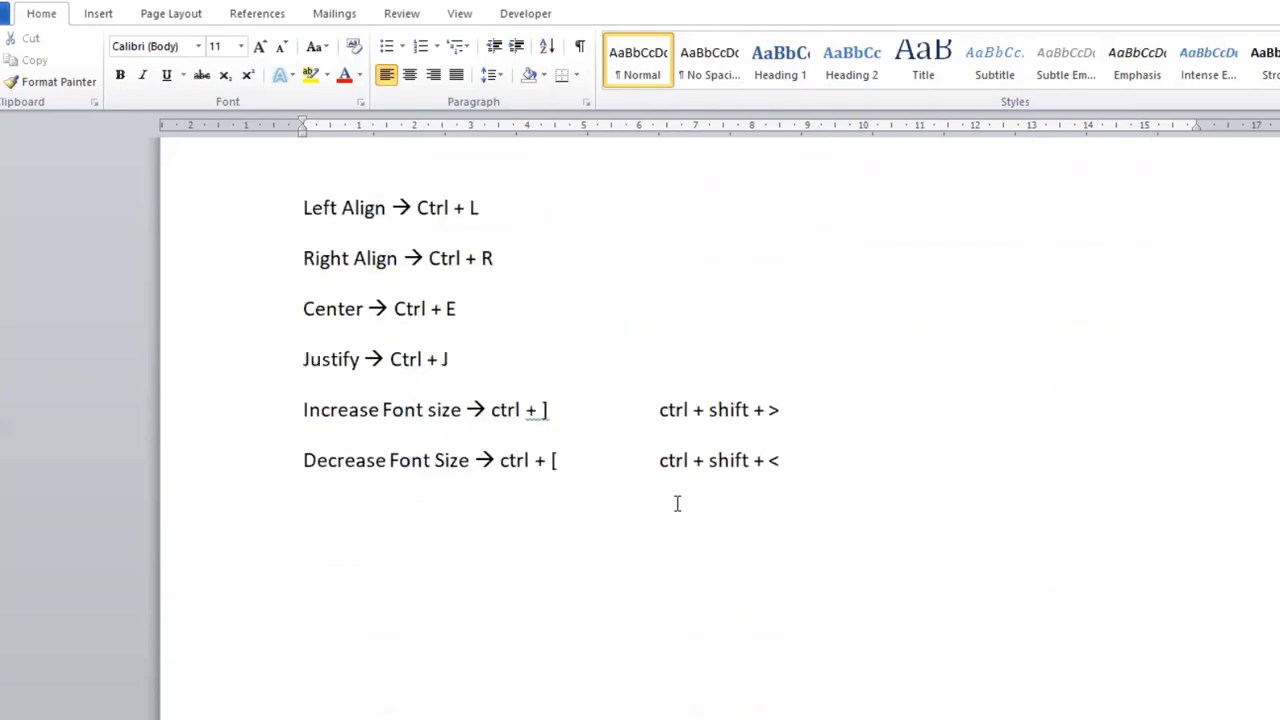
click(692, 503)
scroll(822, 506, up, 4)
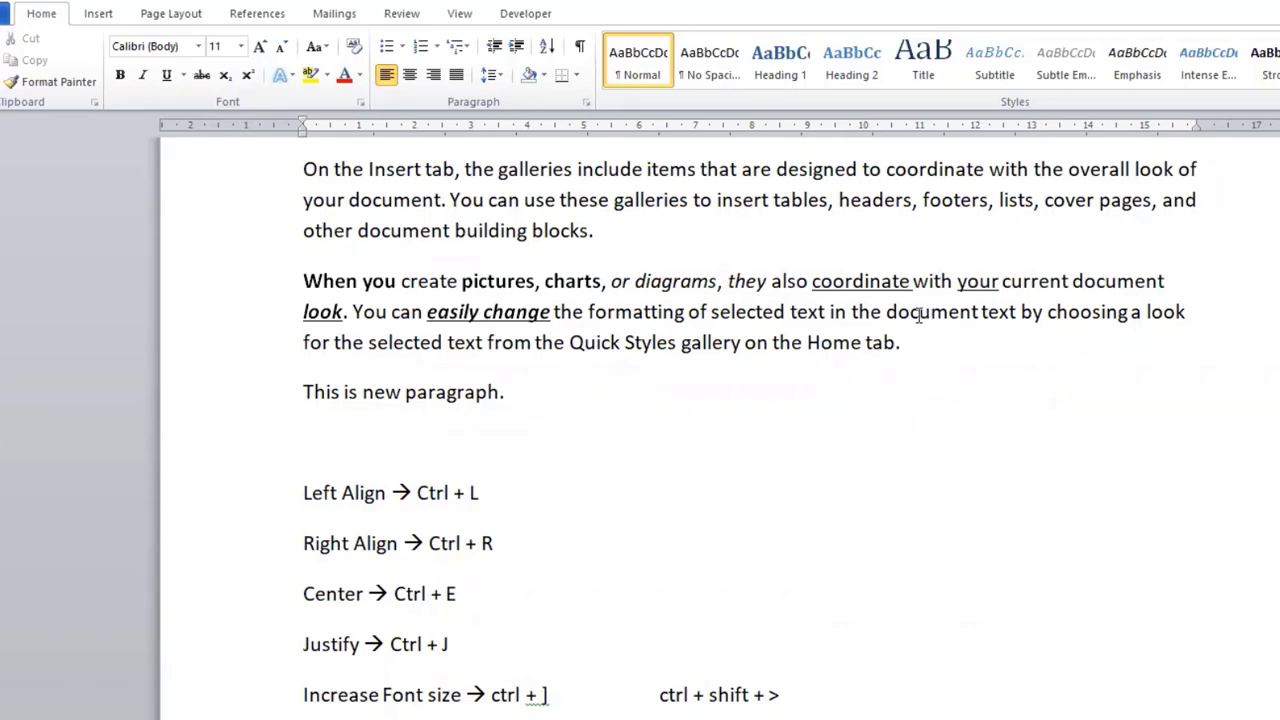
Step: Delete the "a" from "headers" in the first body paragraph so the word reads "heders"
click(864, 199)
key(ctrl+j)
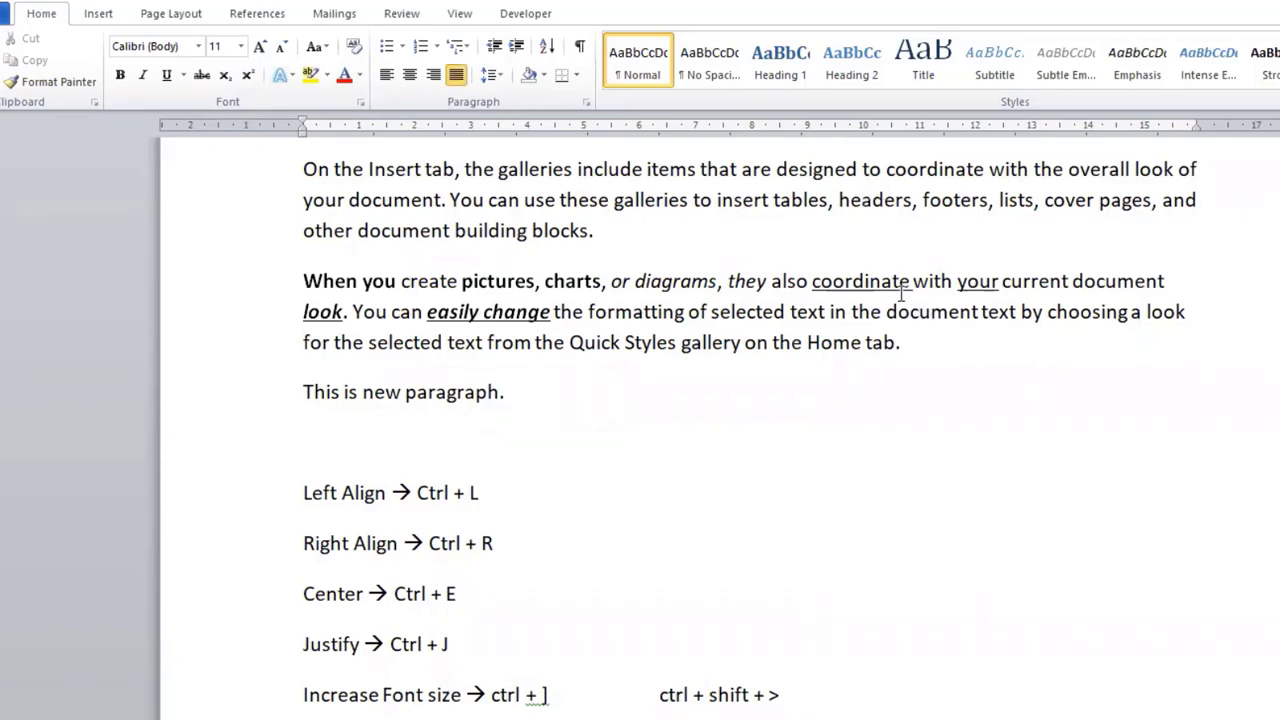
key(Delete)
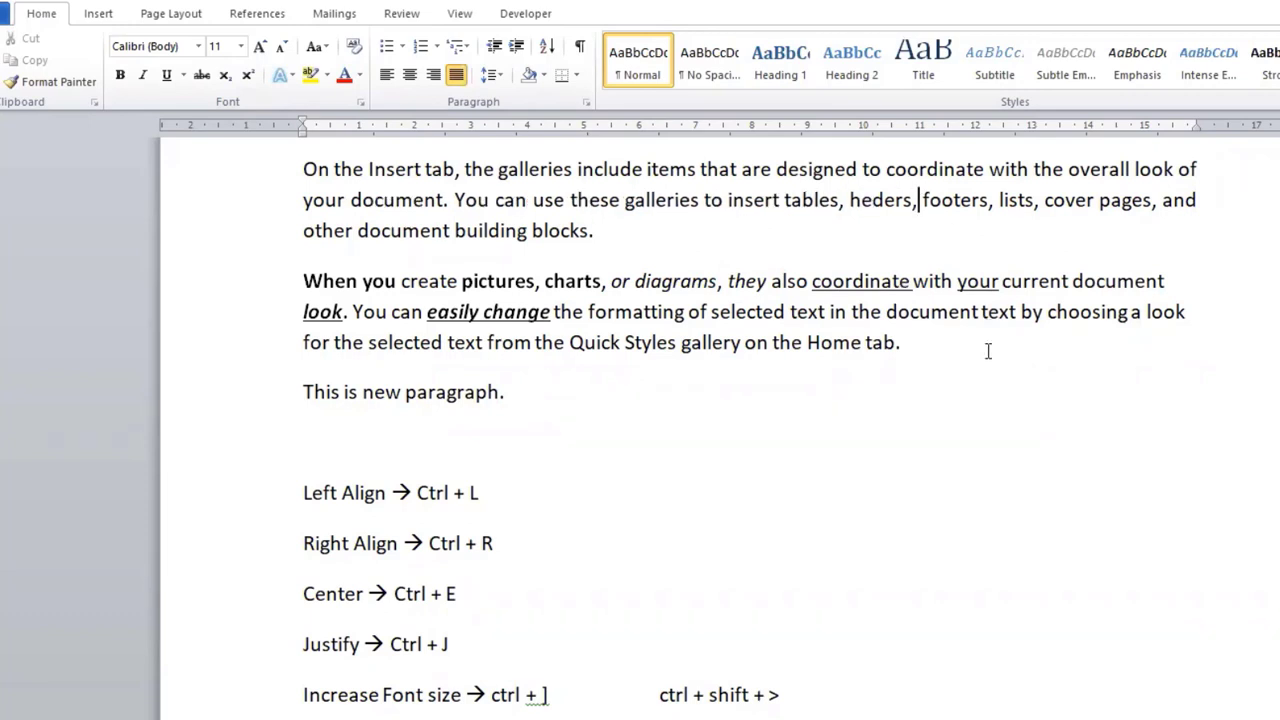
key(ctrl+l)
click(927, 356)
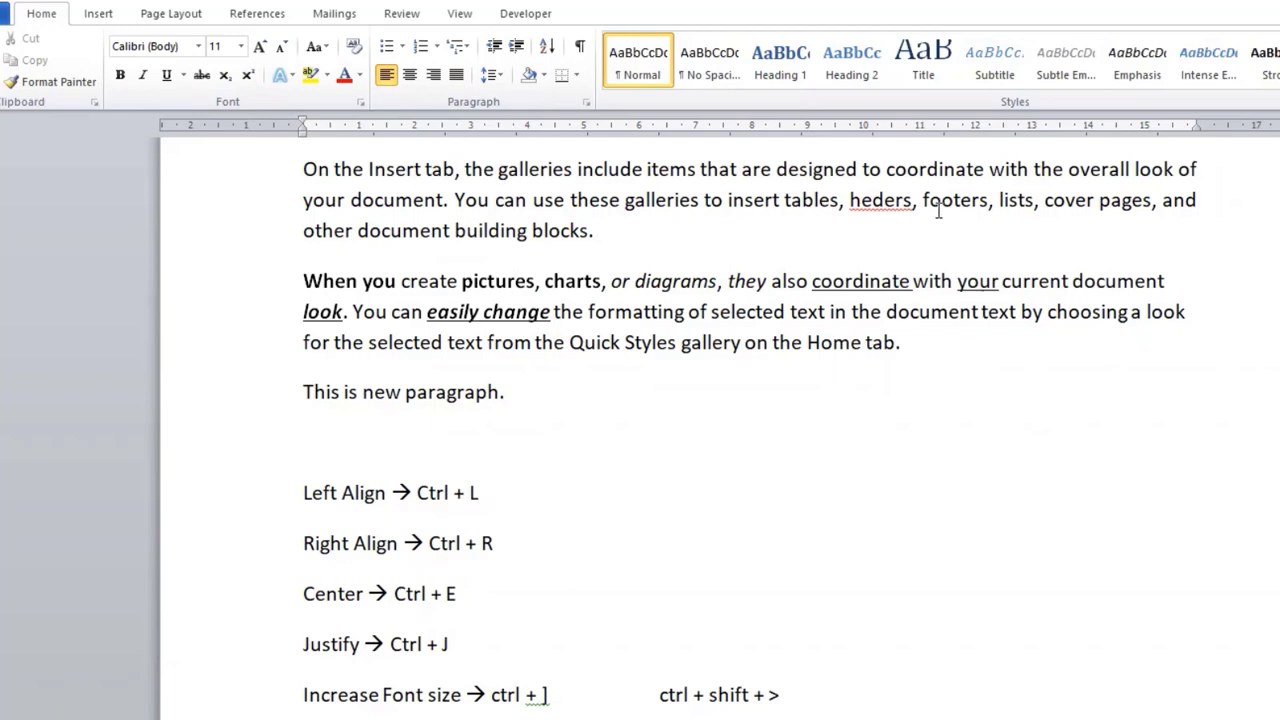
Step: Try correcting "heders" to "headers" in the first body paragraph and return it to the misspelled form
click(910, 199)
drag(913, 199, 849, 200)
key(ctrl+j)
click(860, 201)
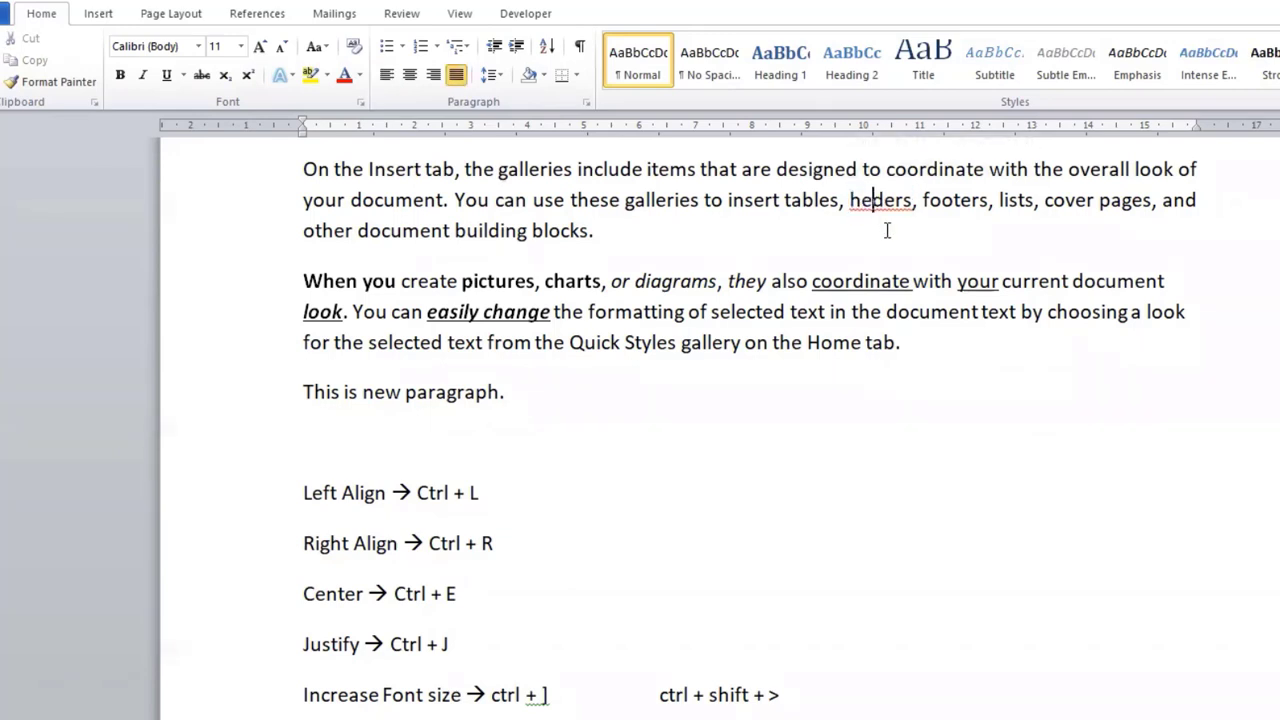
text(a)
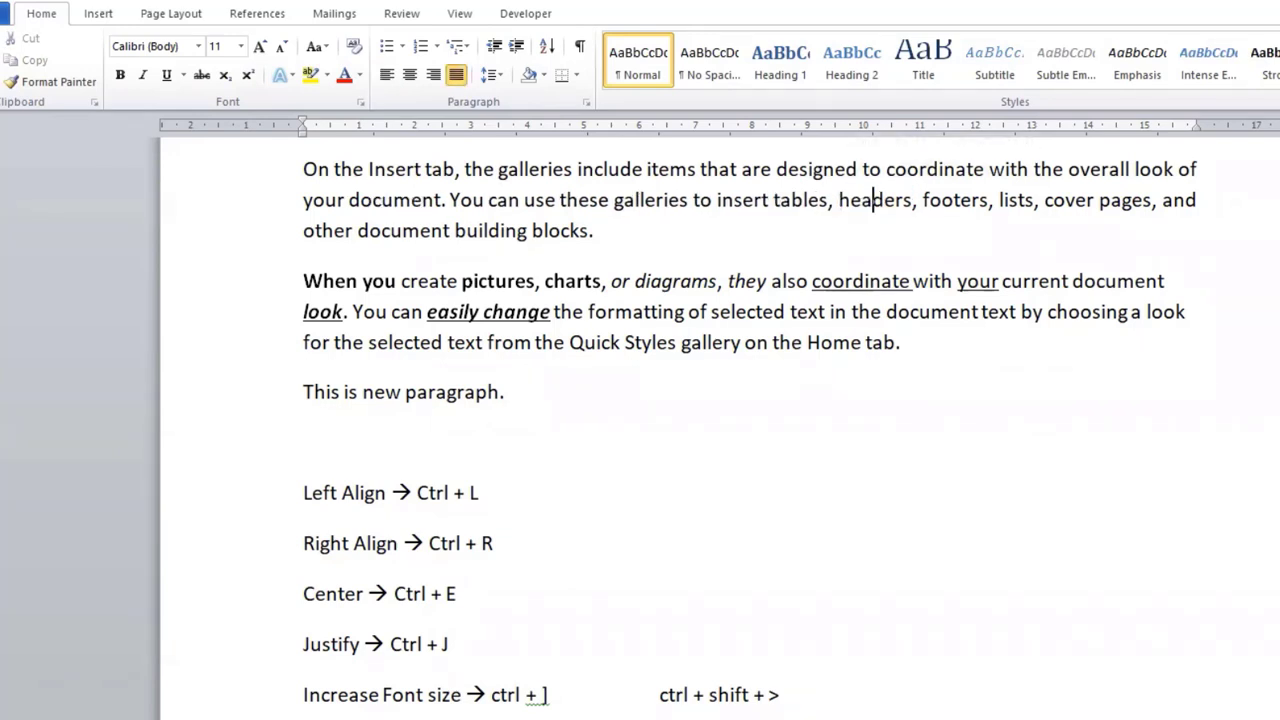
click(890, 243)
key(BackSpace)
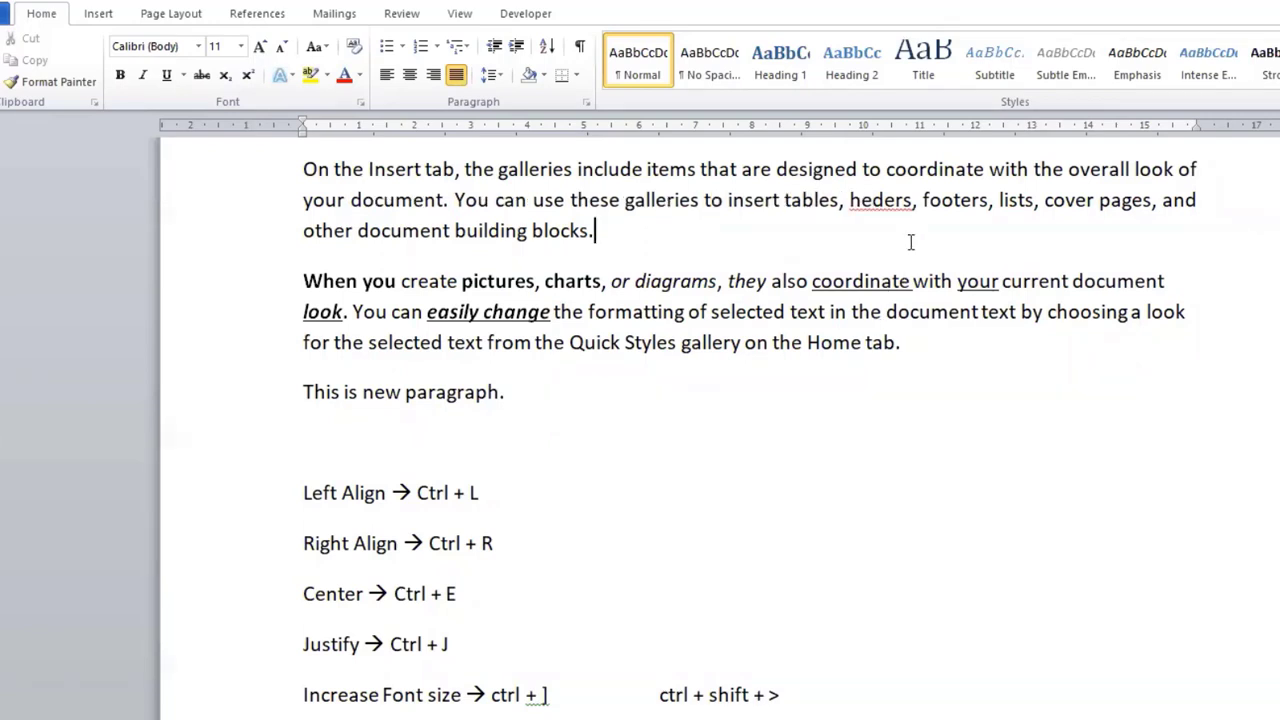
Step: Apply strikethrough to the misspelled word "heders" in the first body paragraph
drag(912, 199, 850, 199)
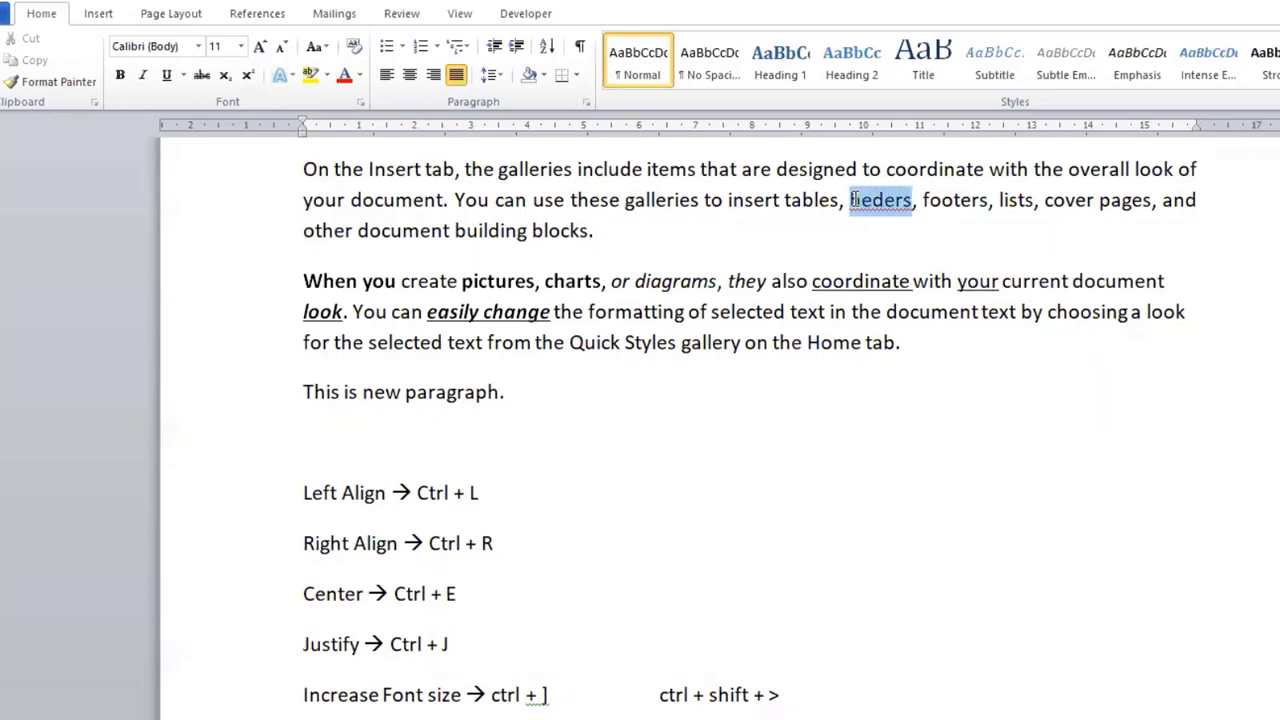
click(201, 76)
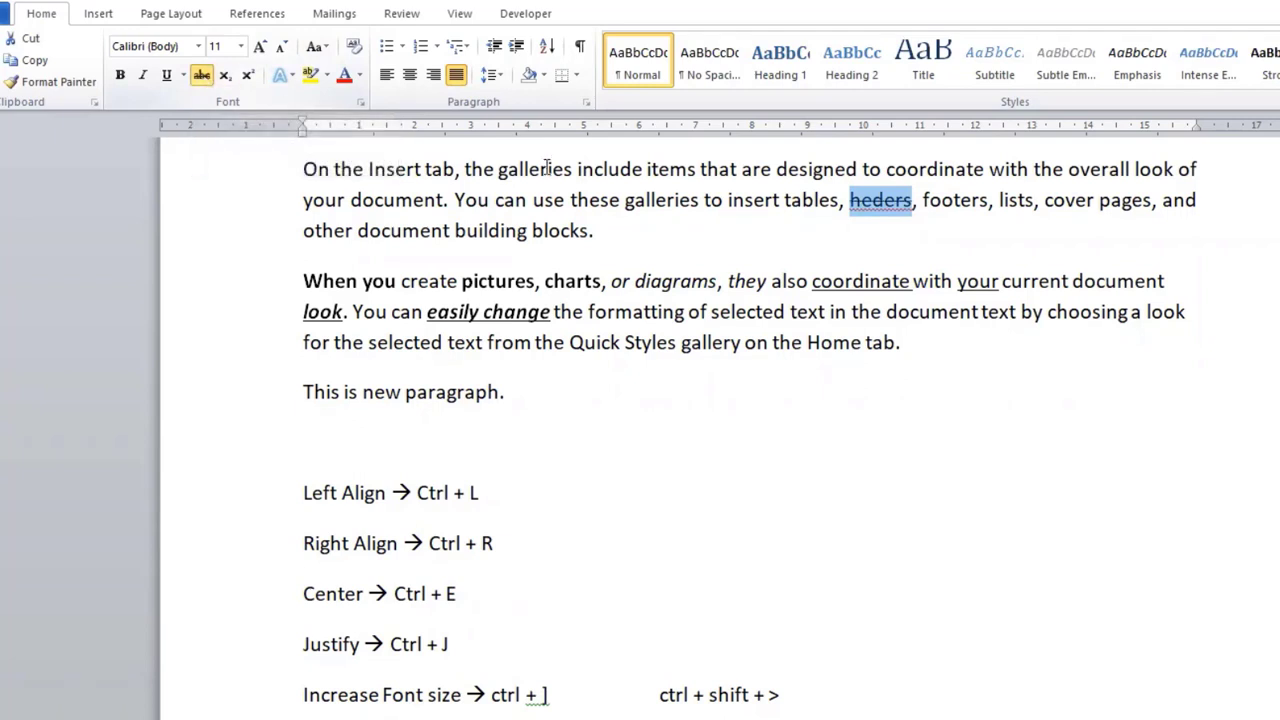
click(916, 218)
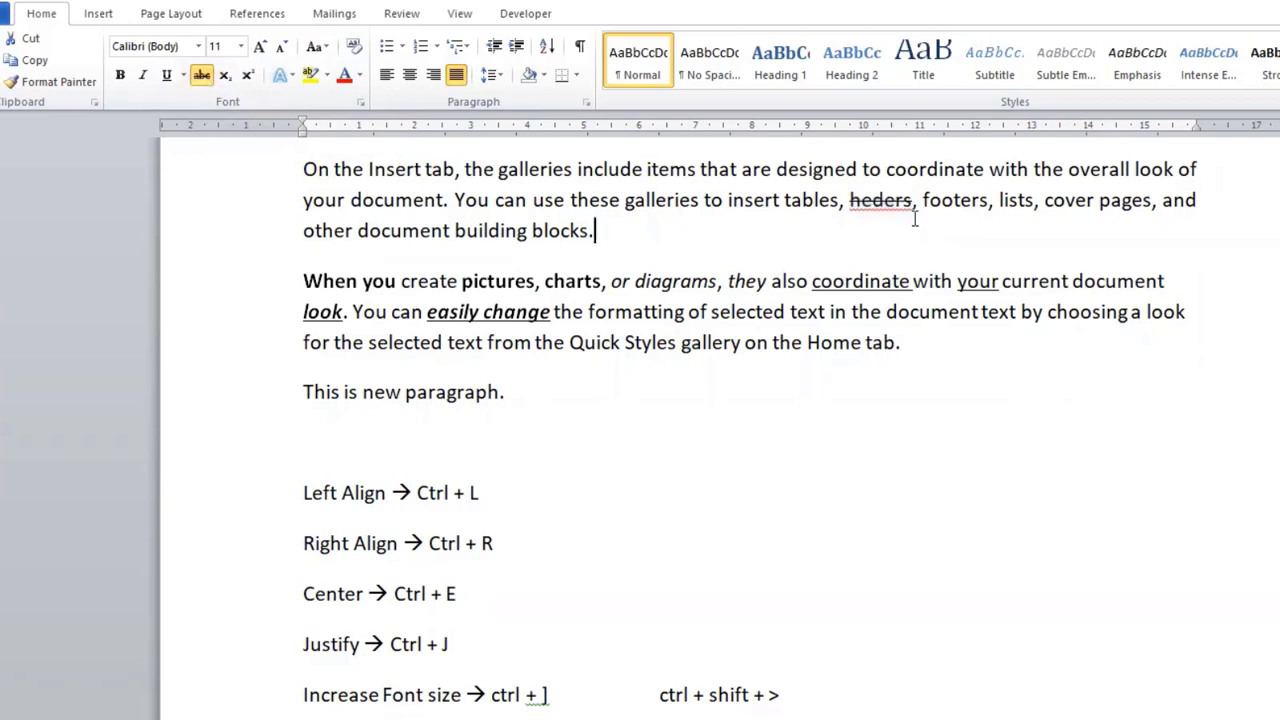
Step: Insert the correct word "headers," directly after the struck-through word in the first body paragraph
click(918, 200)
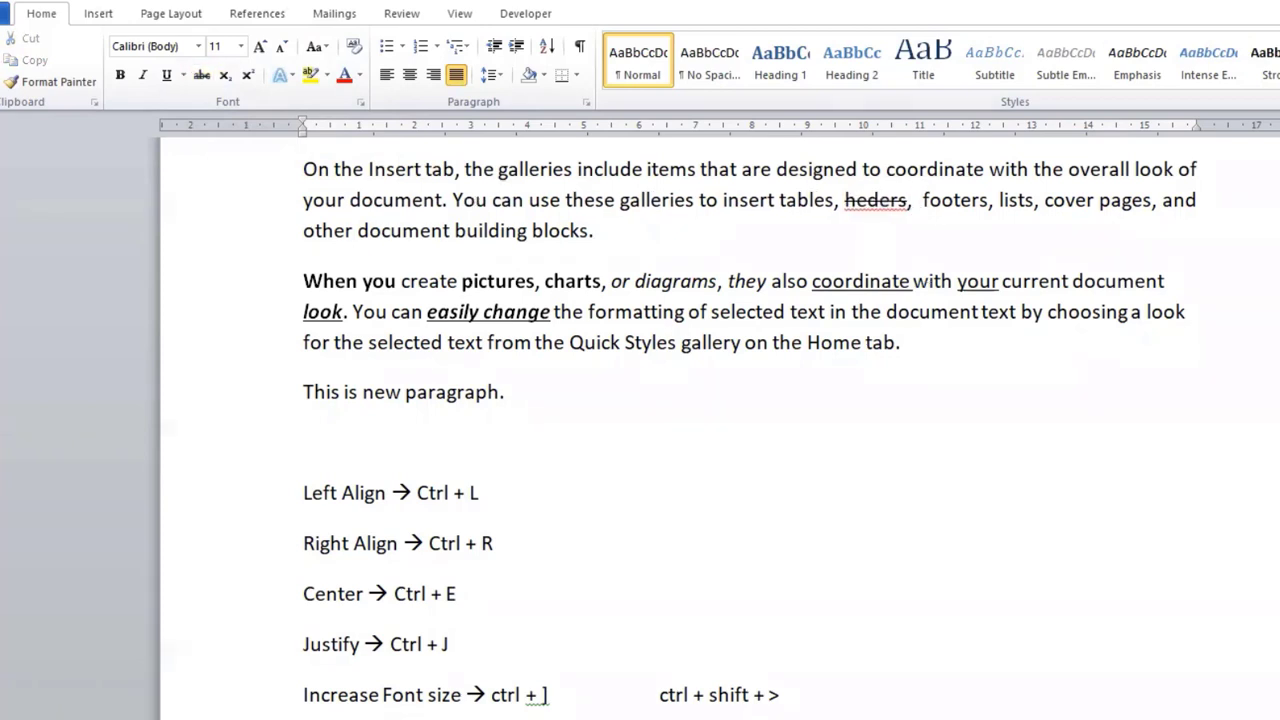
text(hea)
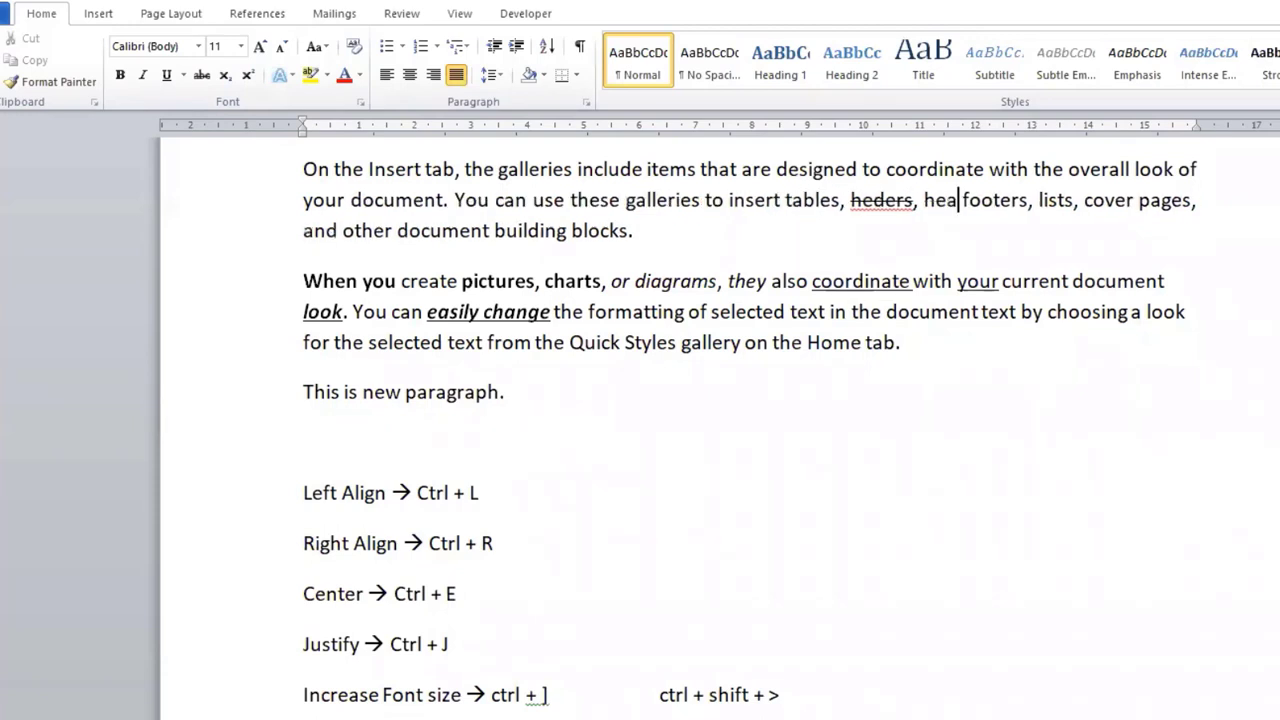
text(ders )
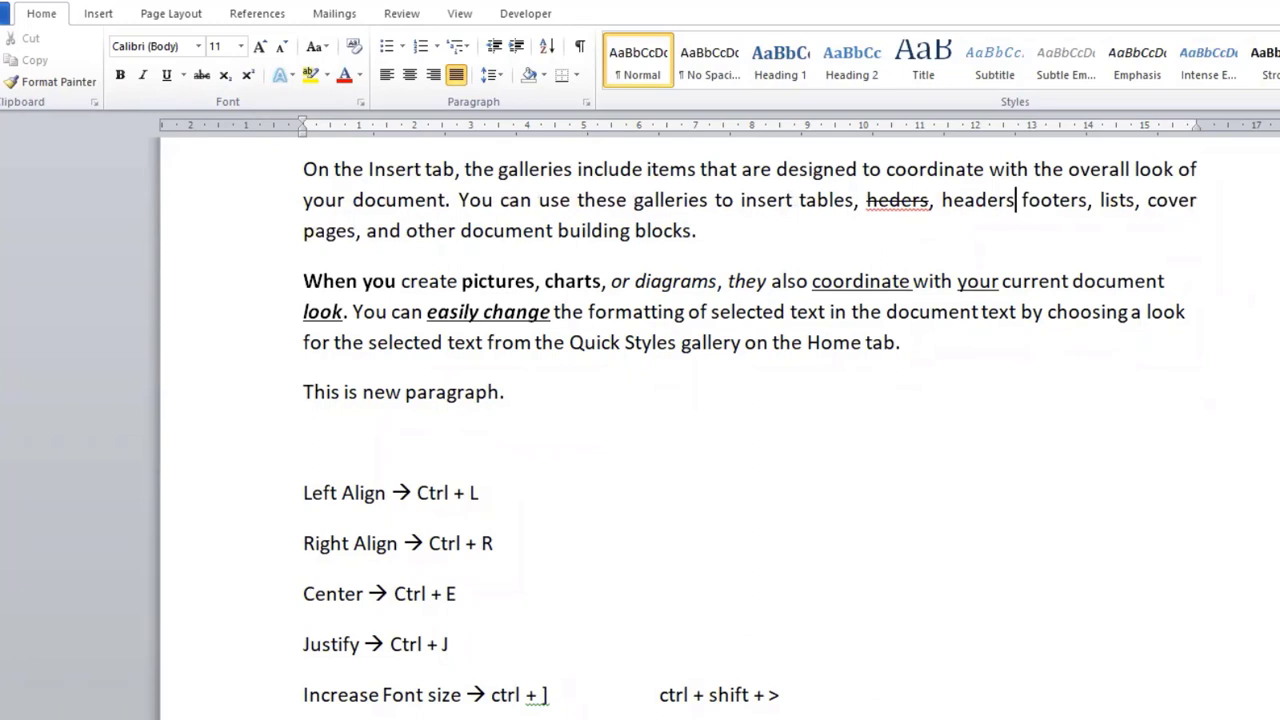
text(,)
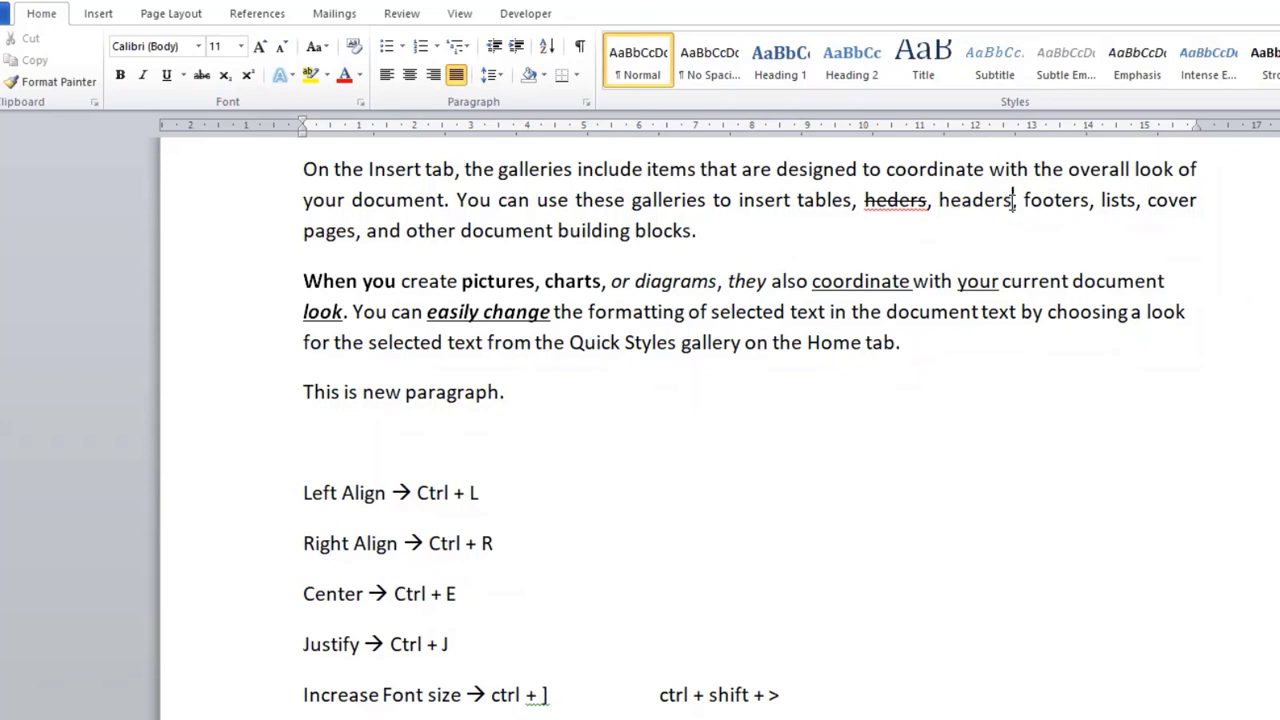
Step: Set the font color of the word "headers" in the first body paragraph to standard red
drag(1012, 200, 939, 207)
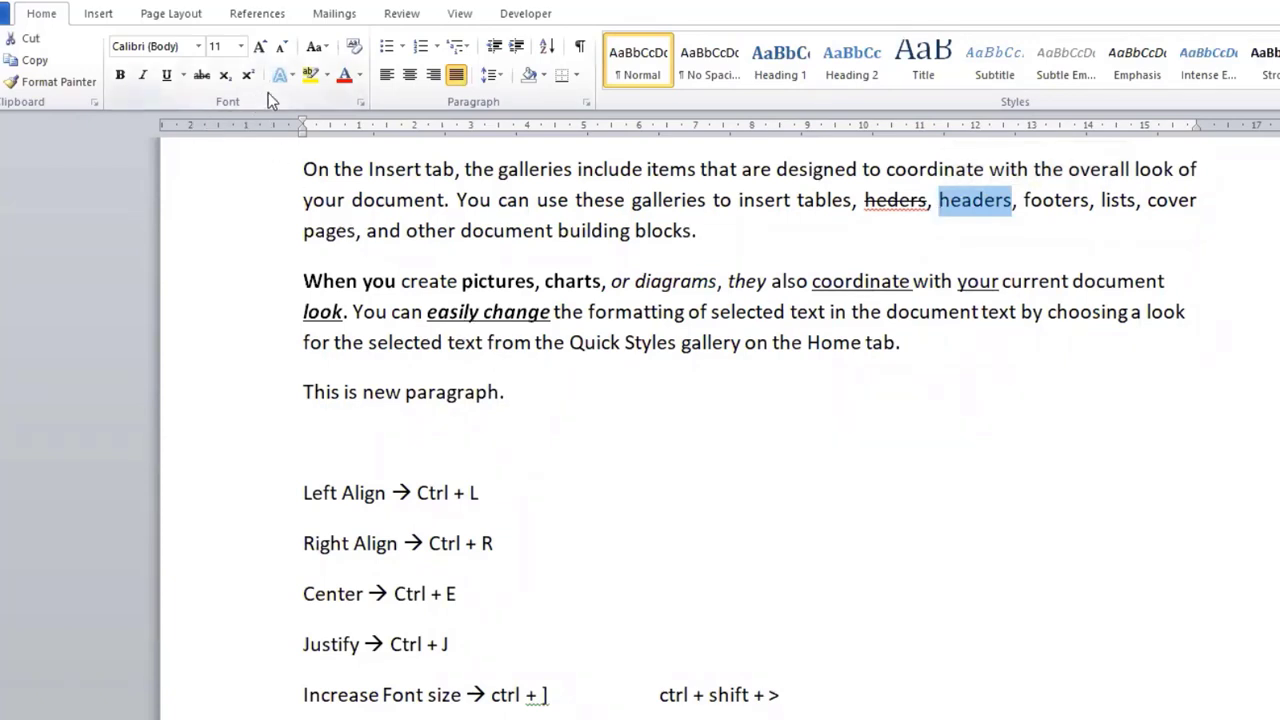
click(359, 76)
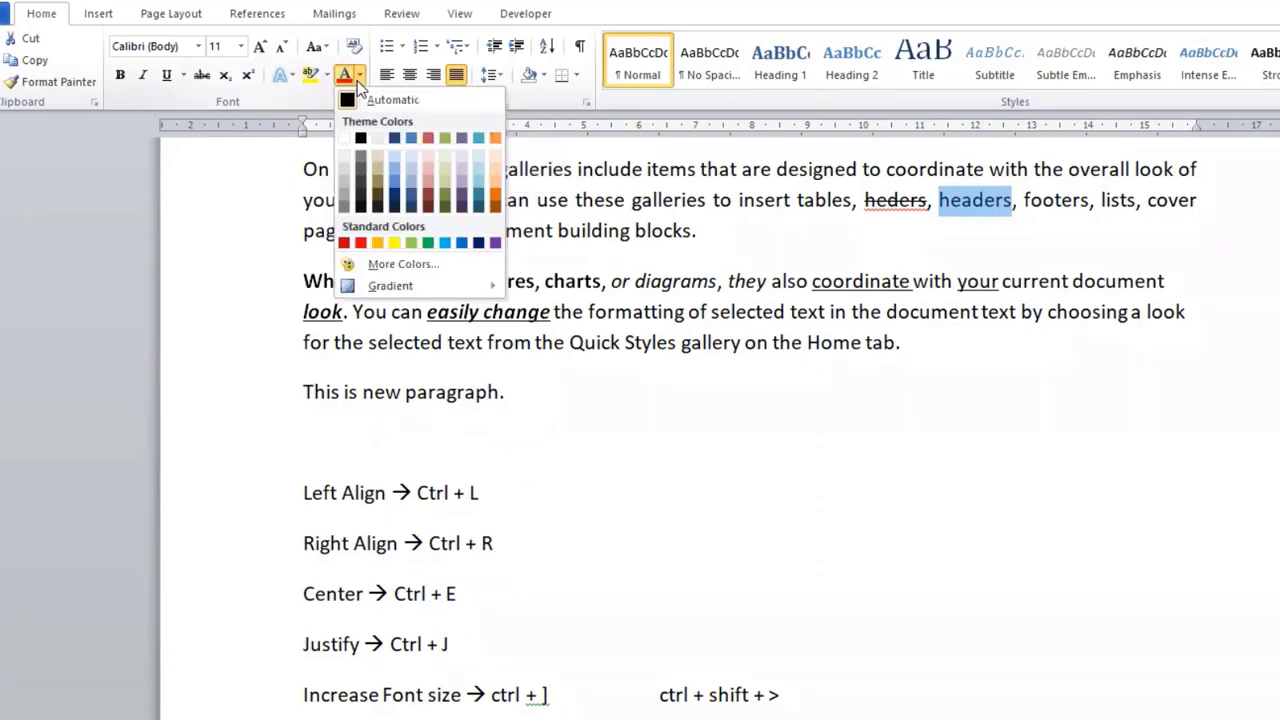
click(361, 242)
click(960, 214)
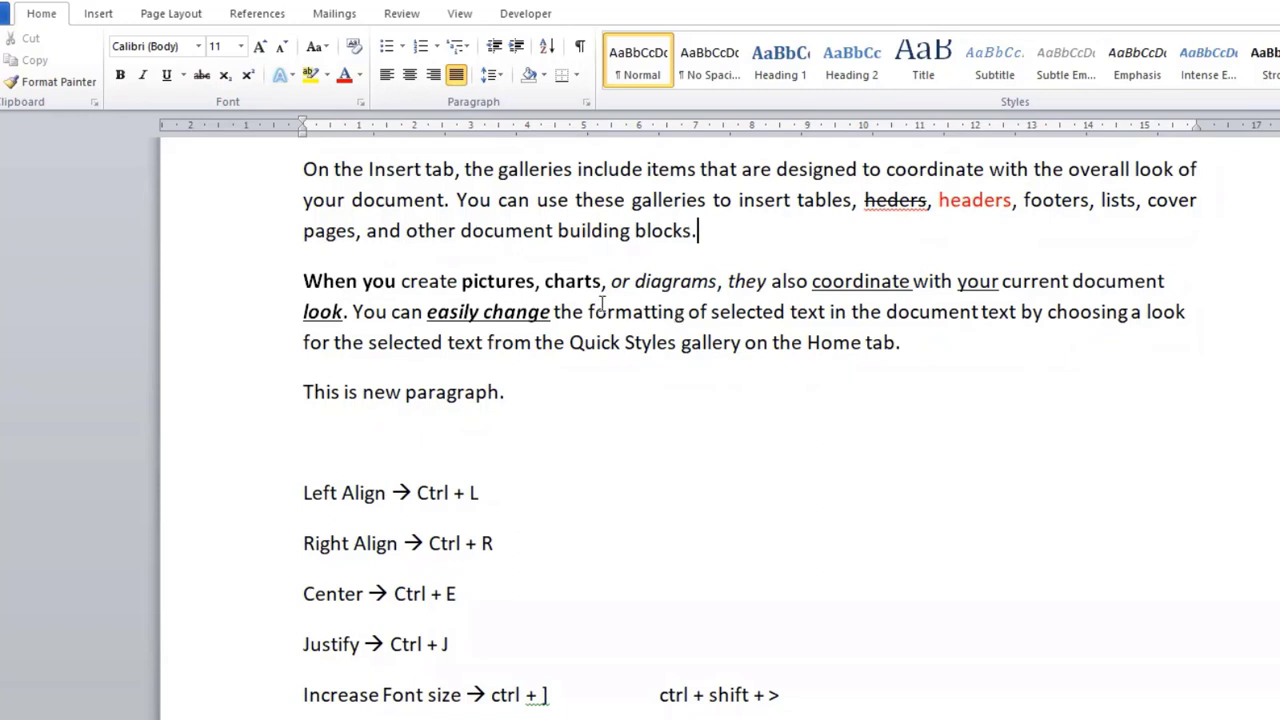
Step: Set the font color of the words "Left Align" in the shortcut list to a dark olive green
scroll(443, 432, down, 3)
scroll(443, 432, down, 1)
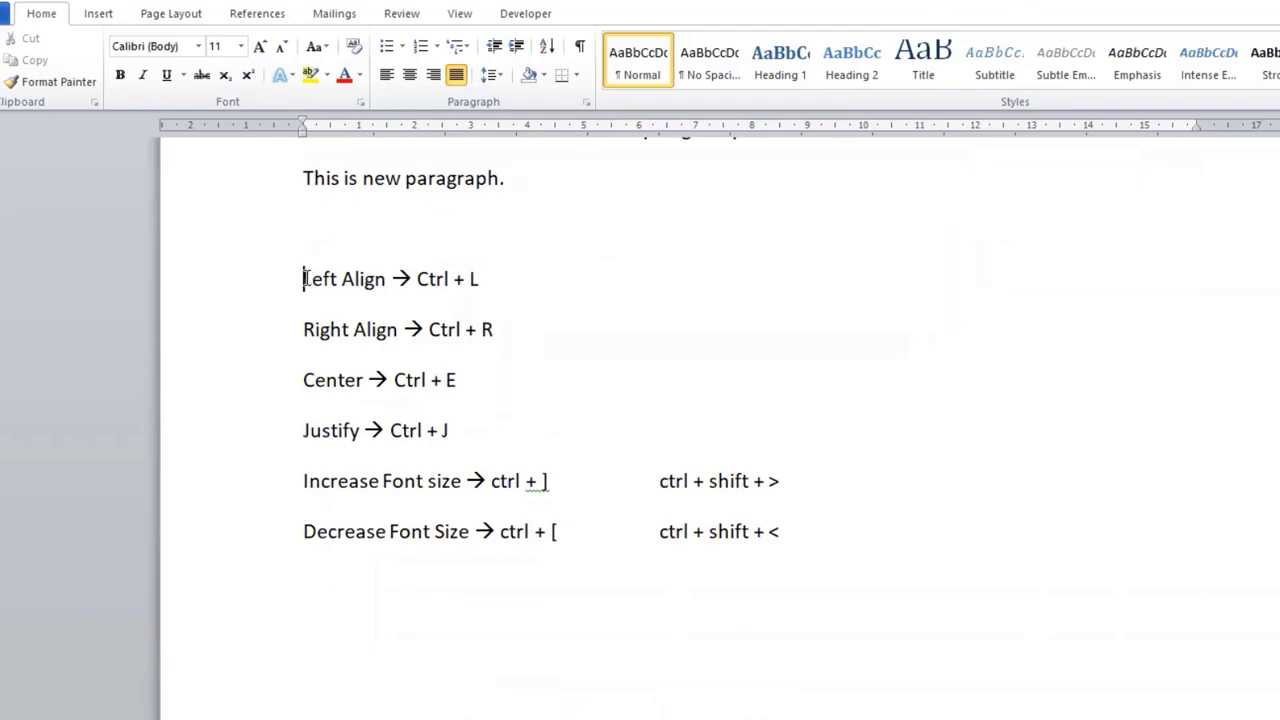
drag(305, 279, 378, 281)
key(ctrl+l)
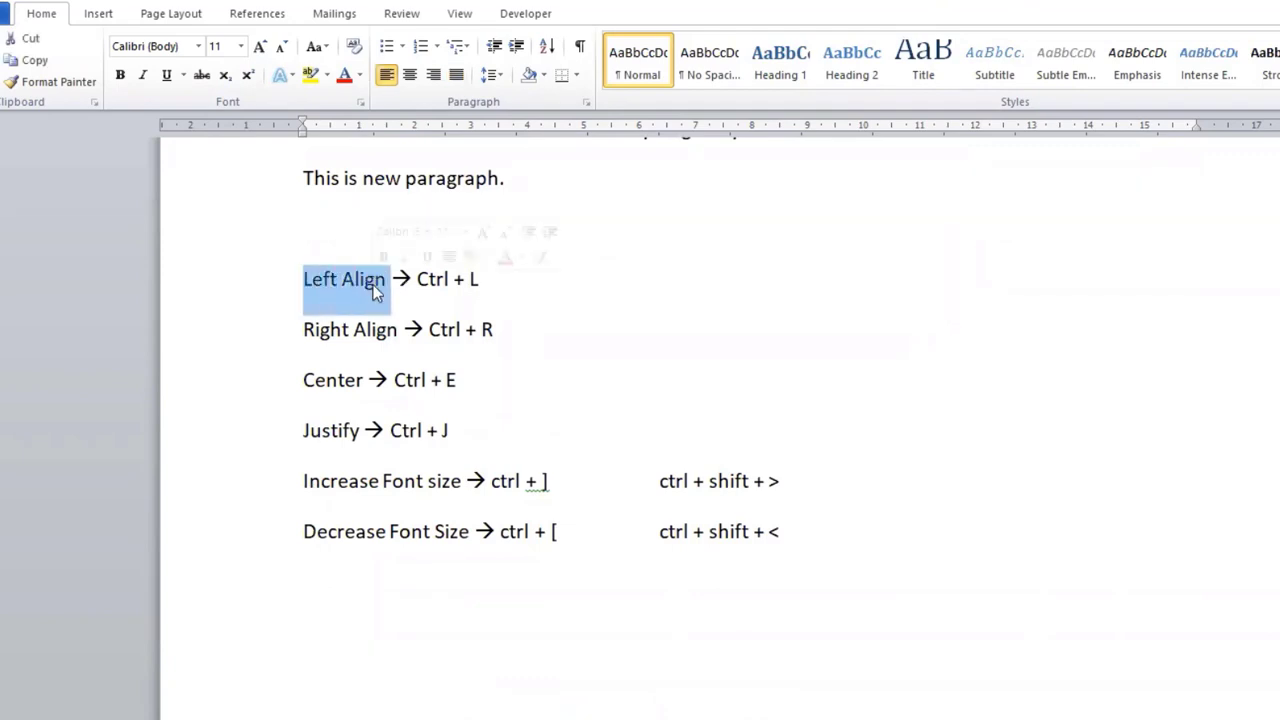
click(360, 76)
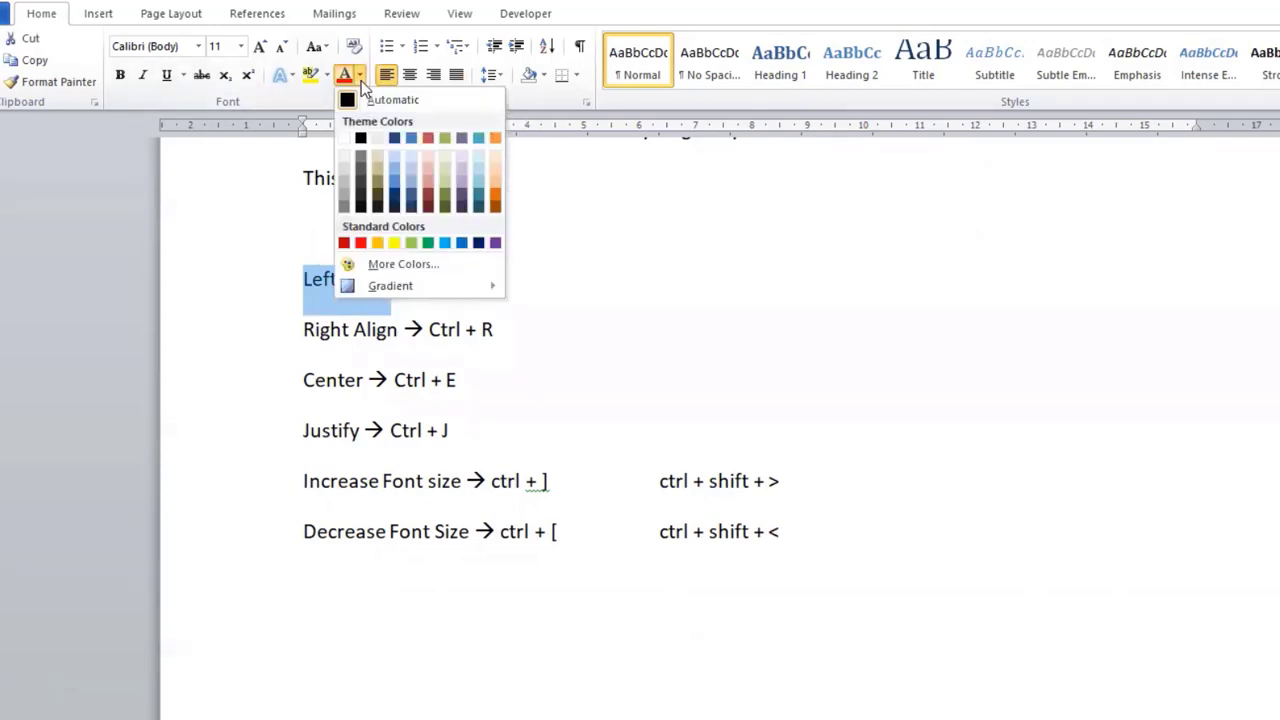
click(444, 190)
Step: Color the arrow and "Ctrl + L" in the Left Align line with the standard orange
click(414, 284)
drag(414, 284, 480, 280)
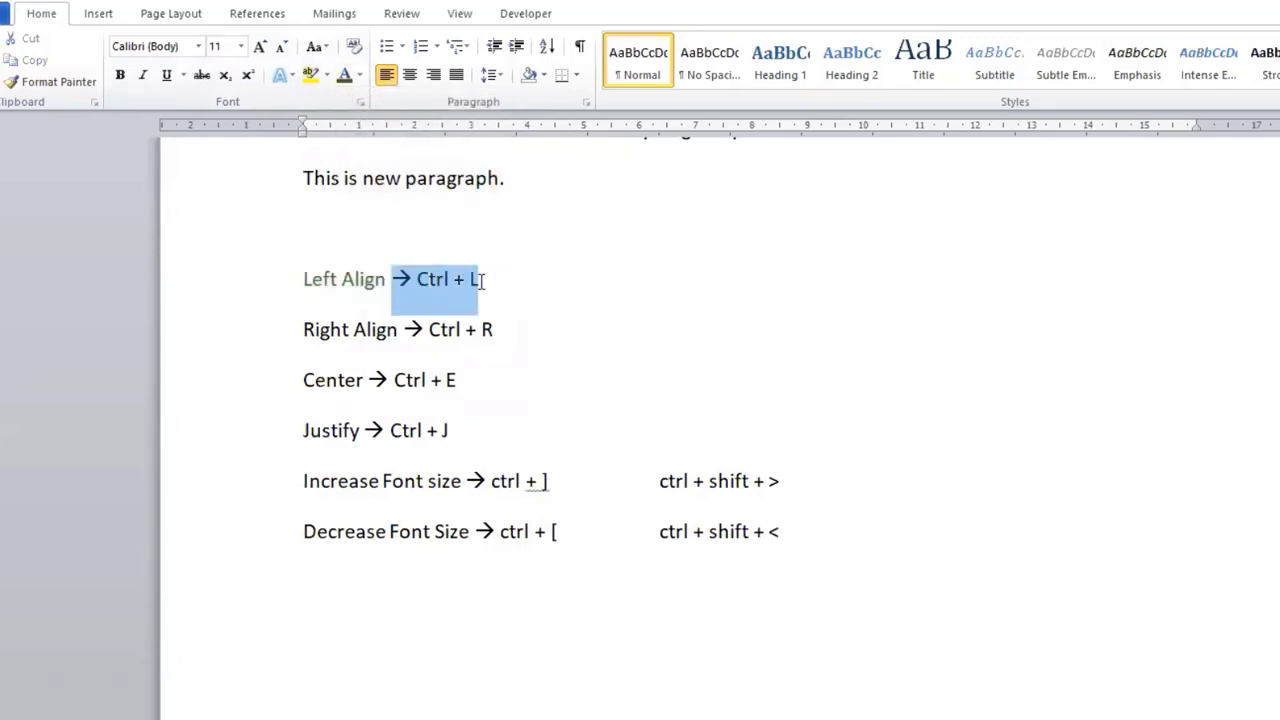
click(360, 76)
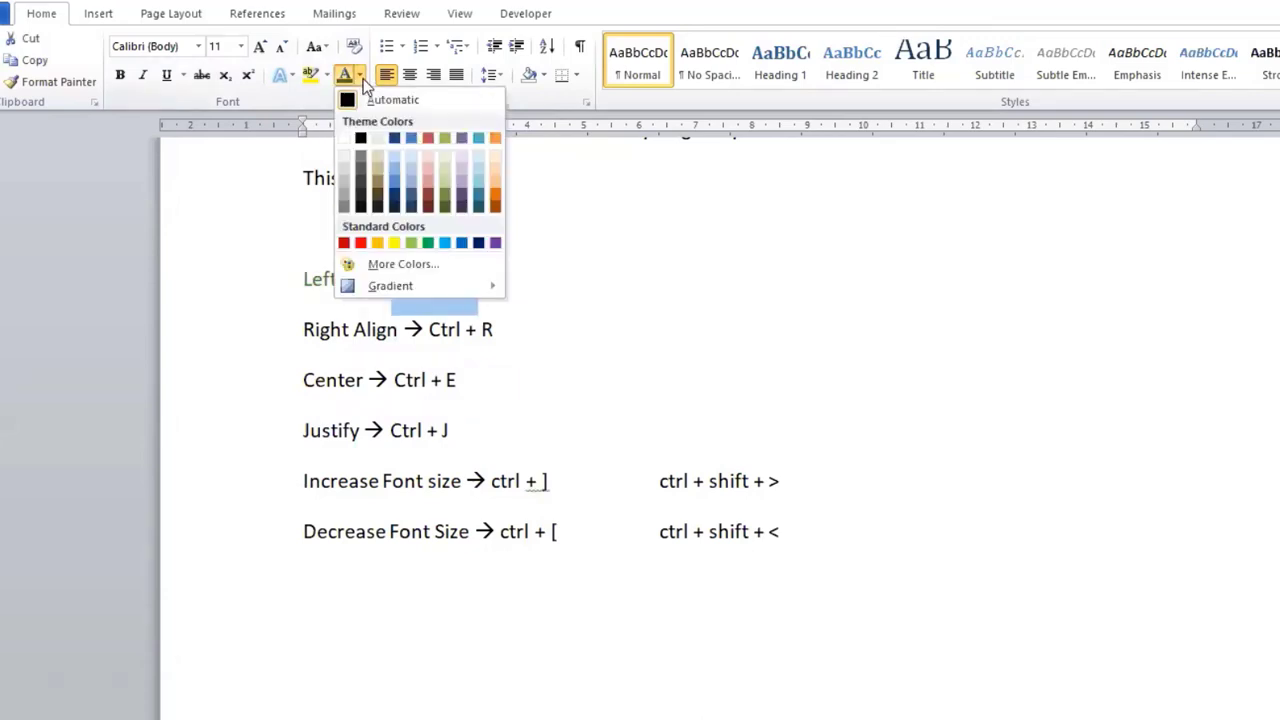
click(379, 243)
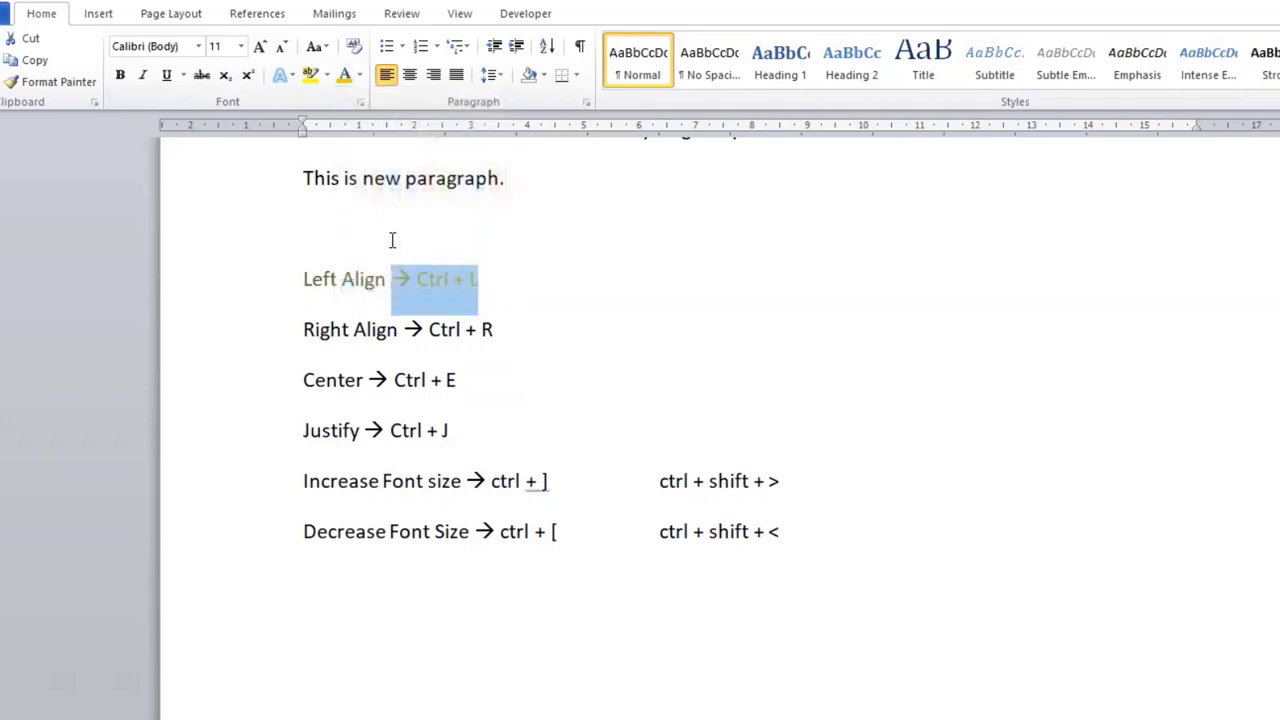
click(428, 381)
Step: Set the font color of the words "Right Align" in the shortcut list to a light theme blue
drag(303, 329, 402, 330)
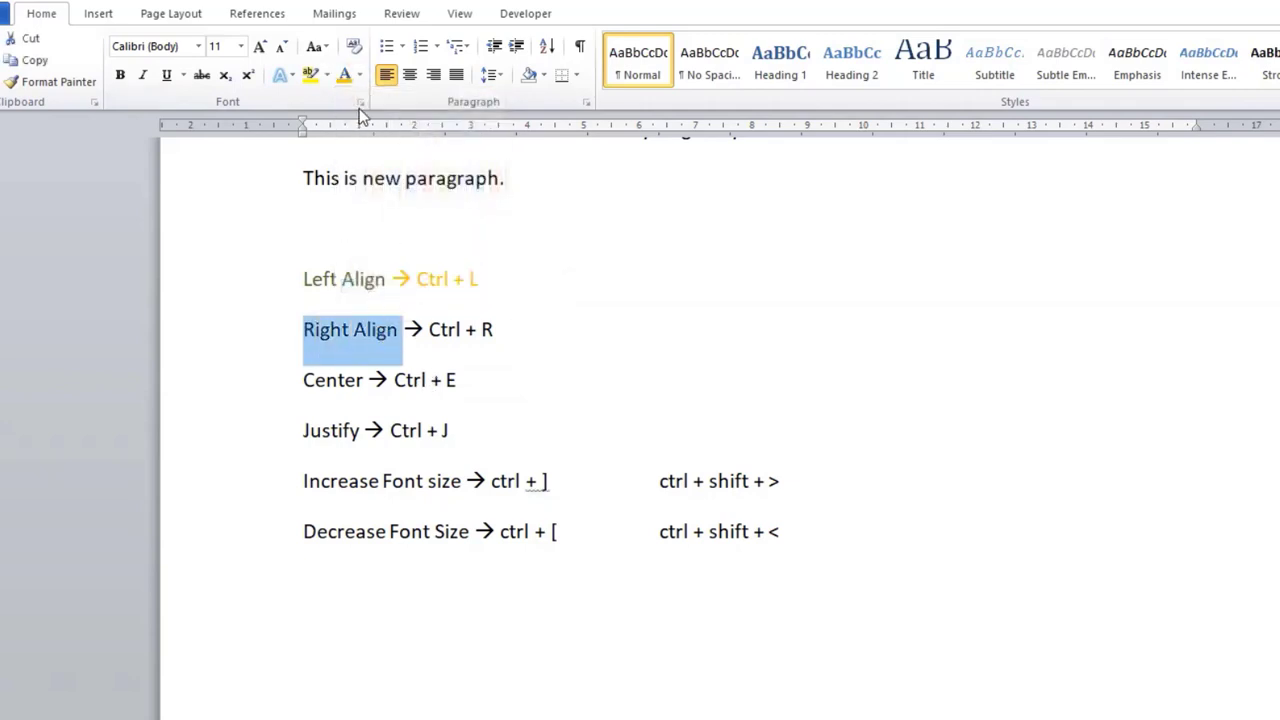
click(360, 77)
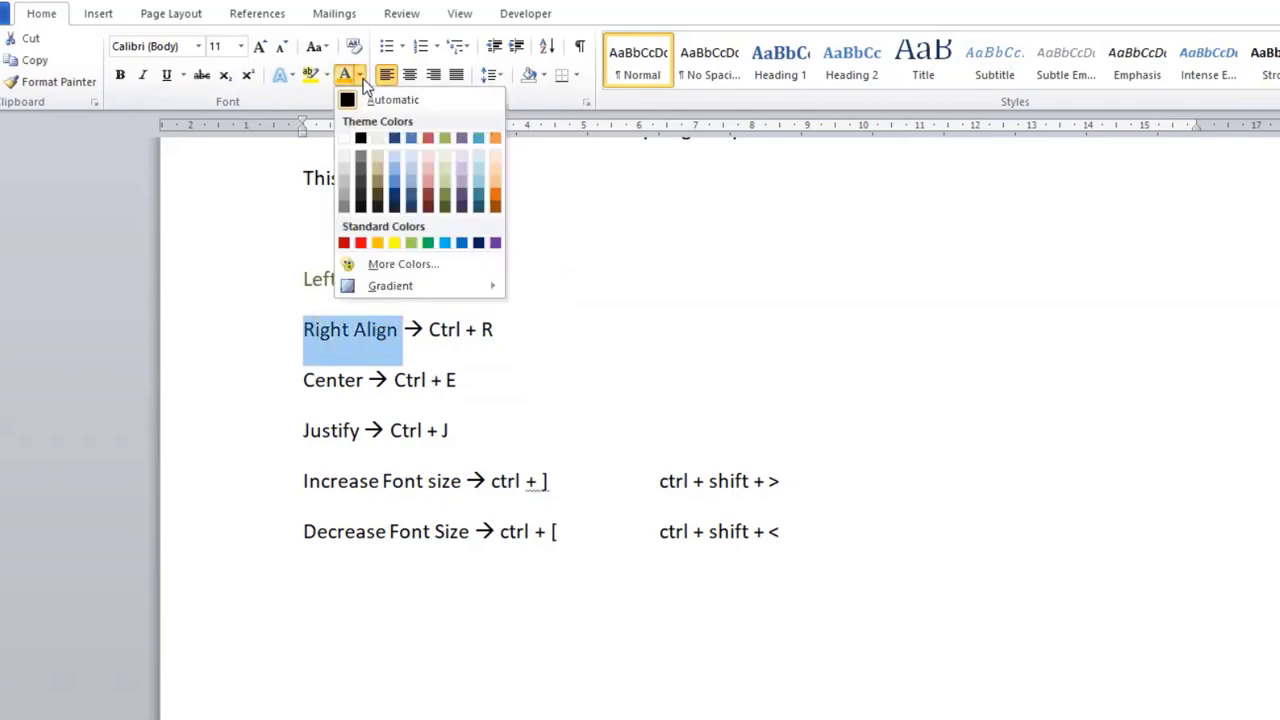
click(394, 188)
click(408, 289)
Step: Color "Ctrl + R" in the Right Align line with a darker theme orange
drag(428, 330, 493, 331)
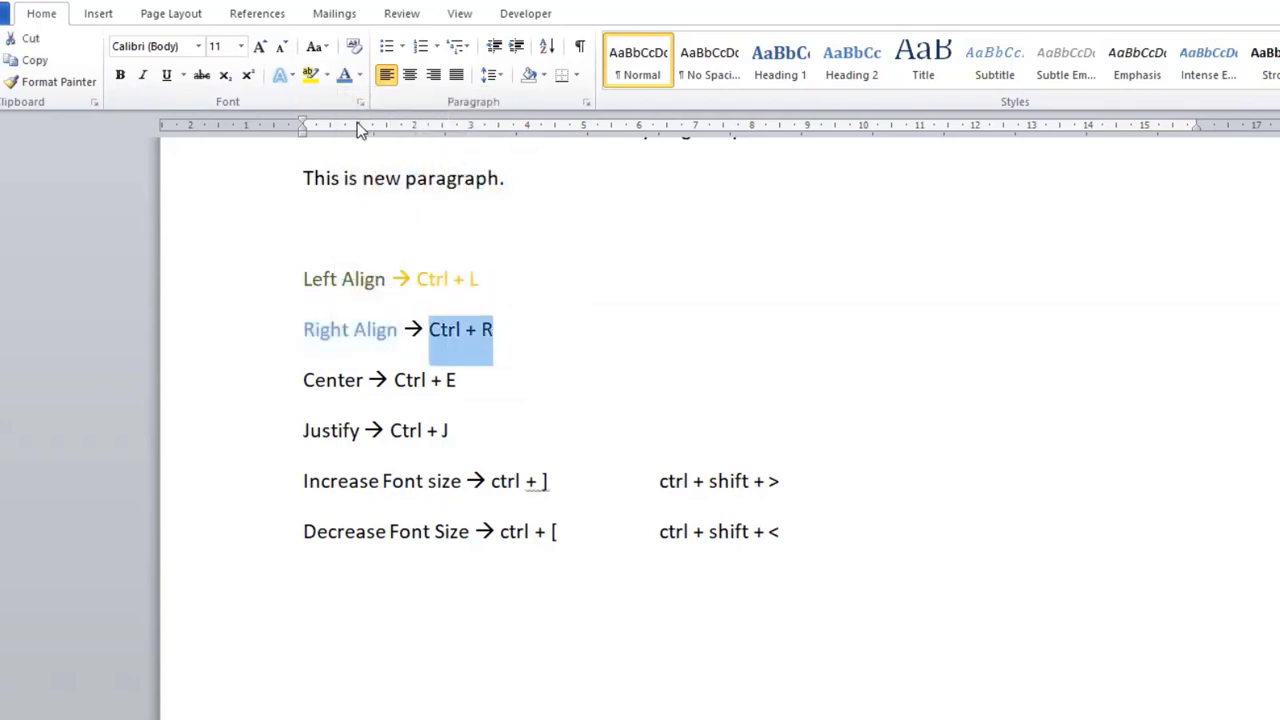
click(360, 77)
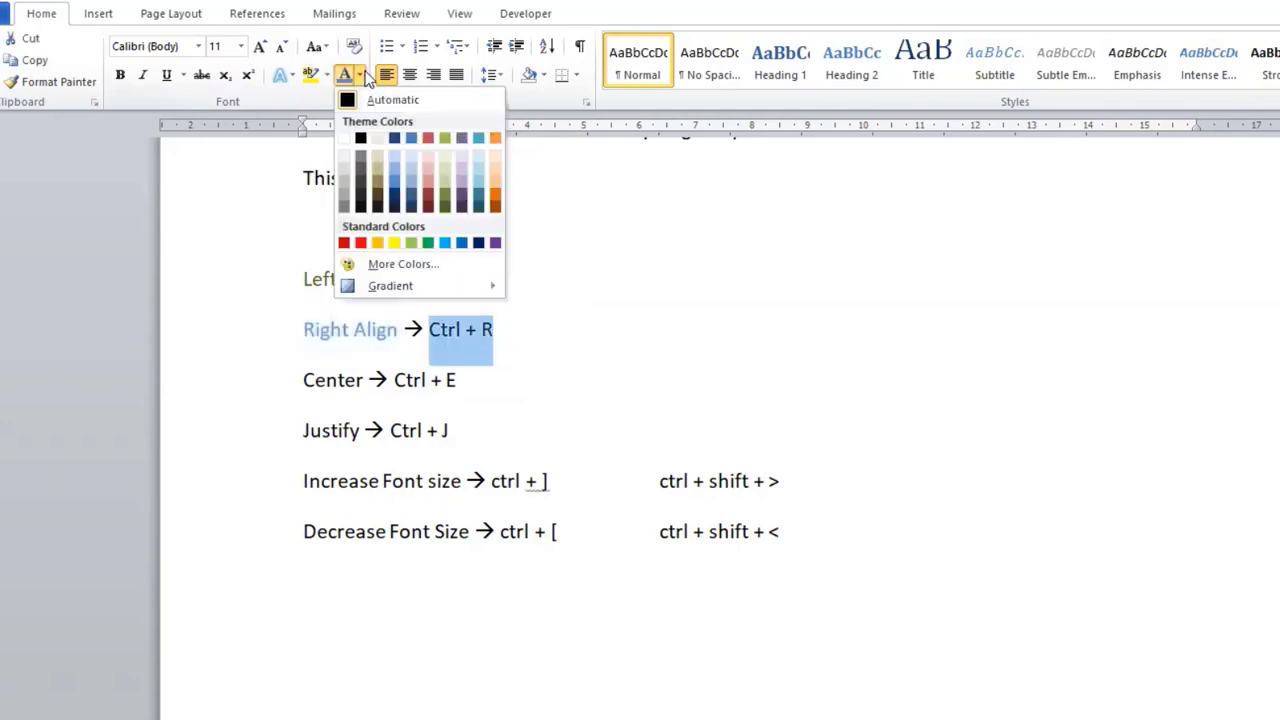
click(494, 194)
click(485, 280)
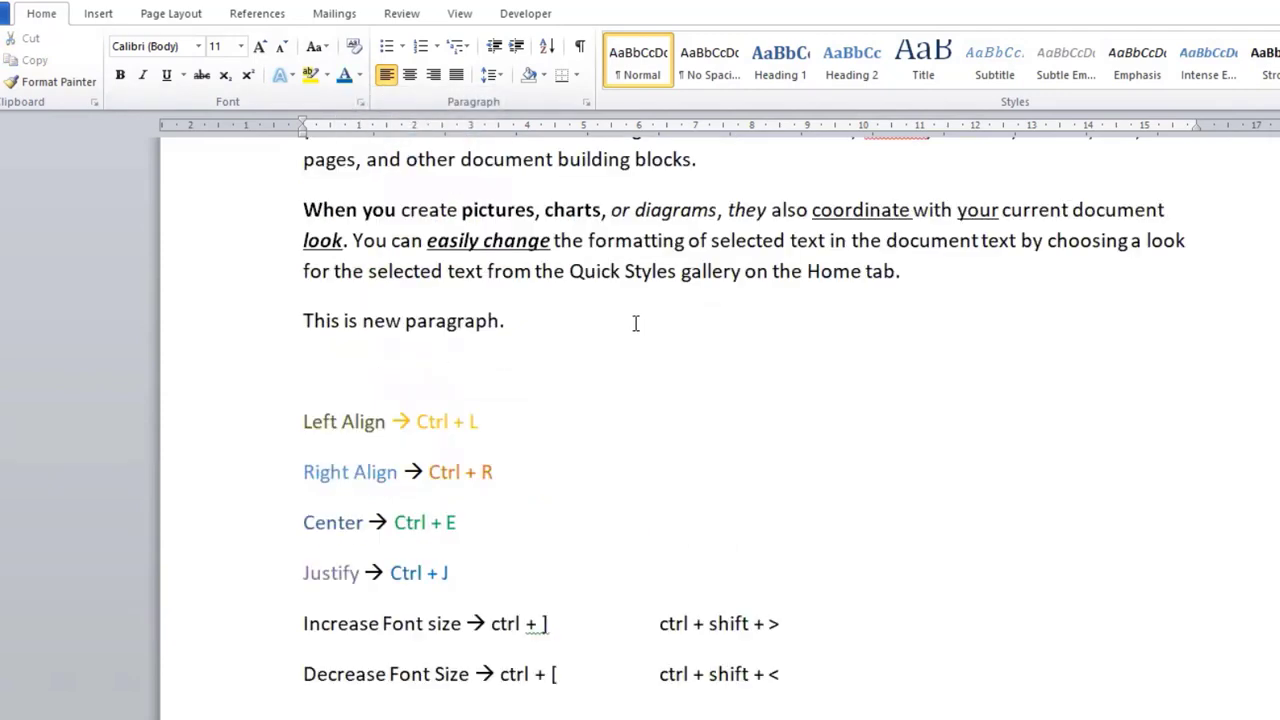
Step: Add the line "X2 + y2 + z2" below the Decrease Font Size entry, followed by a new paragraph
scroll(634, 323, down, 3)
click(558, 413)
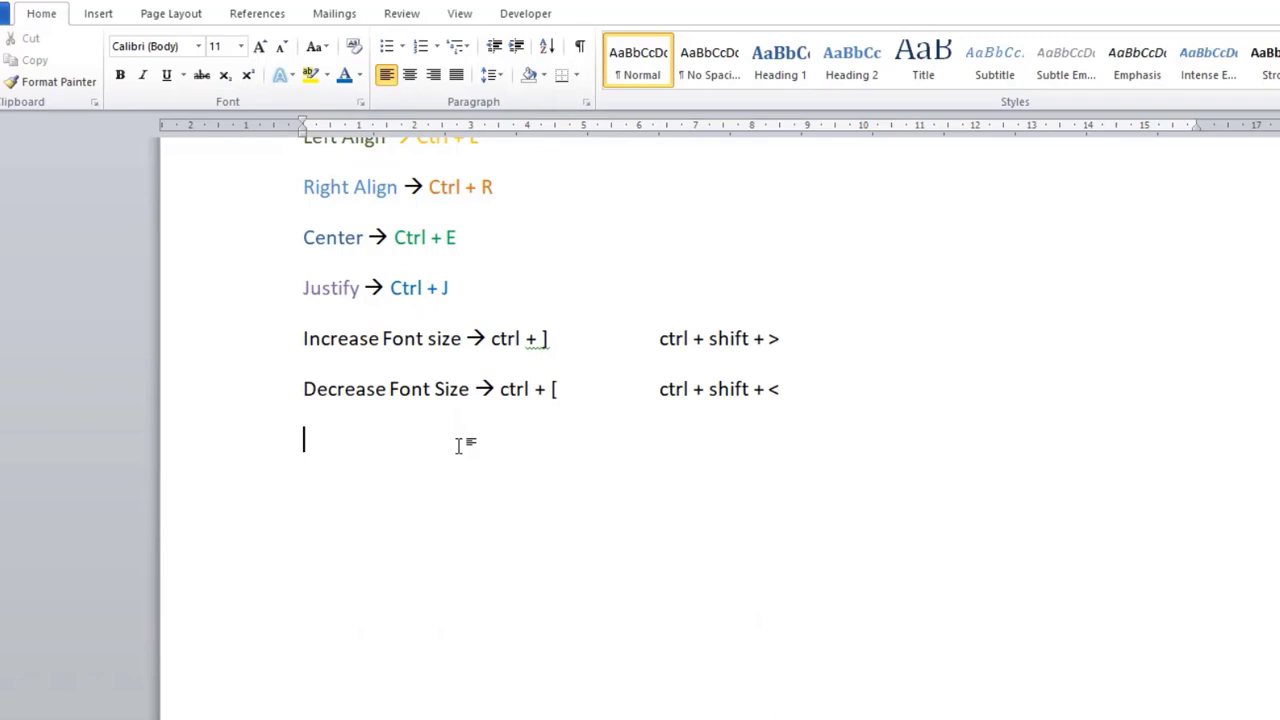
text(x2 + y2 + z2)
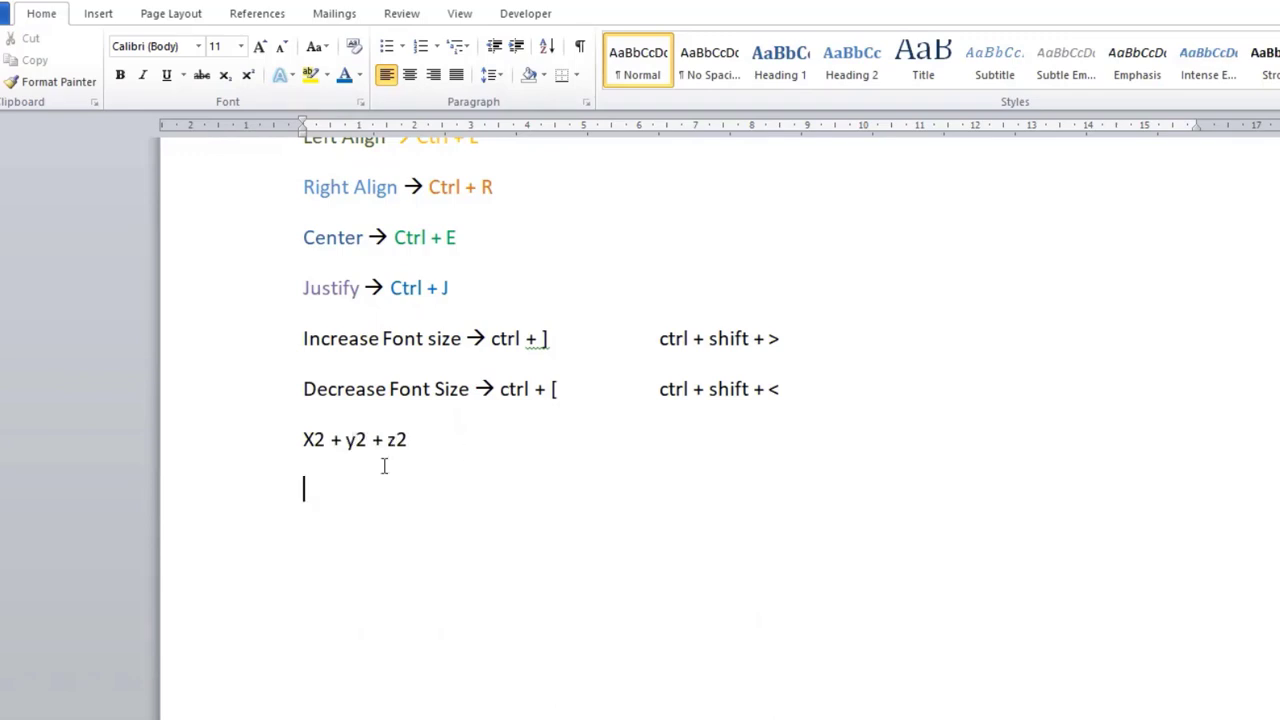
key(Return)
Step: Enter the formula line "H2So4 + O2" below "X2 + y2 + z2" and start a new paragraph
text(H2So4 + O2)
key(Return)
scroll(1051, 557, up, 2)
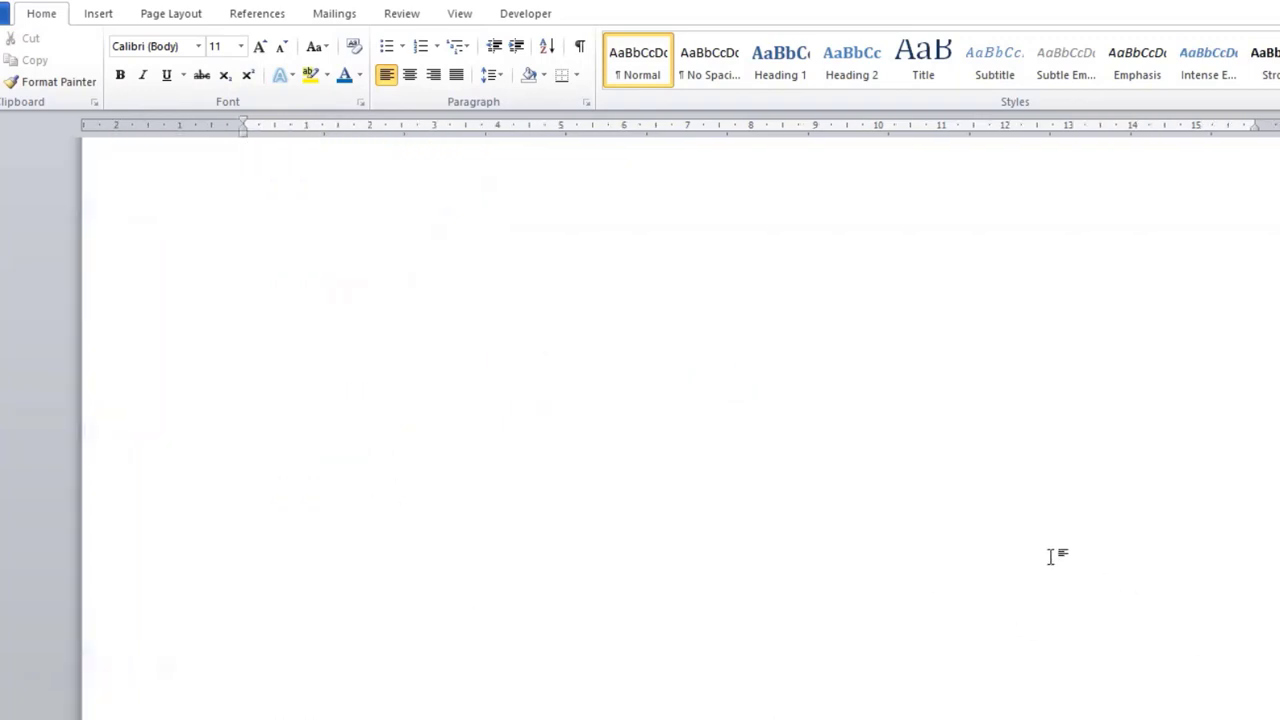
scroll(1045, 553, up, 4)
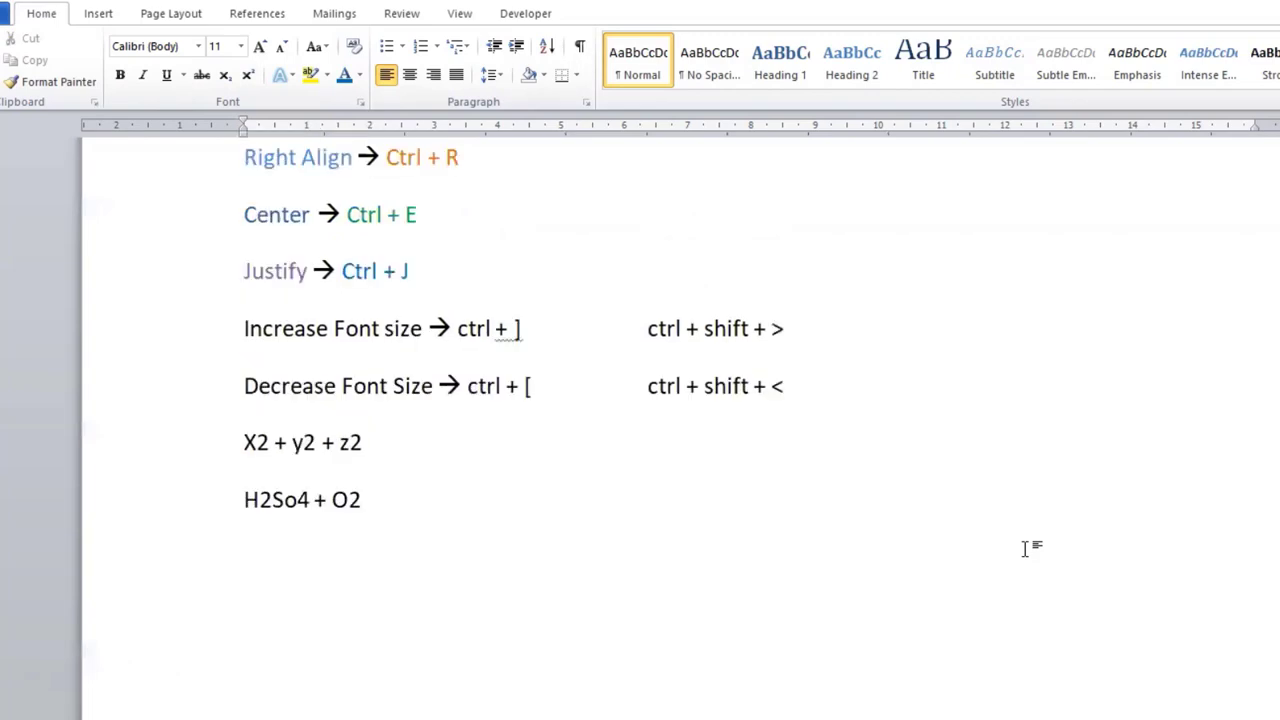
click(256, 442)
drag(256, 442, 268, 450)
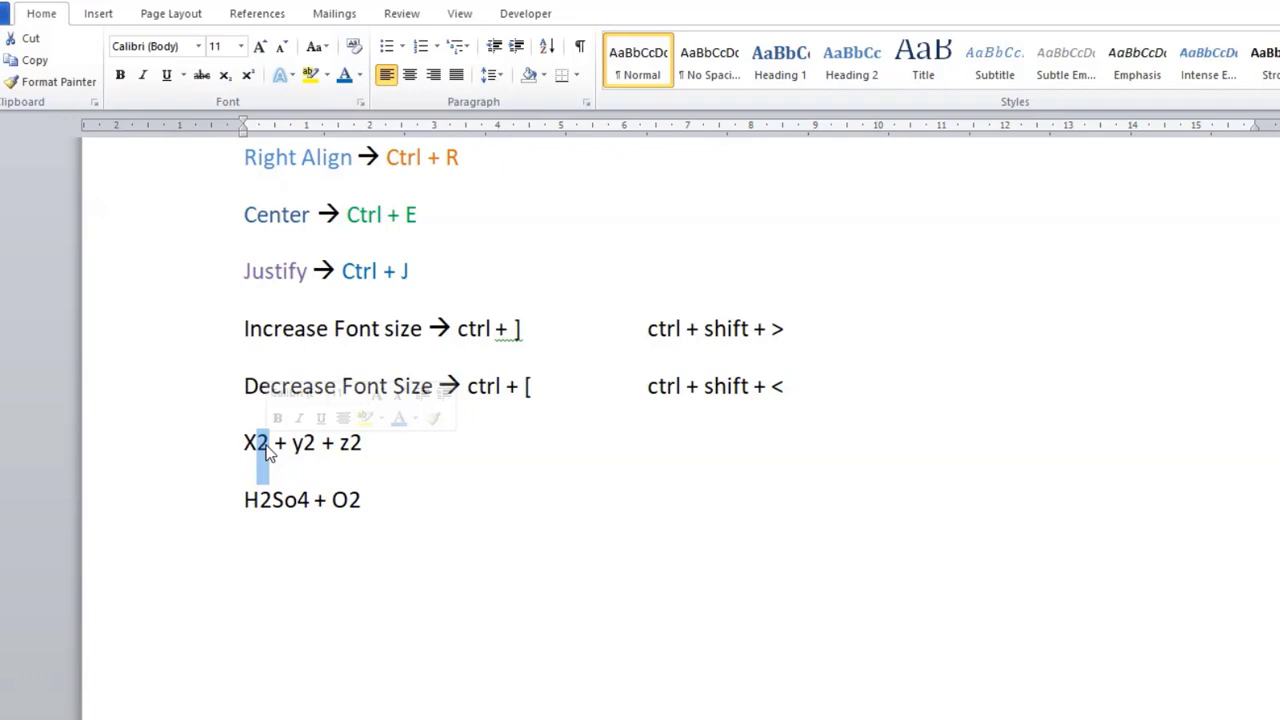
click(266, 500)
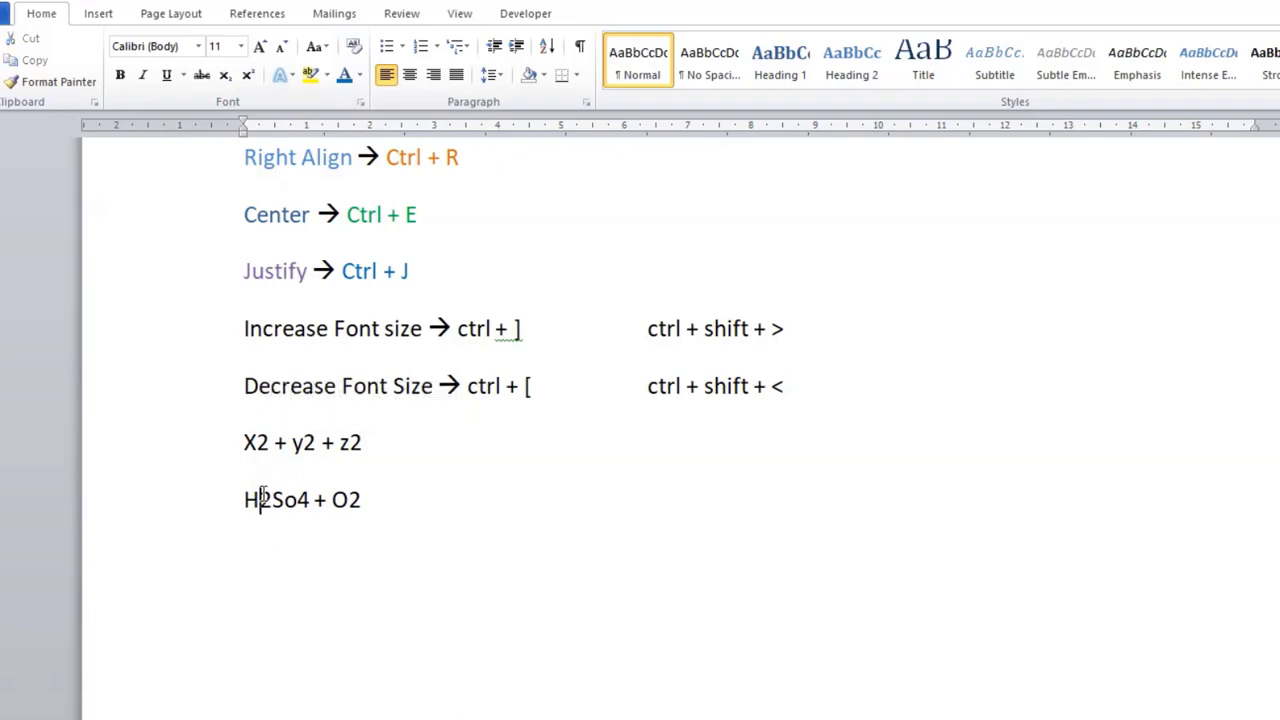
drag(260, 500, 274, 498)
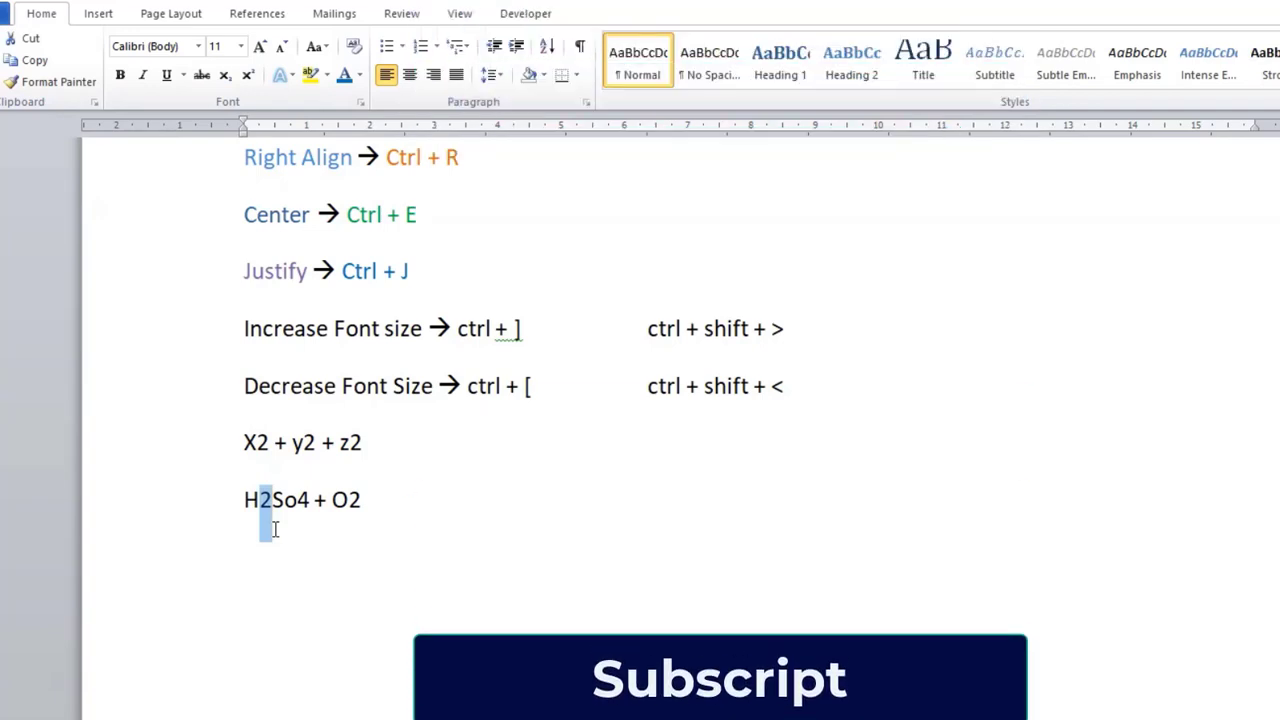
Step: Add the label "Super Script" after the "X2 + y2 + z2" line, spaced three tabs away from the expression
click(494, 449)
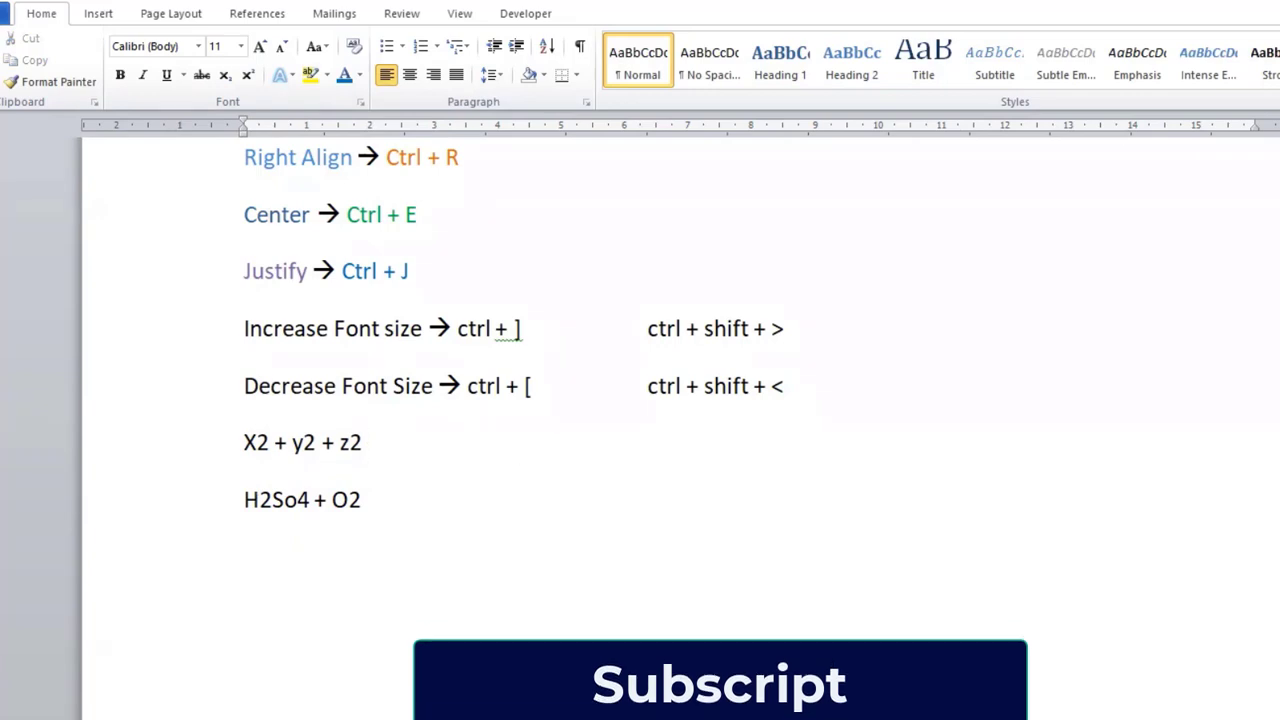
key(Tab)
key(Tab)
key(Tab)
key(Tab)
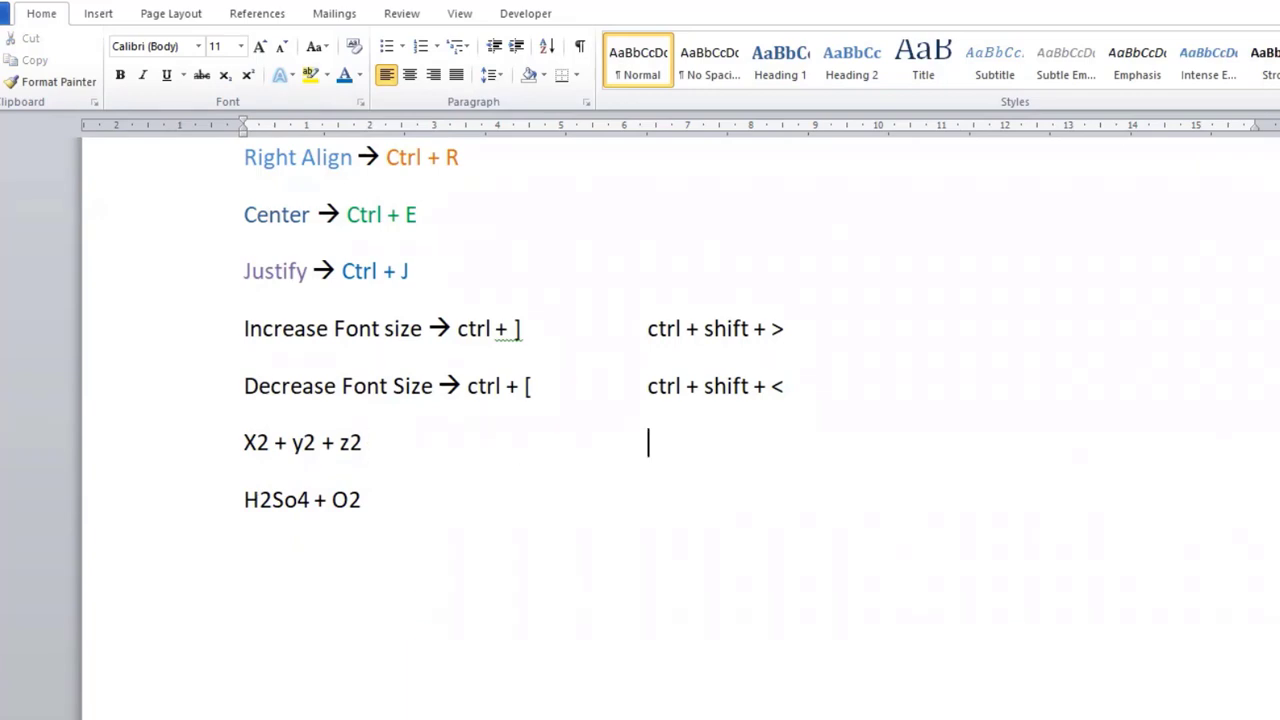
text(Super Sc)
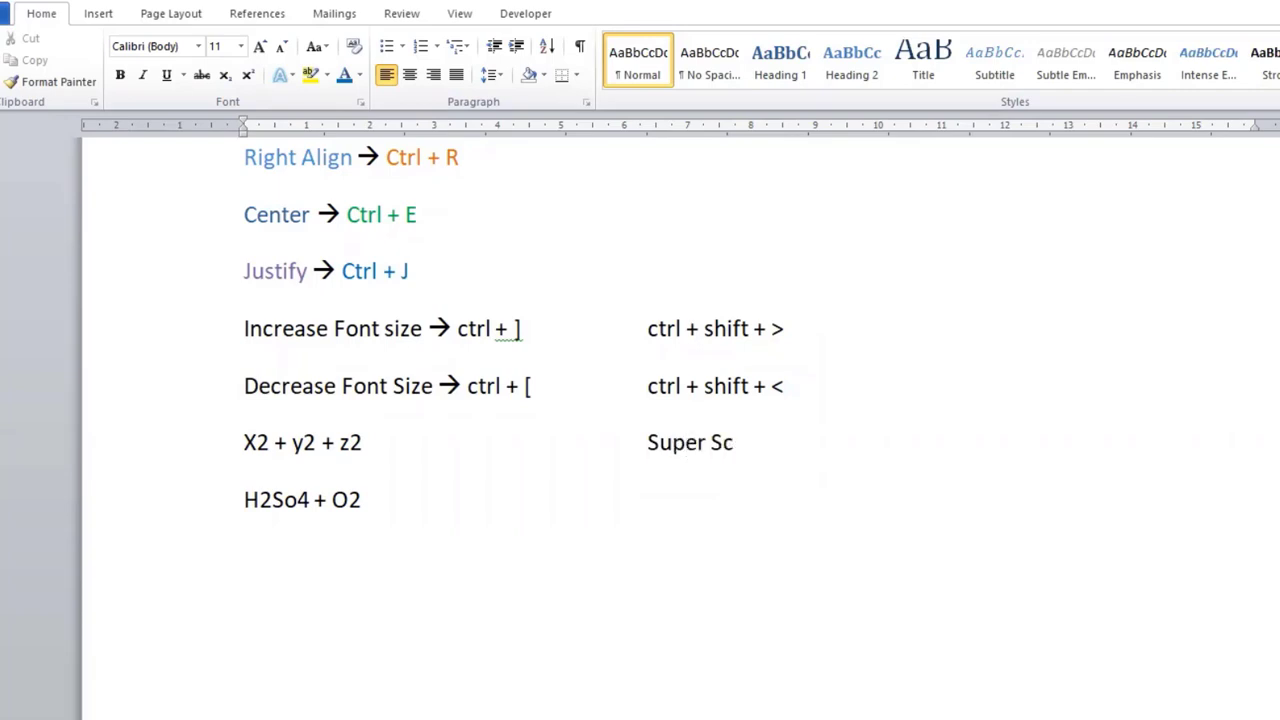
text(ript)
Step: Add the label "Sub Script" after the "H2So4 + O2" formula, spaced three tabs away from it
click(362, 500)
key(Tab)
key(Tab)
key(Tab)
key(Tab)
text(Sub S)
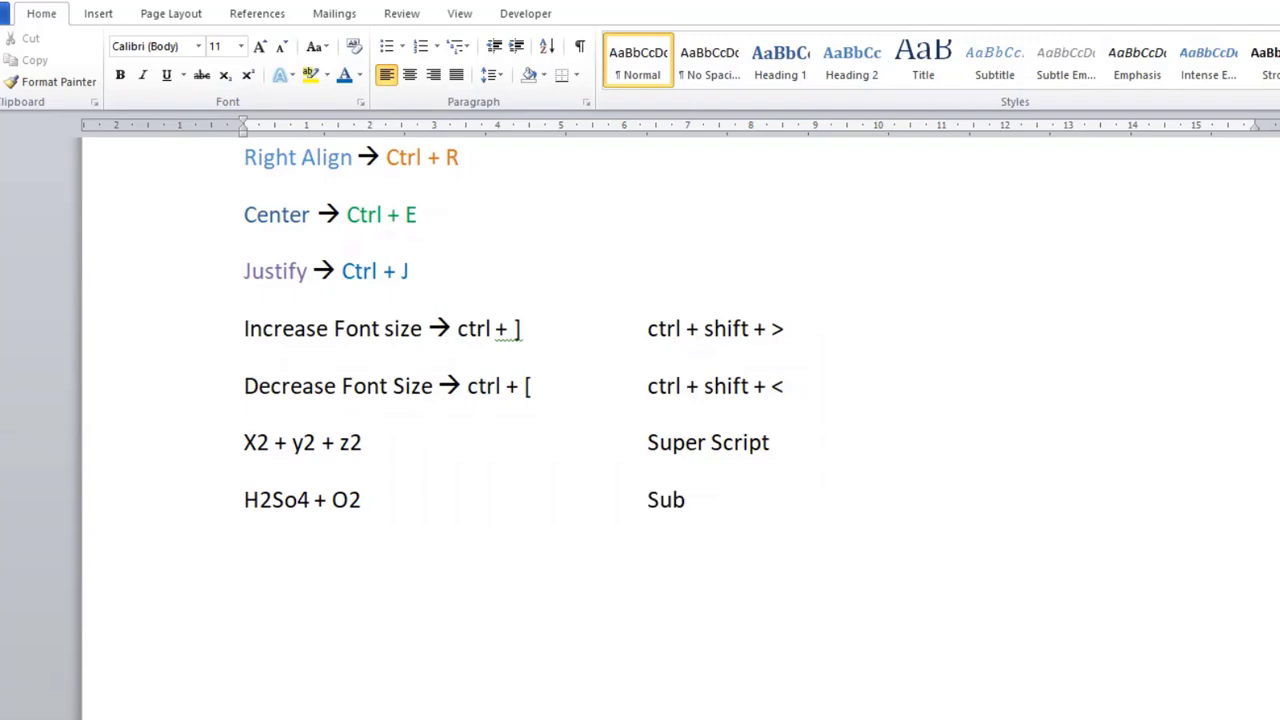
text(cript)
click(363, 528)
Step: Format the 2 after X as superscript in the "X2 + y2 + z2" line
drag(255, 443, 268, 452)
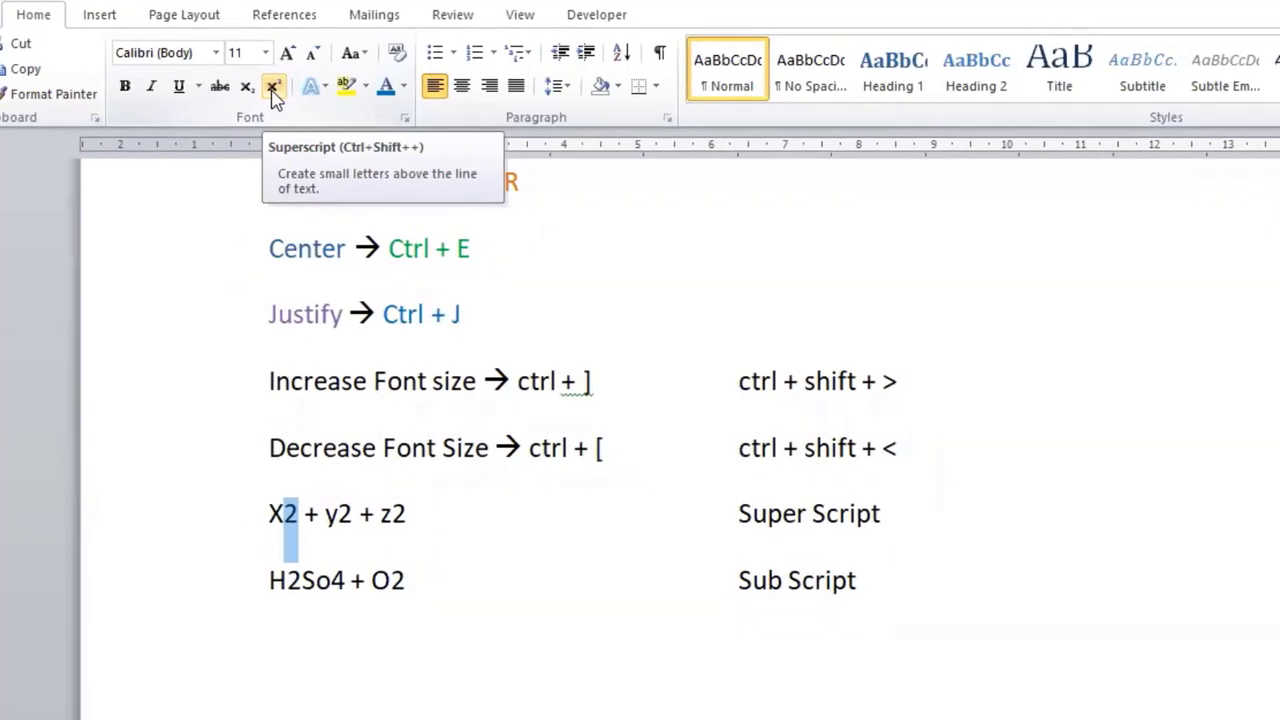
click(274, 89)
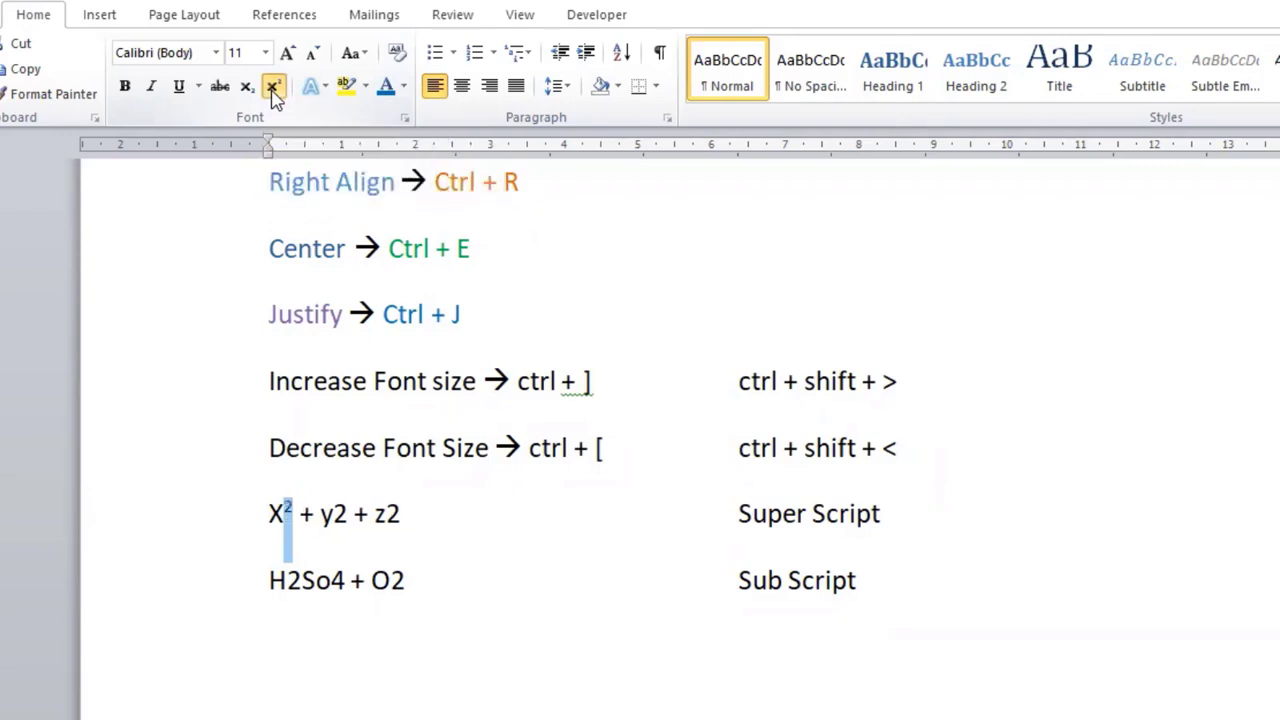
click(452, 545)
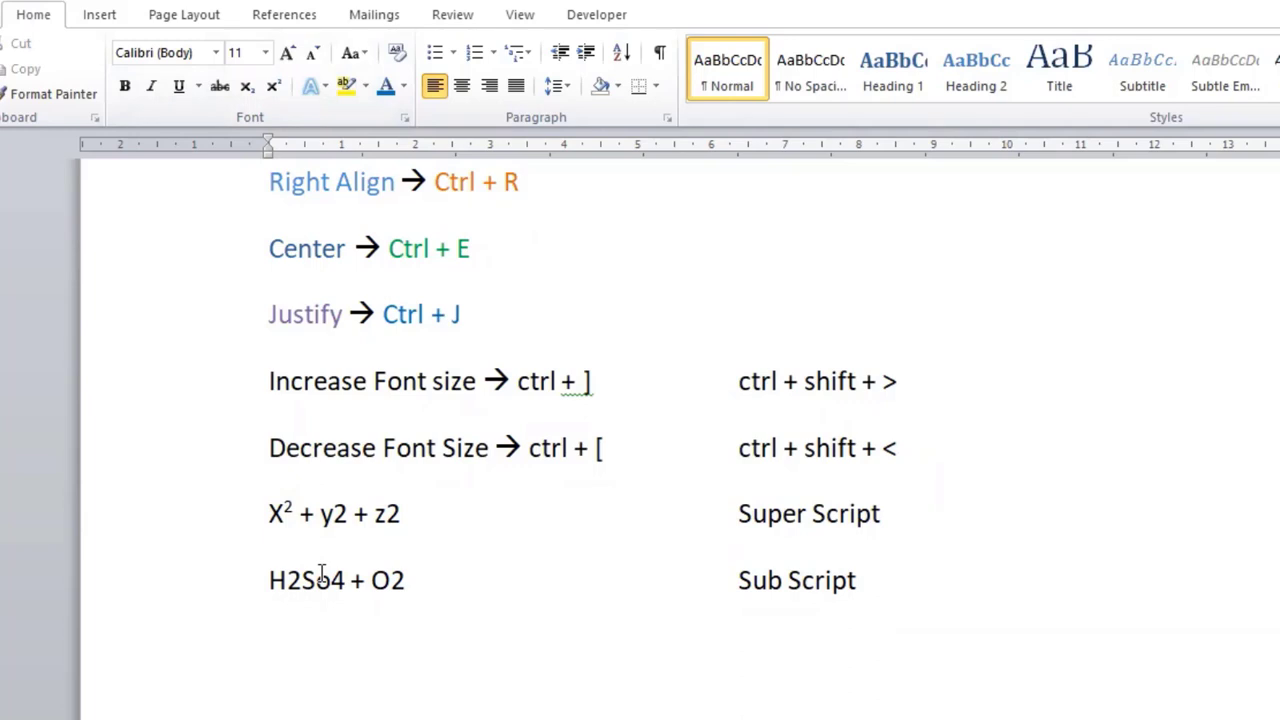
Step: Format the 2 after y and the 2 after z as superscript in the same expression
click(336, 512)
drag(336, 512, 348, 513)
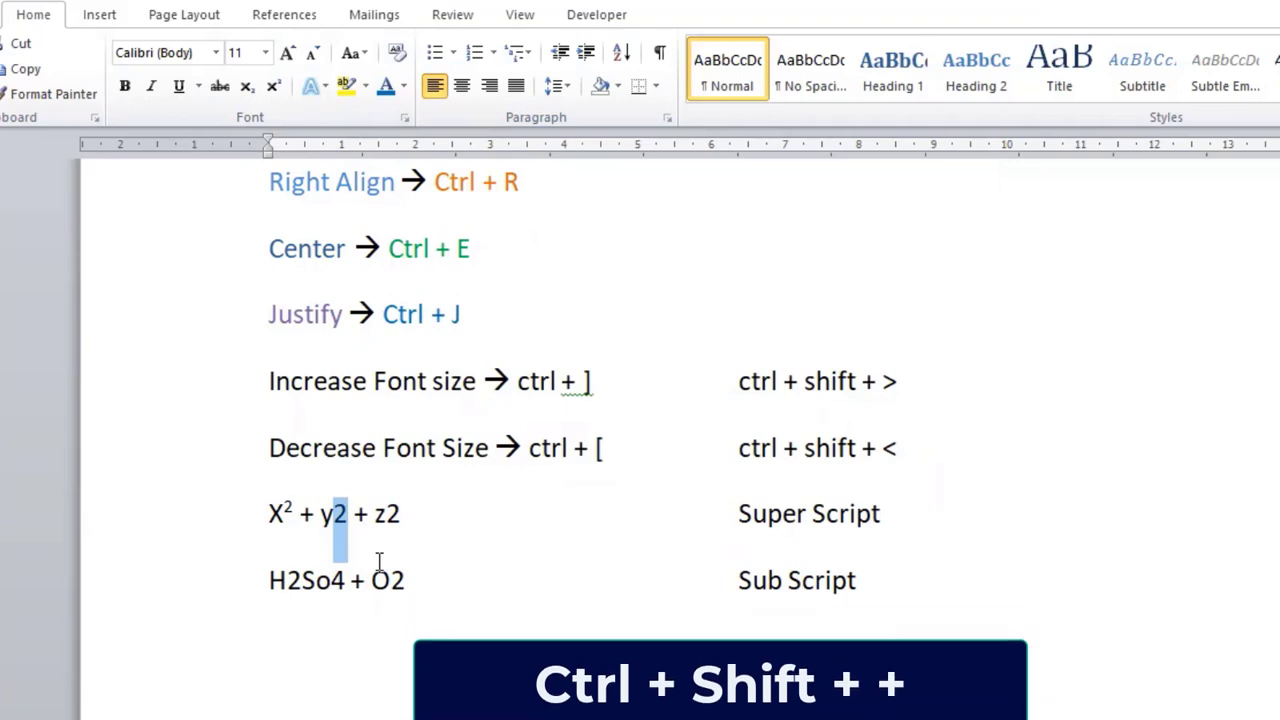
key(ctrl+shift+plus)
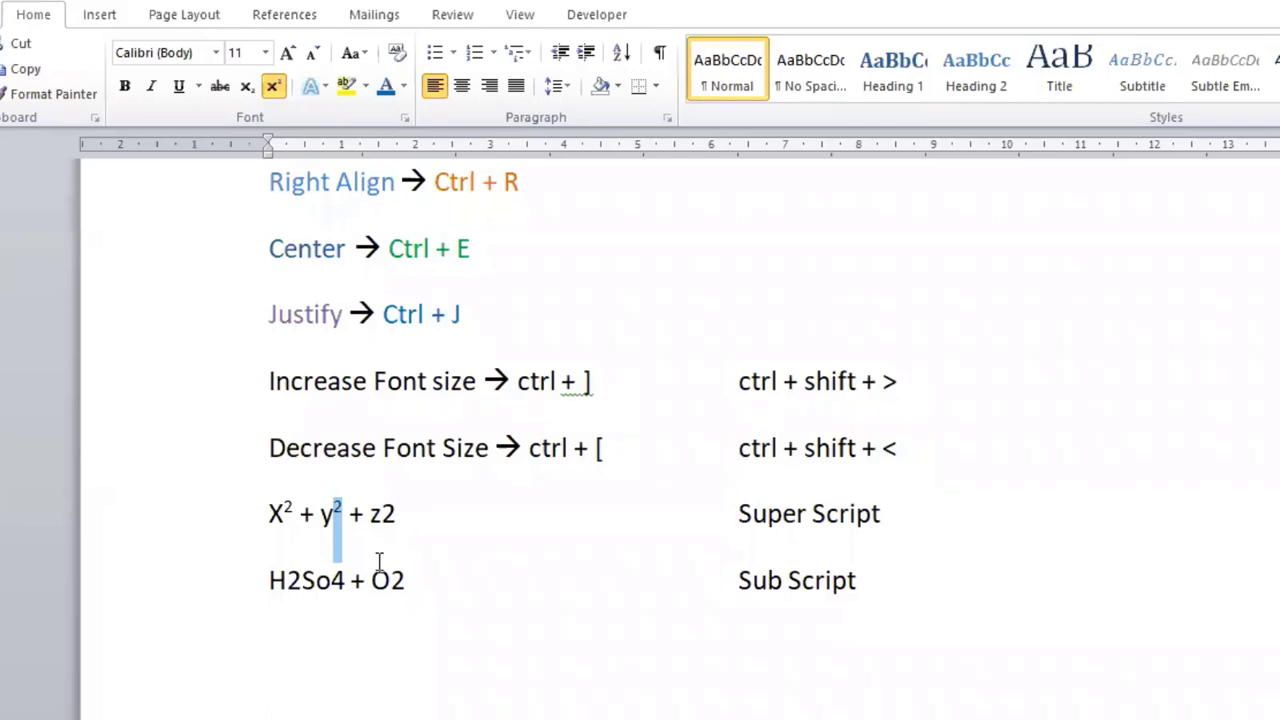
key(Right)
key(Right)
key(Right)
key(Right)
key(Right)
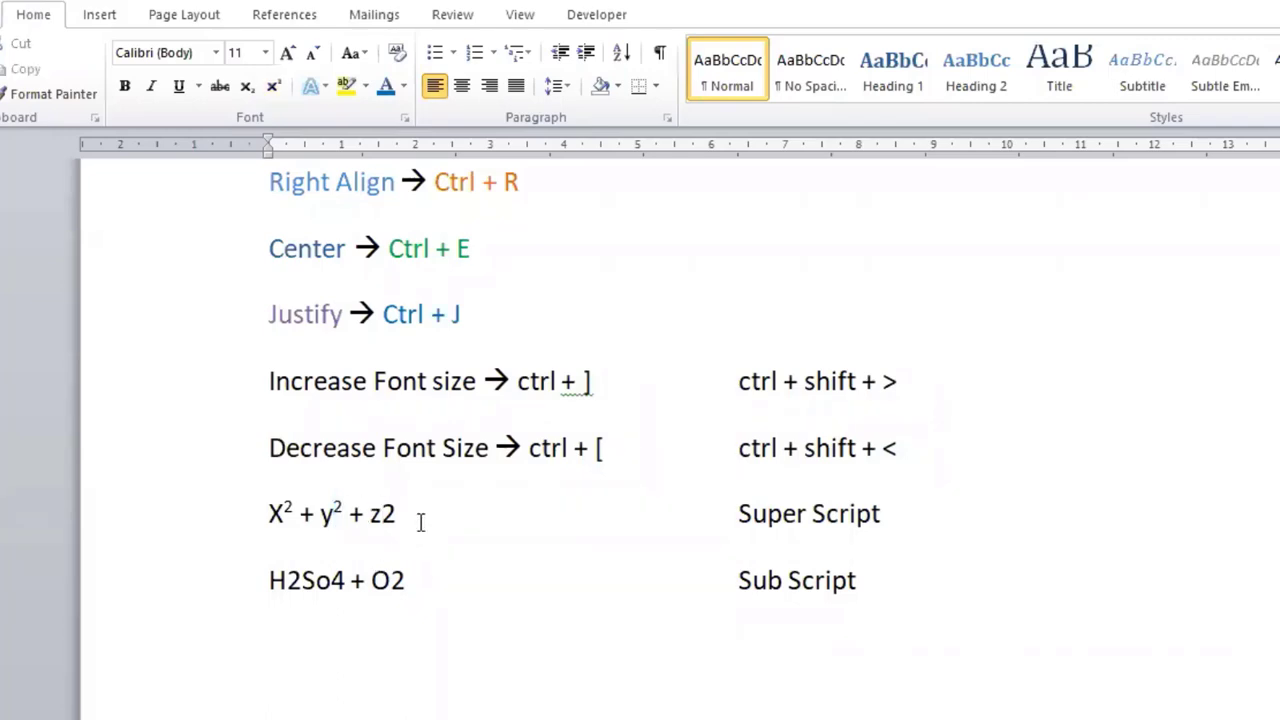
drag(383, 515, 408, 516)
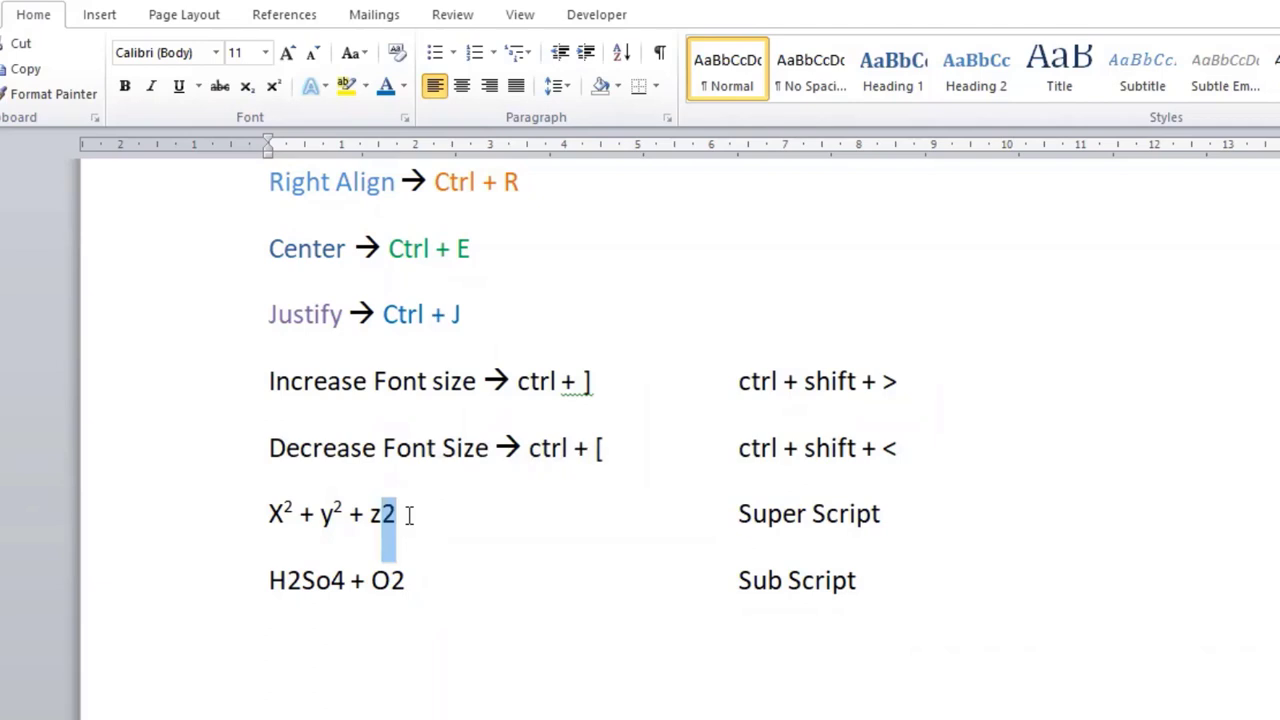
key(ctrl+shift+equal)
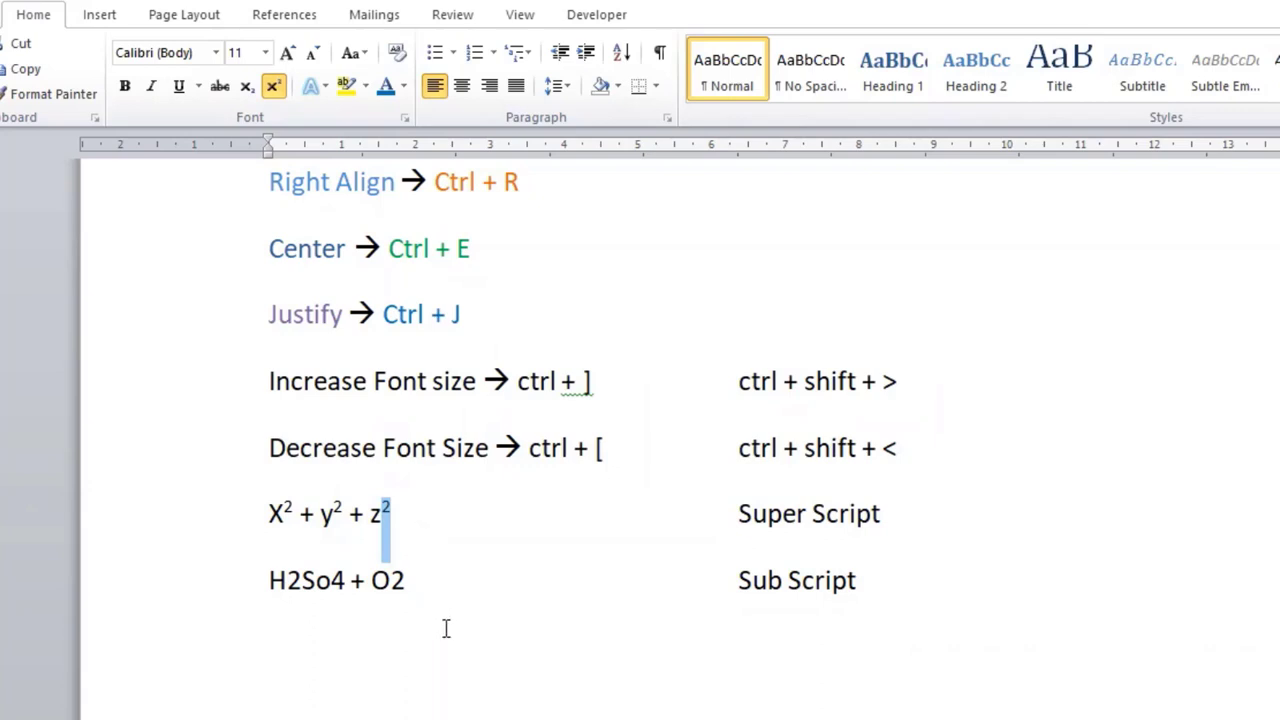
Step: Format the 2 after H as subscript in the "H2So4 + O2" formula
click(271, 624)
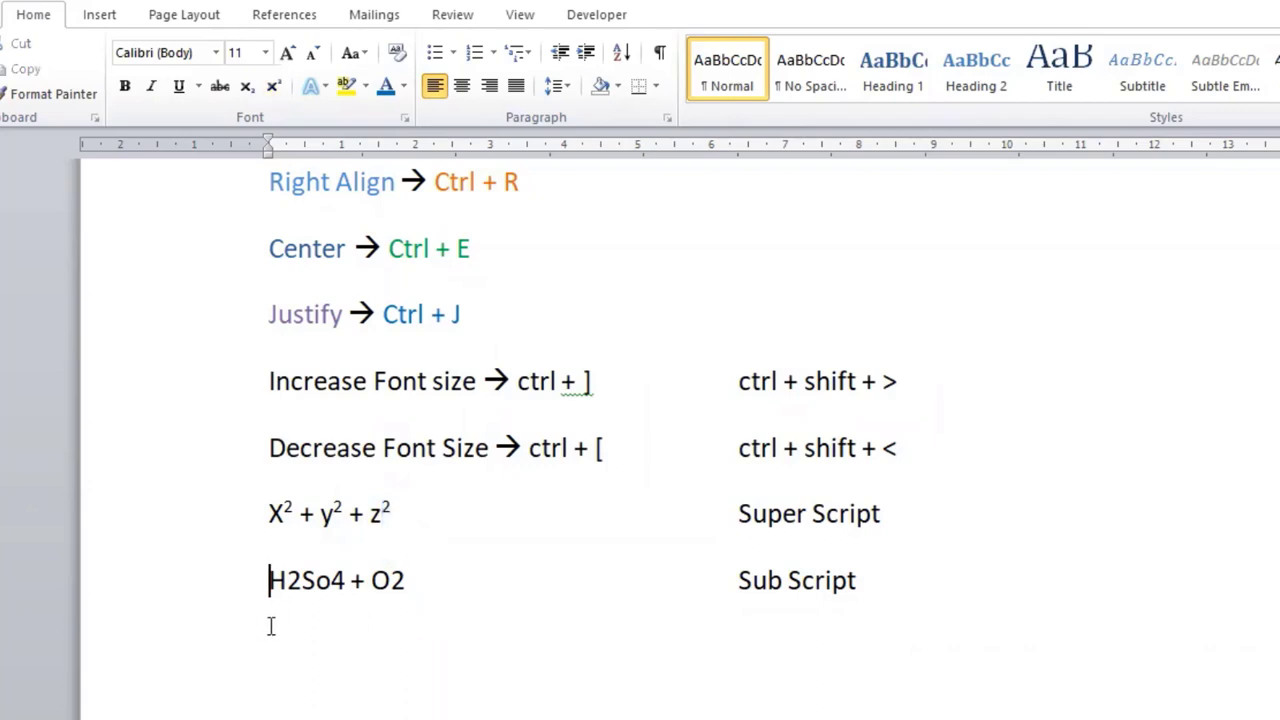
drag(286, 585, 302, 605)
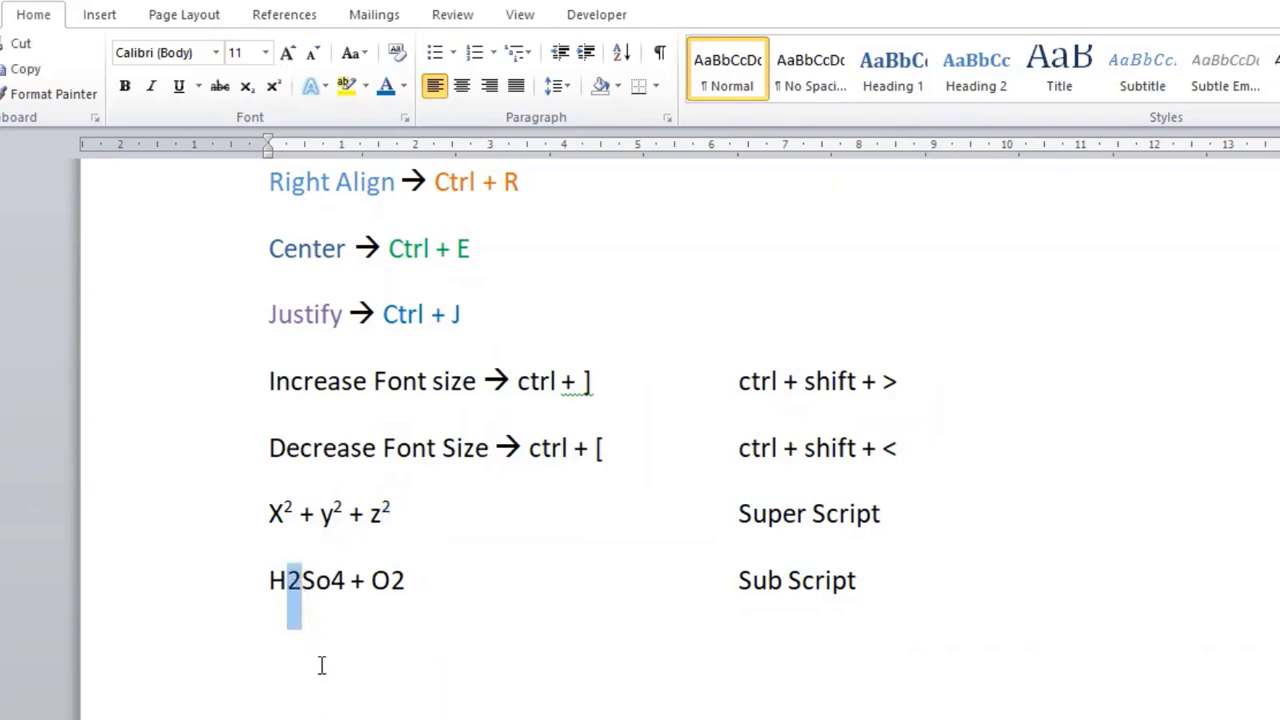
click(250, 88)
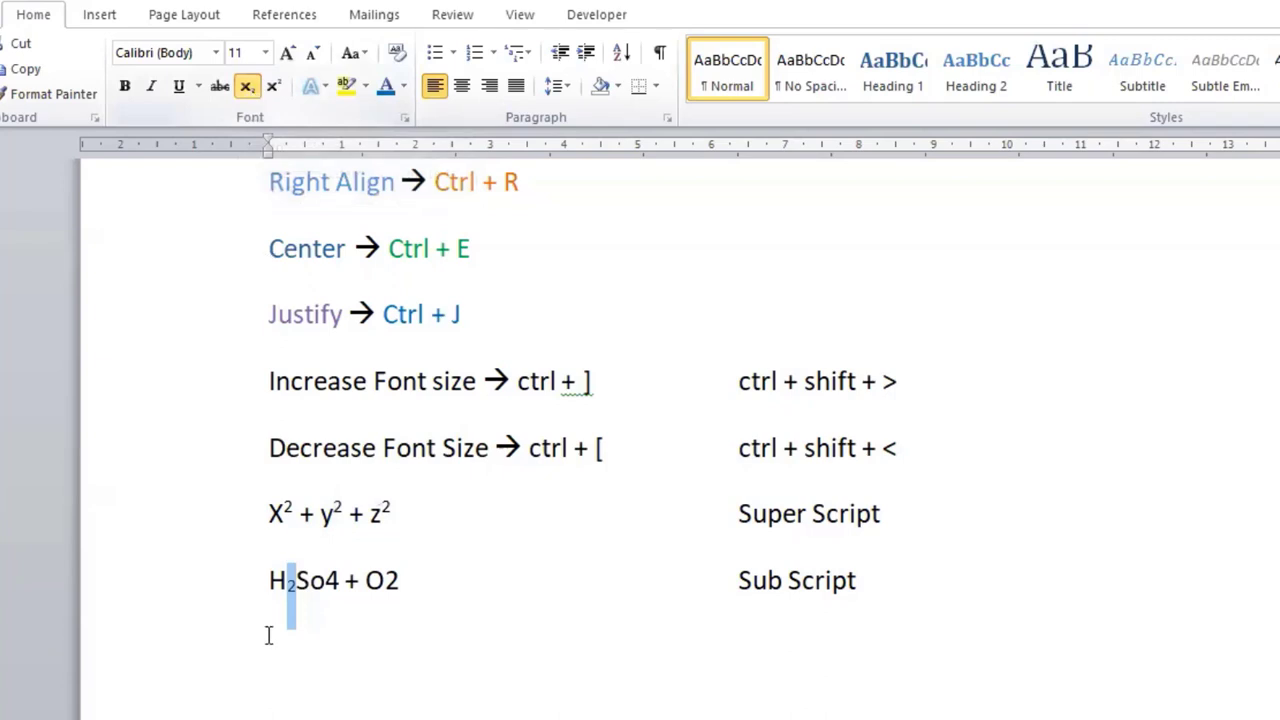
click(303, 652)
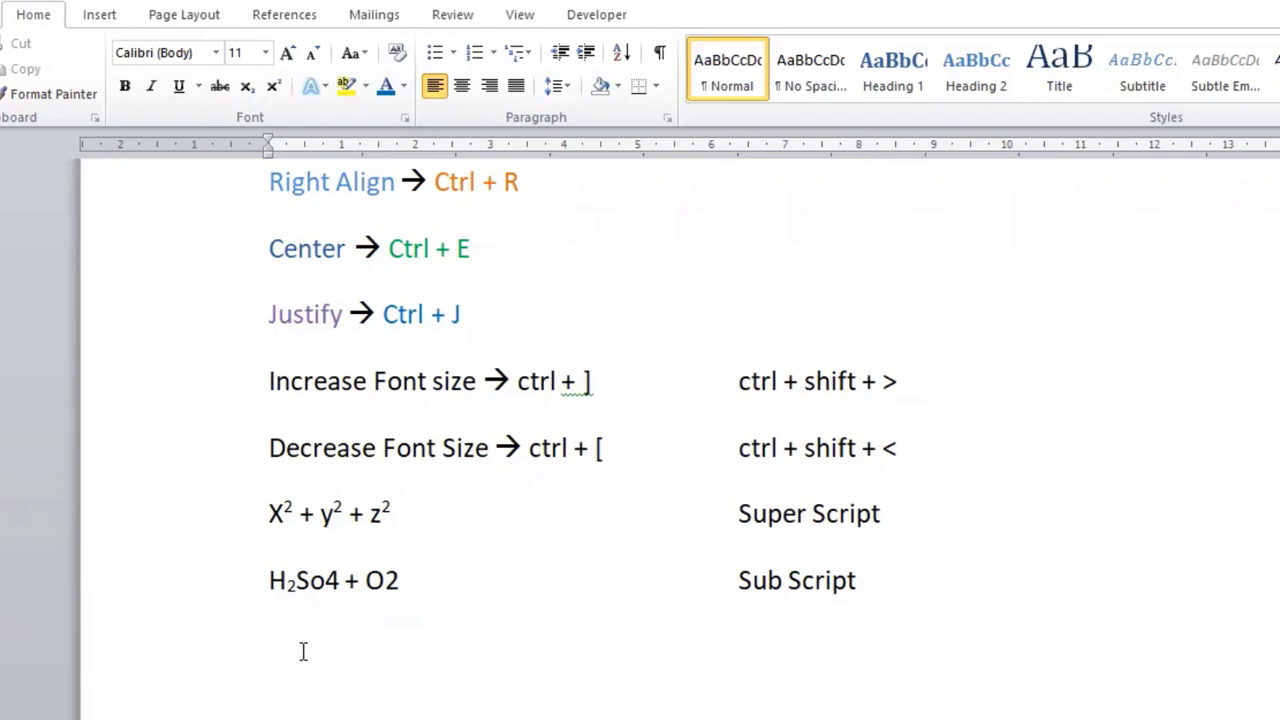
Step: Format the 4 after "So" and the 2 after "O" as subscript in the chemical formula
click(329, 580)
key(shift+Right)
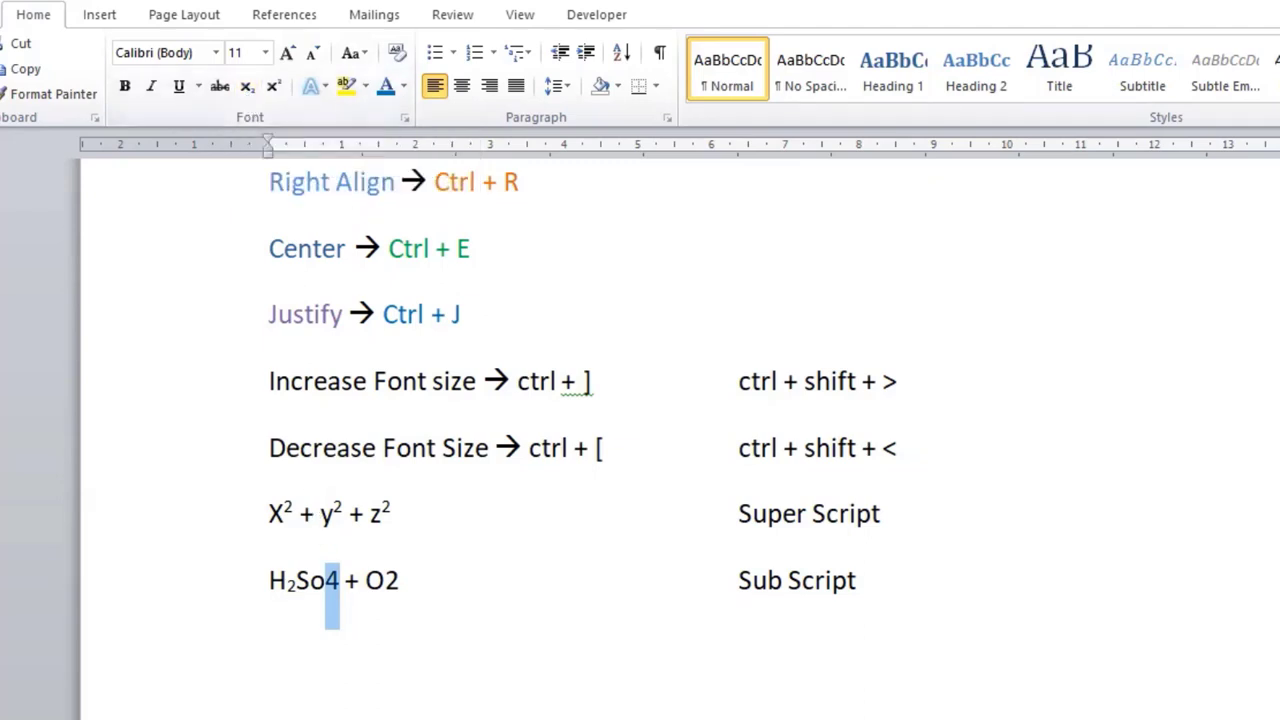
key(ctrl+equal)
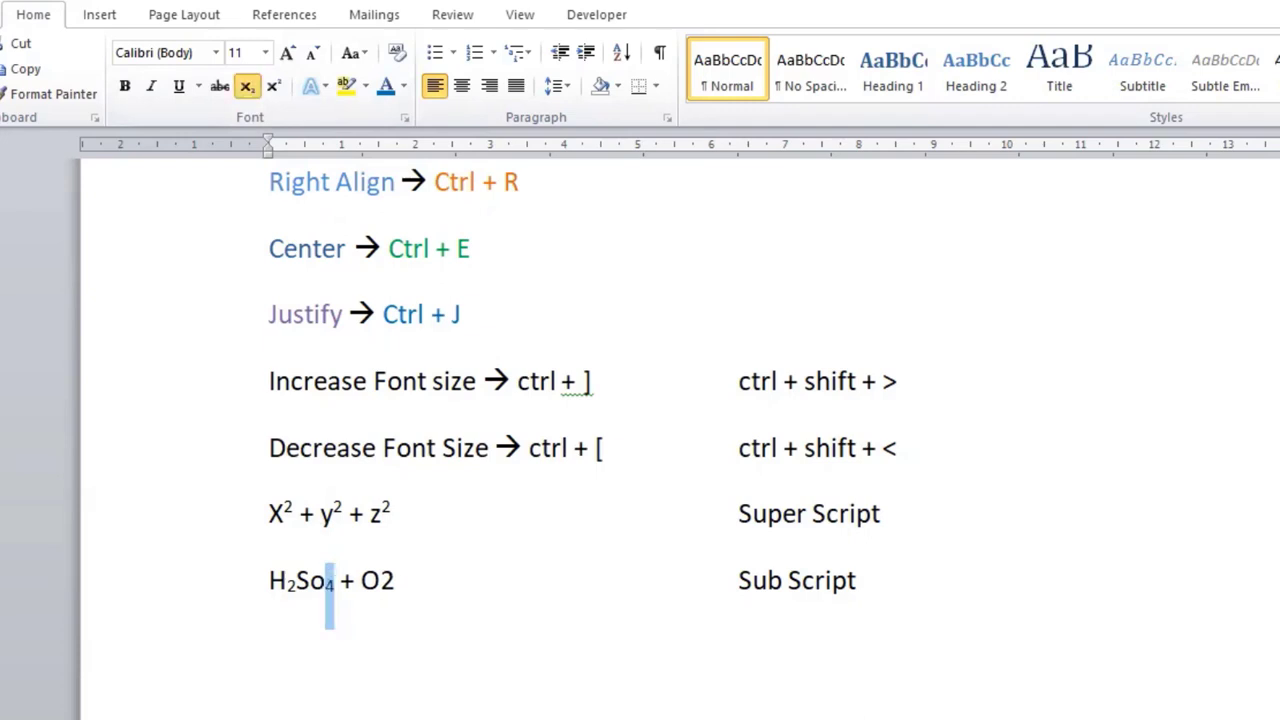
click(386, 580)
drag(395, 578, 403, 578)
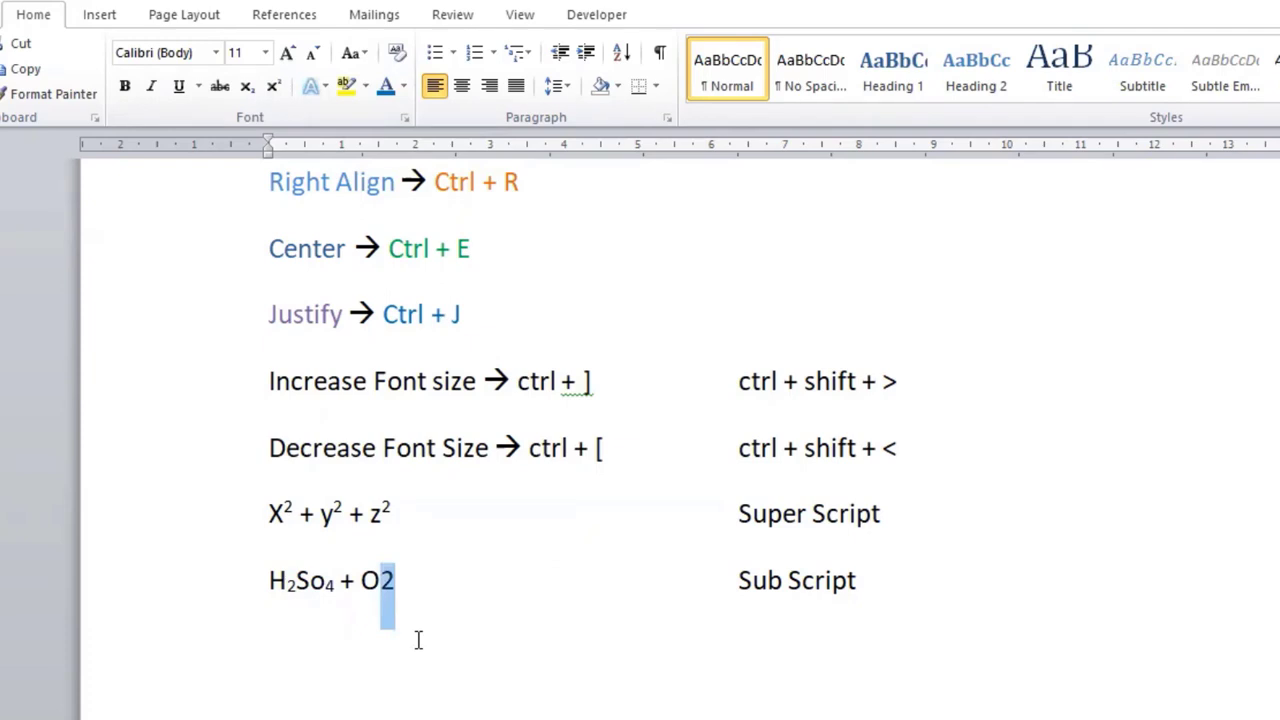
key(ctrl+equal)
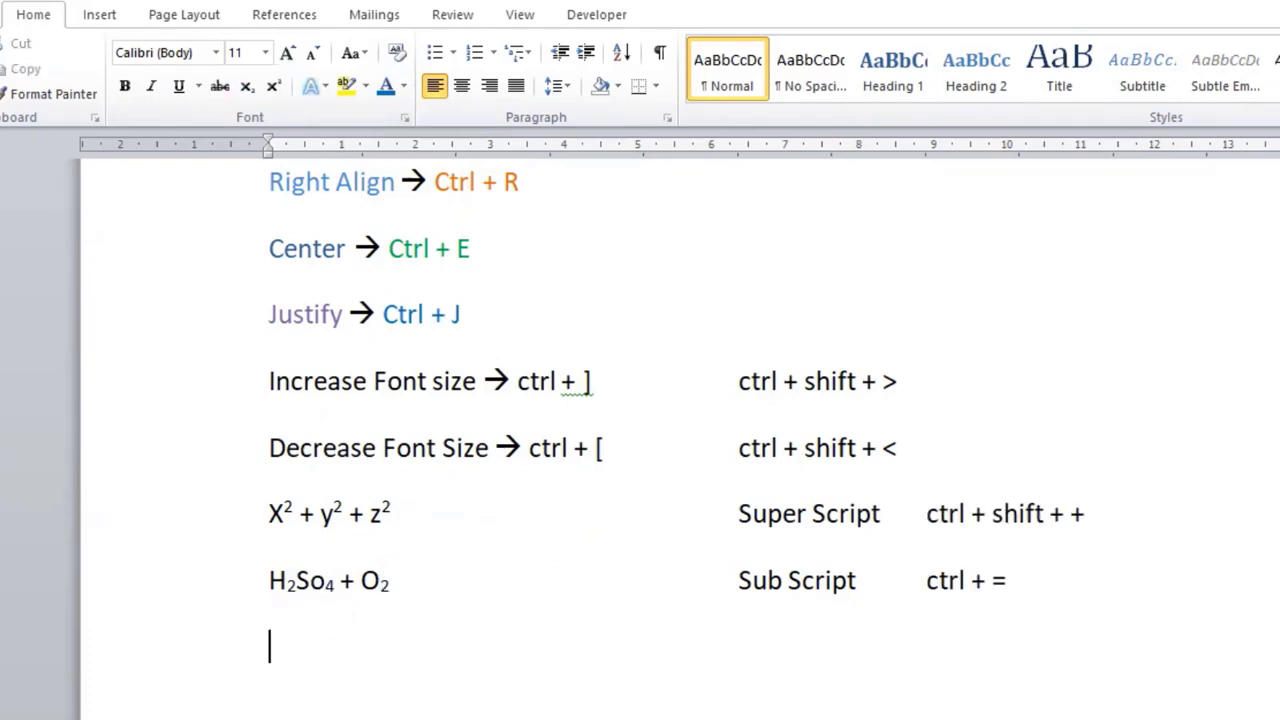
Step: Insert the picture file FIT from the logos folder on New Volume (D:) into the empty paragraph below the chemical formula
scroll(560, 714, down, 2)
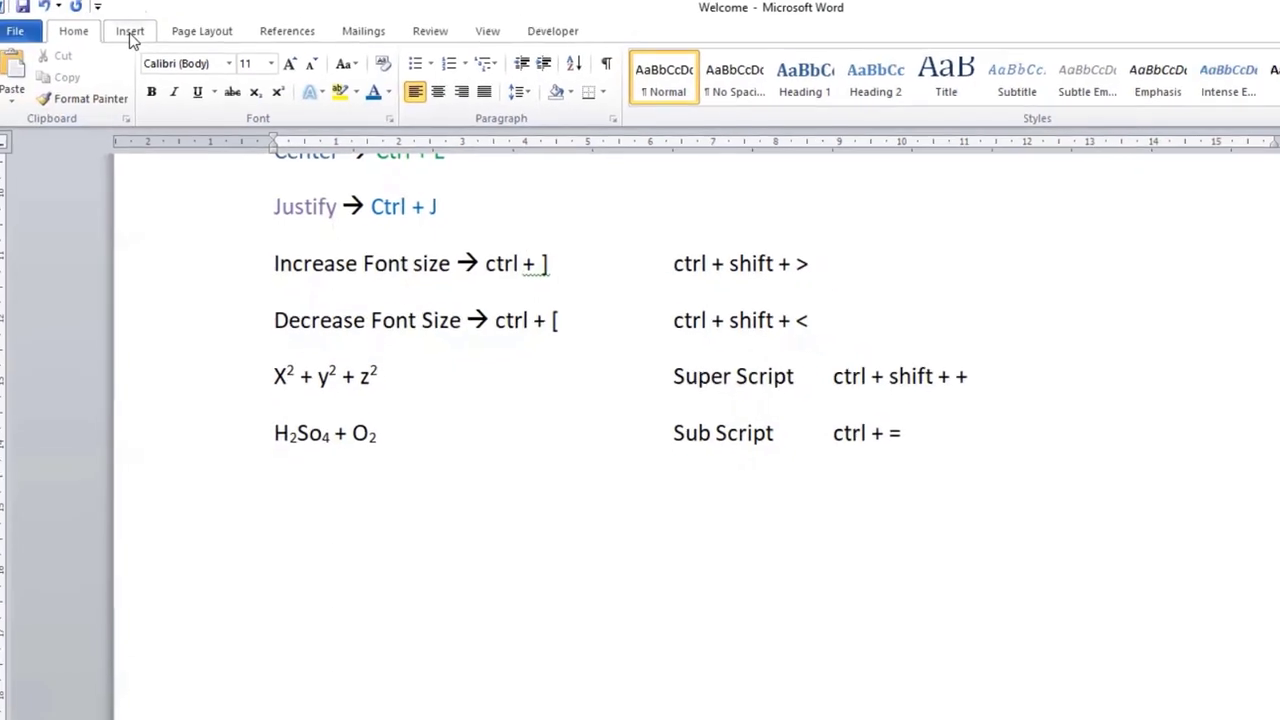
click(137, 37)
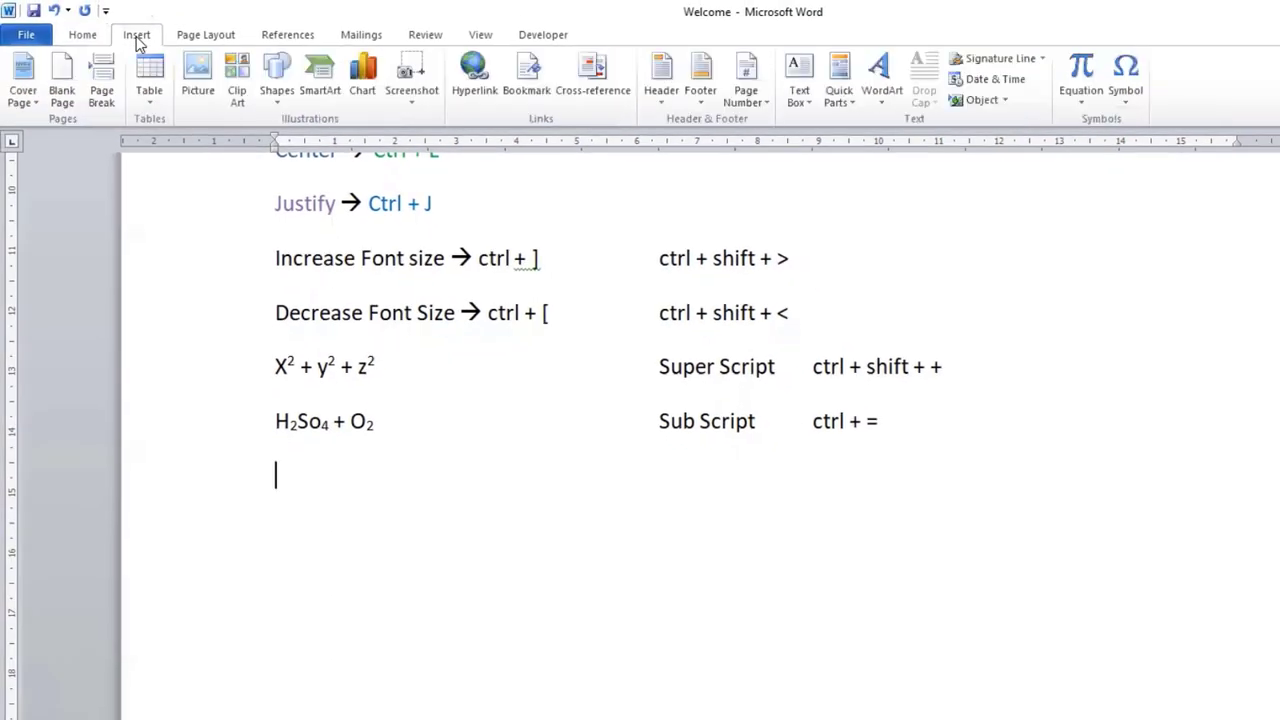
click(198, 98)
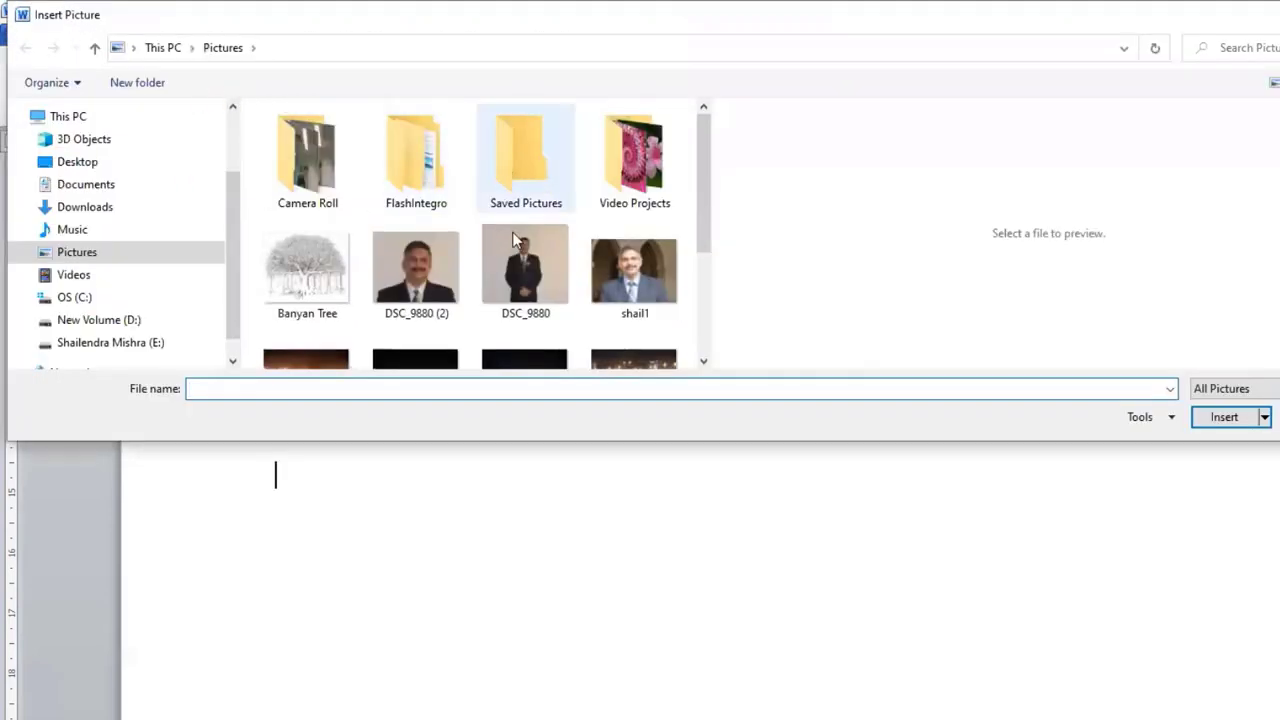
mouse_move(703, 191)
mouse_down()
mouse_move(704, 313)
mouse_move(705, 114)
mouse_move(706, 300)
mouse_move(703, 168)
mouse_up()
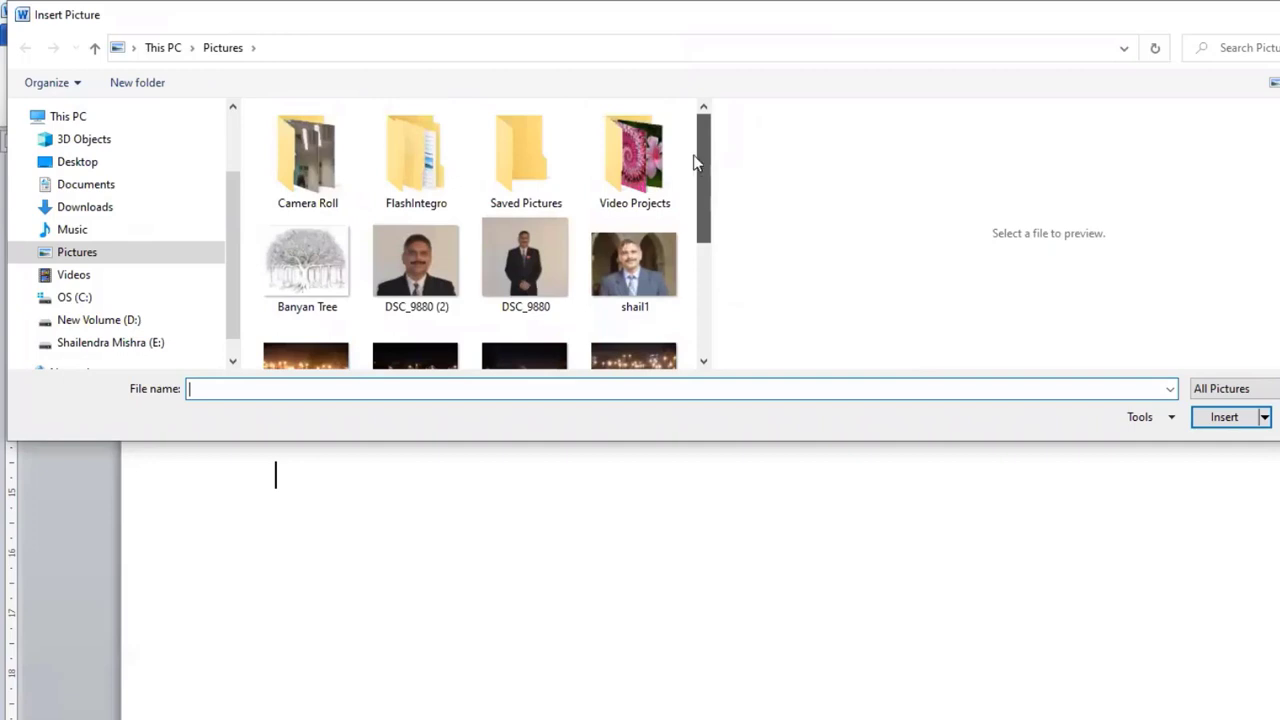
click(120, 322)
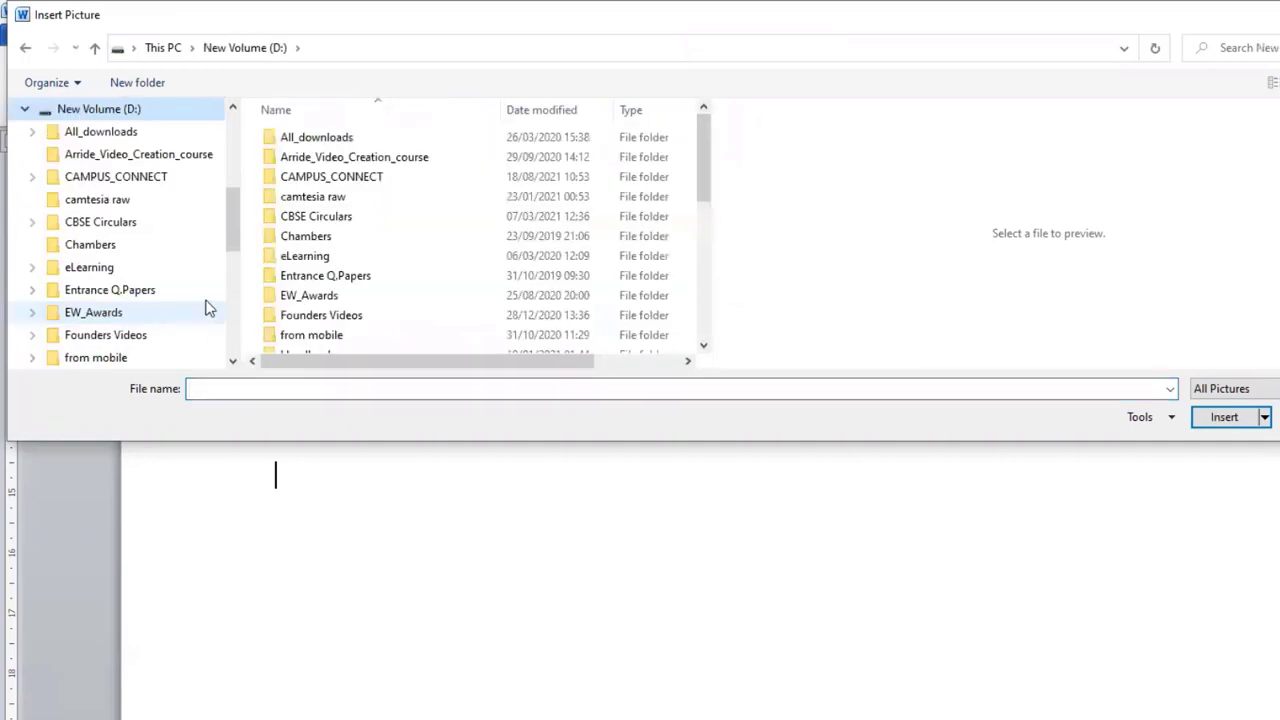
scroll(190, 296, down, 2)
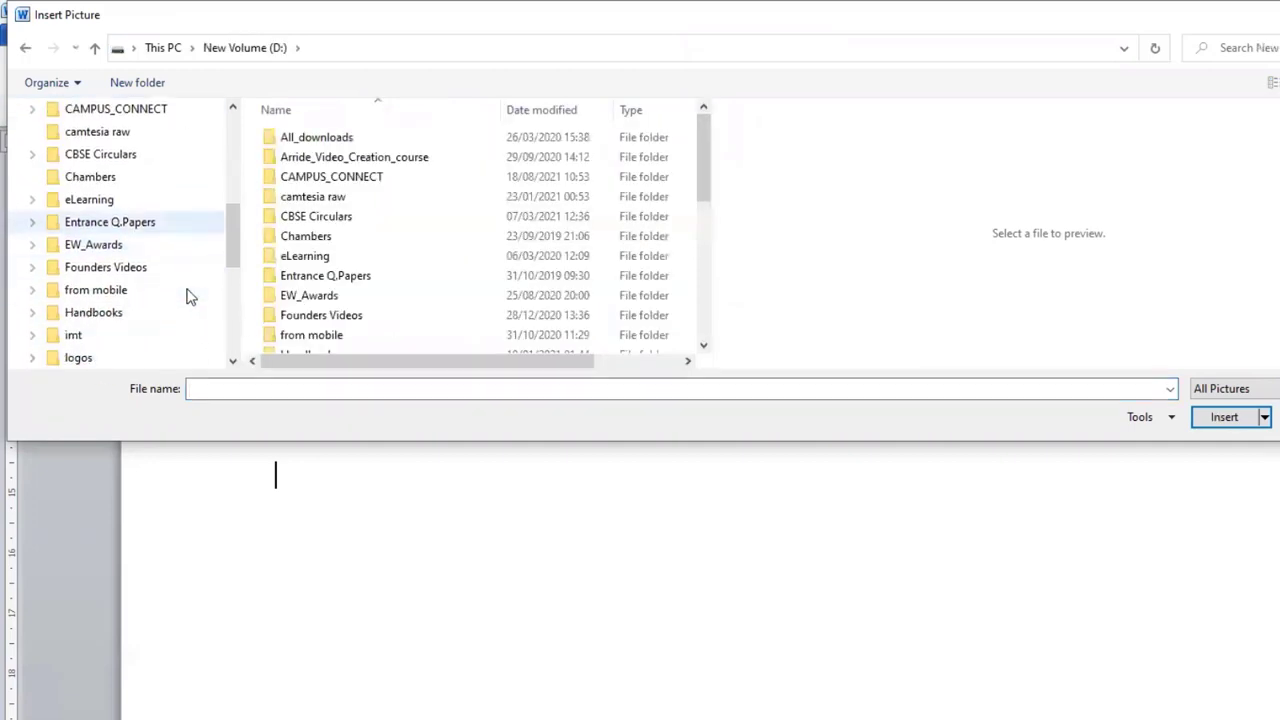
click(84, 336)
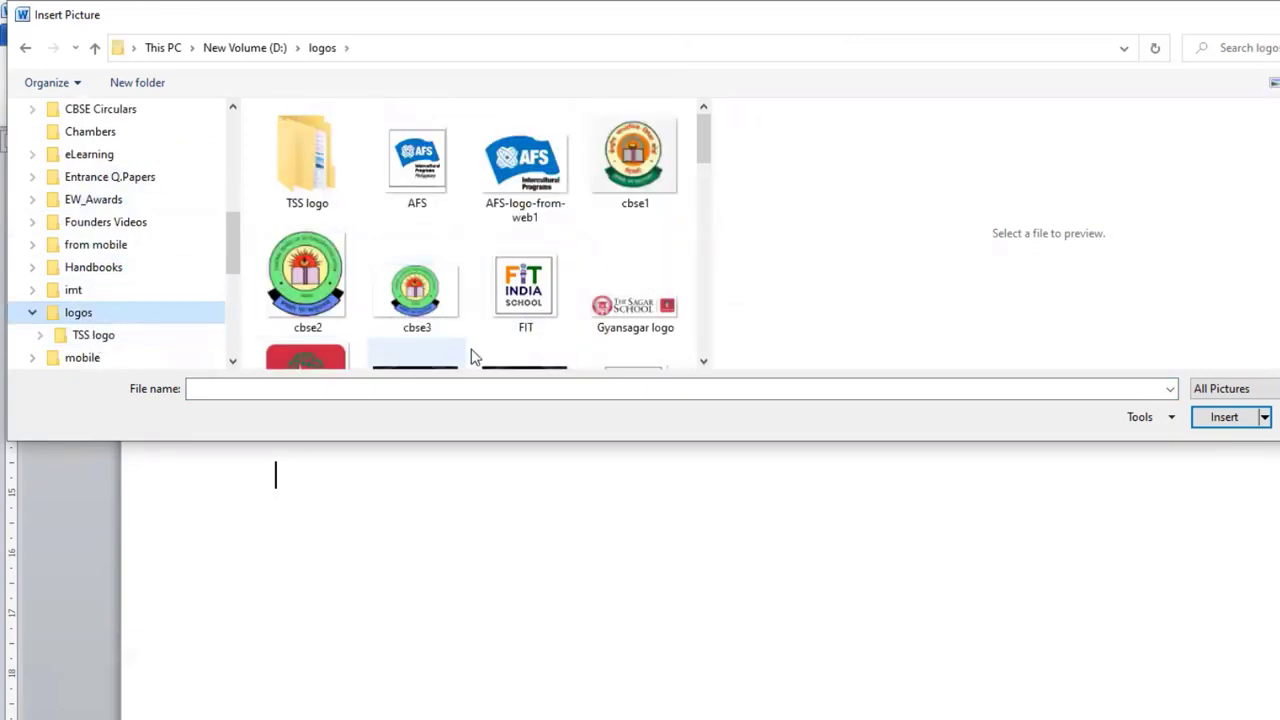
click(520, 297)
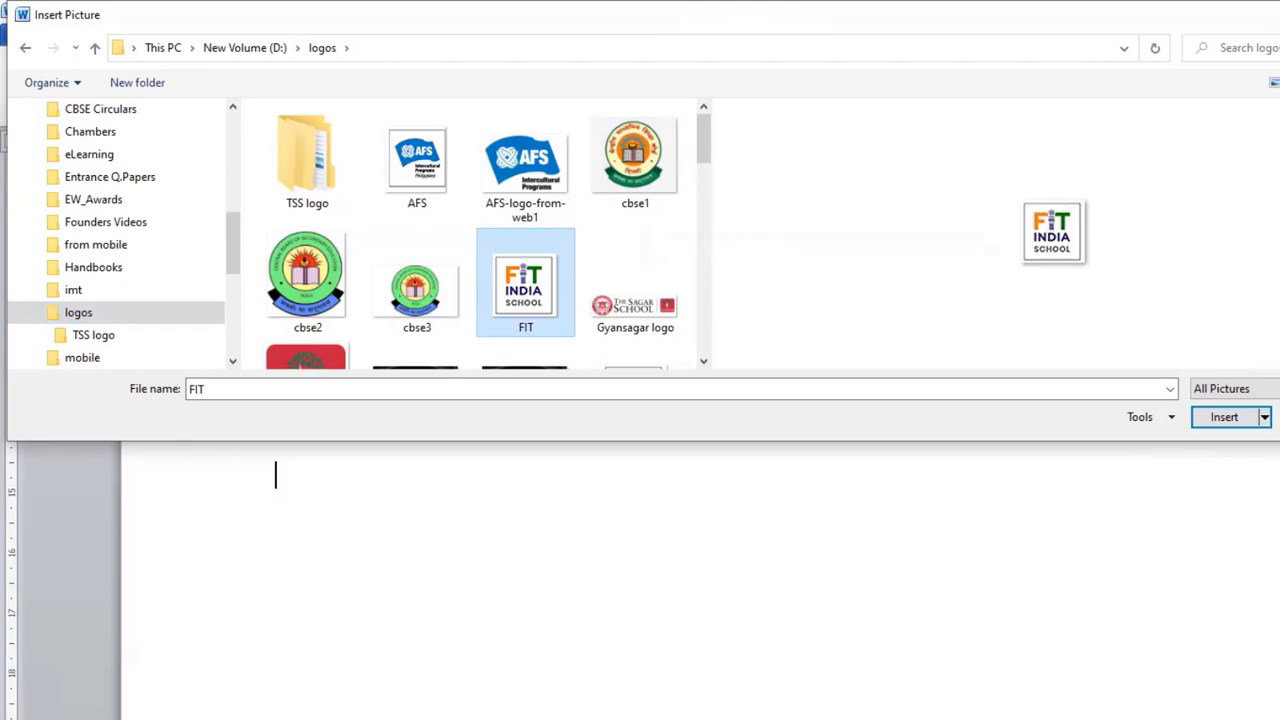
drag(1279, 193, 923, 193)
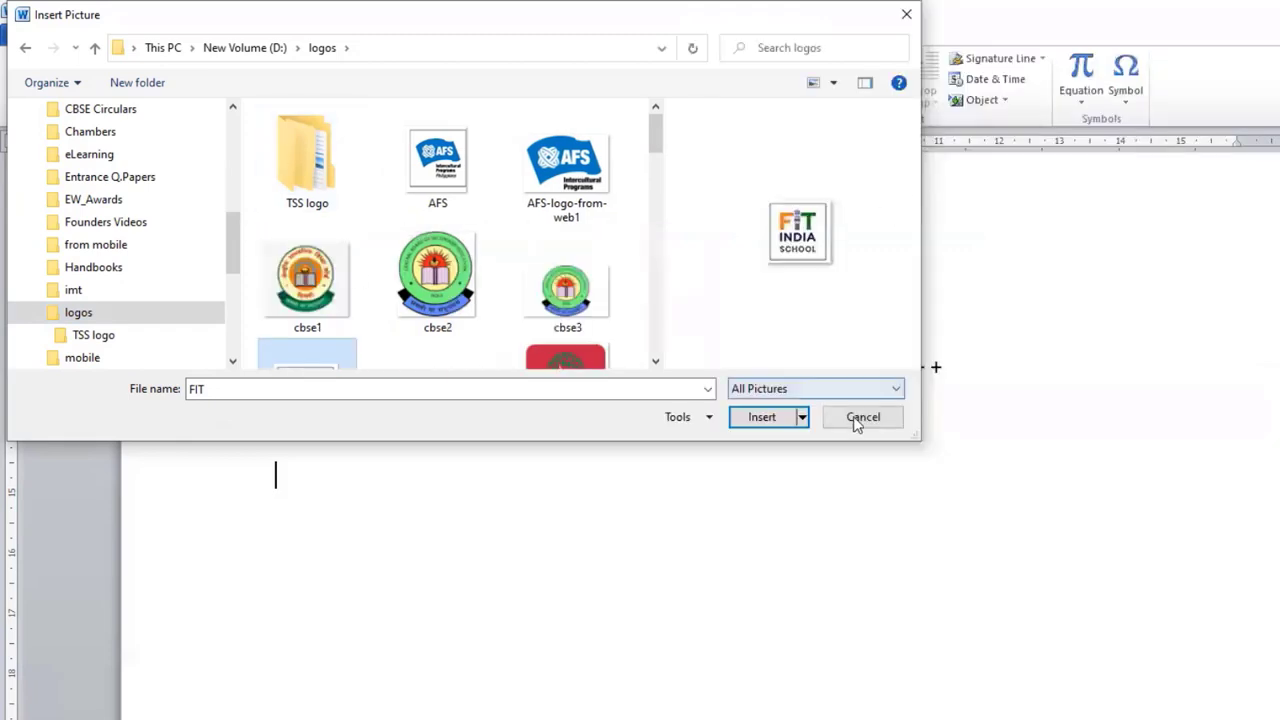
click(759, 424)
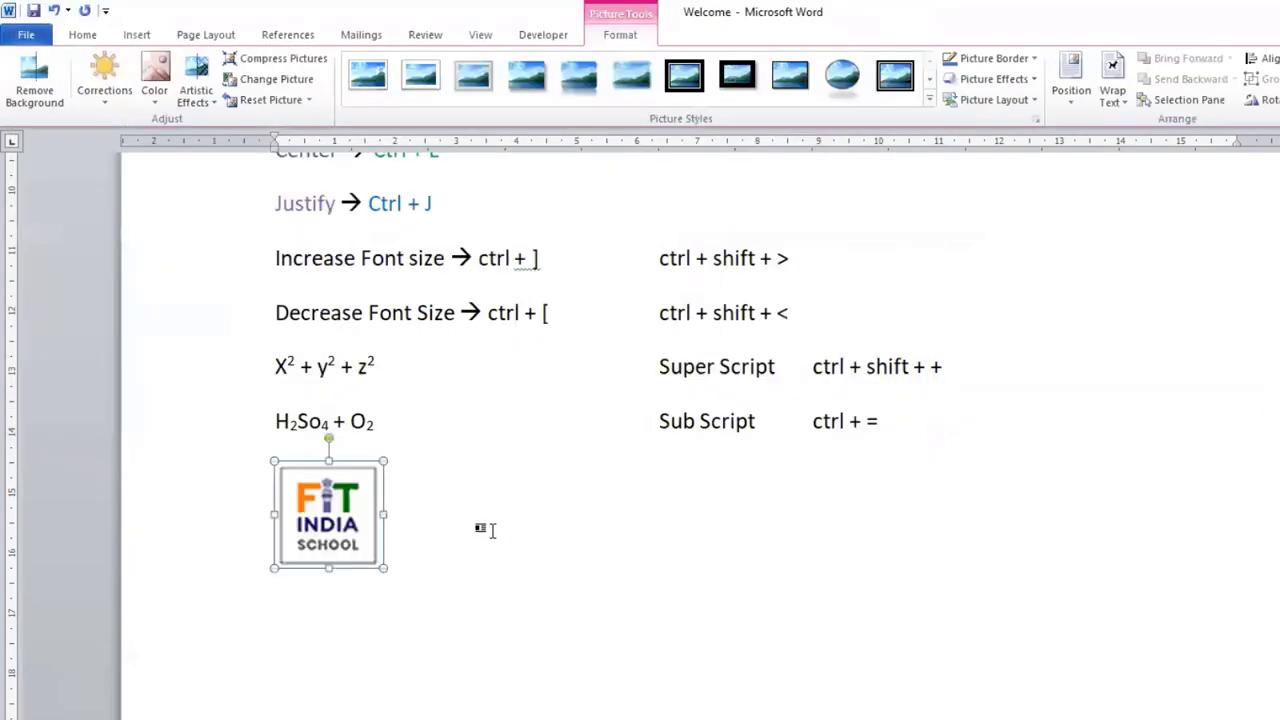
Step: Insert the picture file Gyansagar_Single from the logos folder on New Volume (D:) into a new paragraph after the FIT logo
click(450, 568)
key(Return)
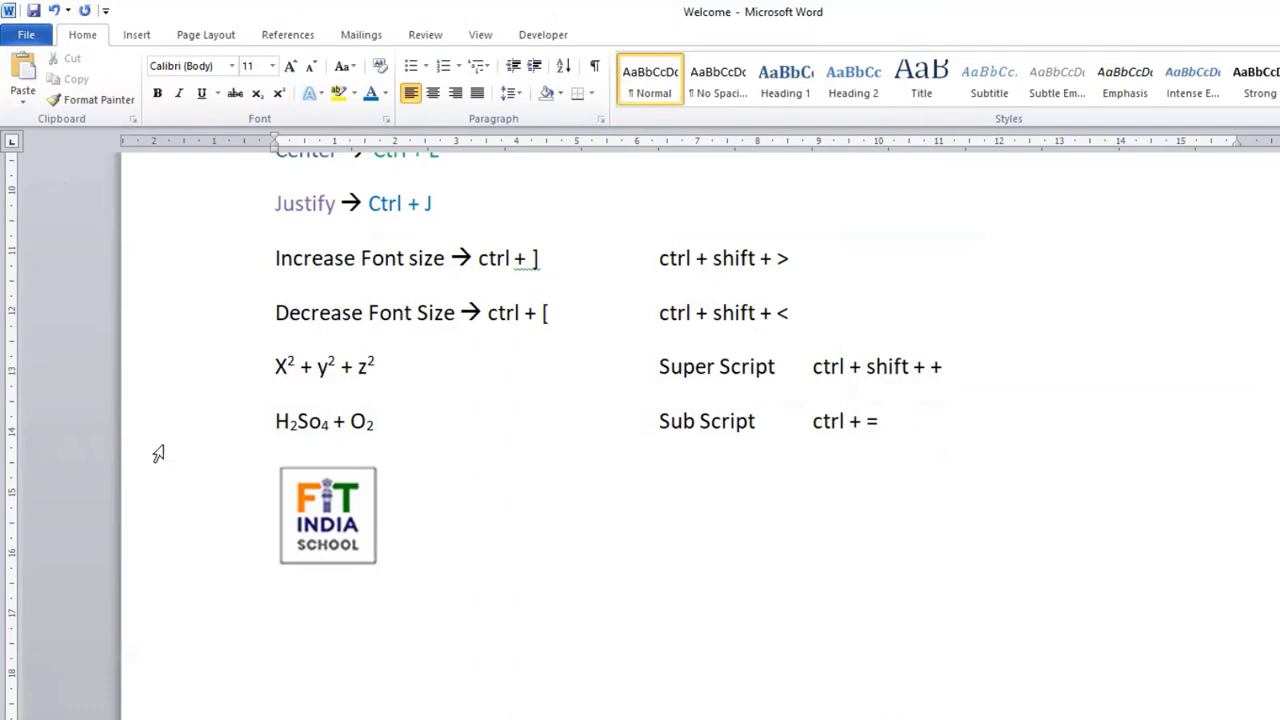
click(137, 34)
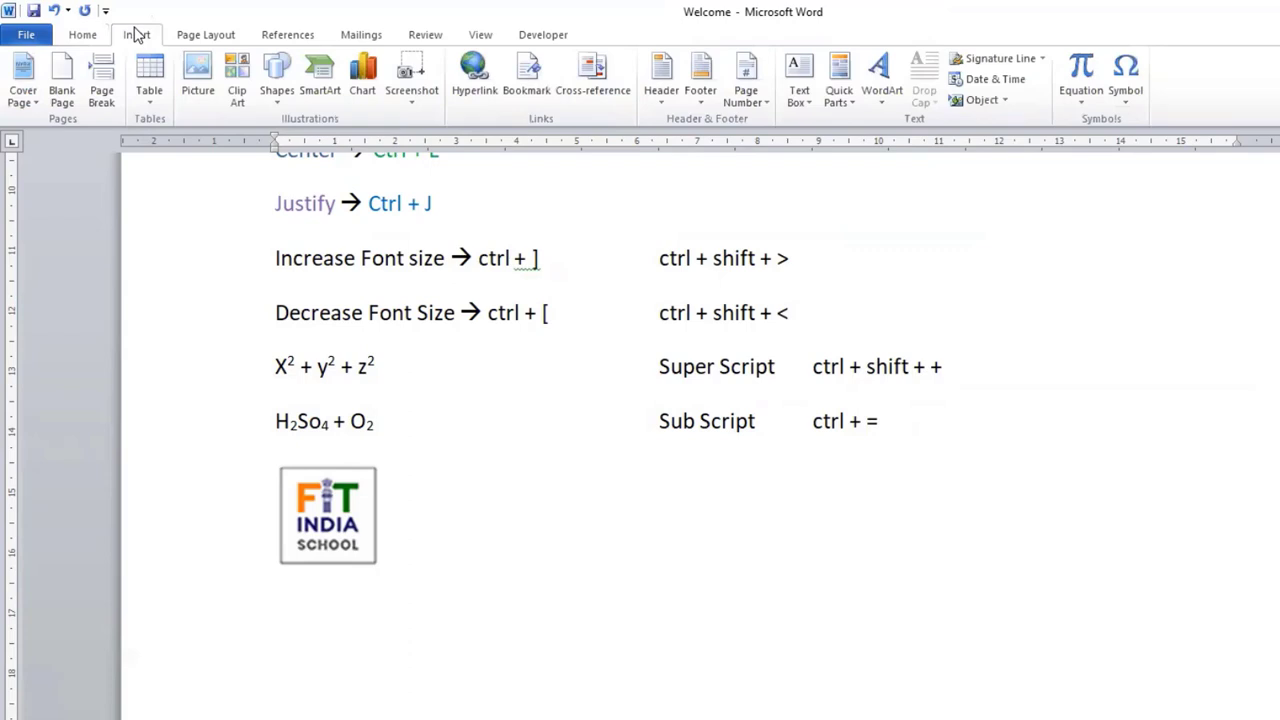
click(196, 100)
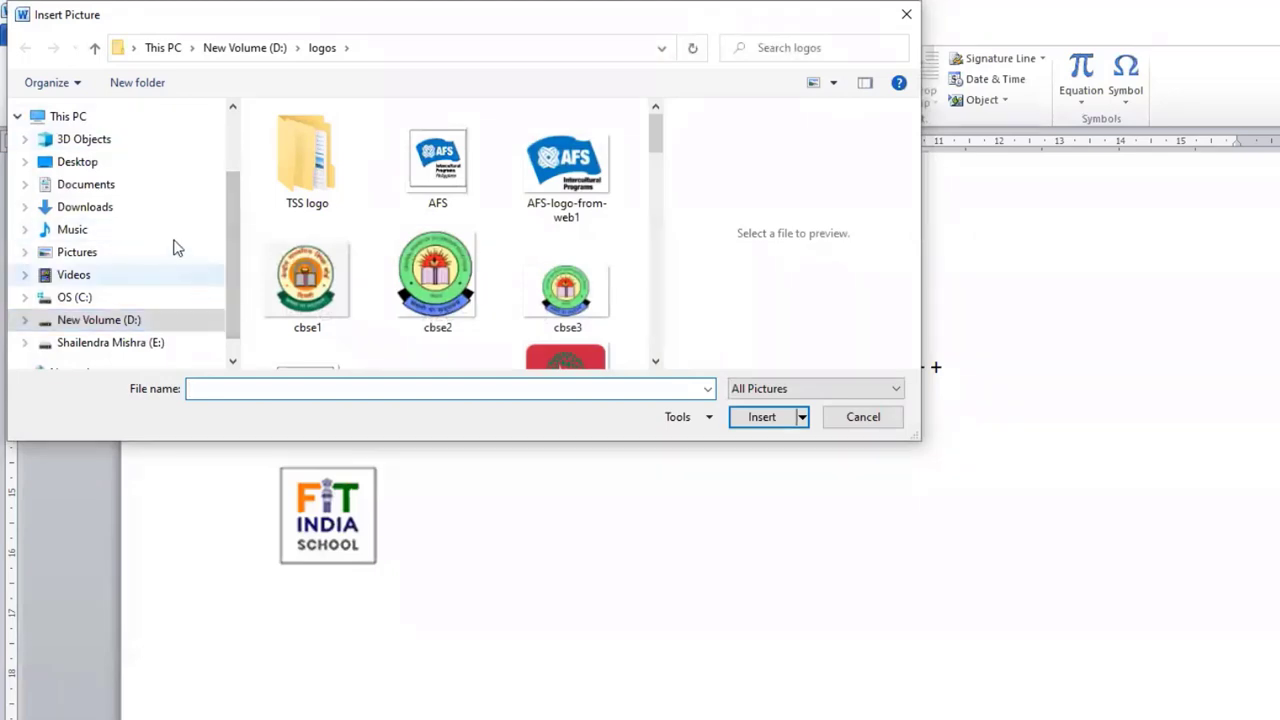
scroll(107, 251, down, 1)
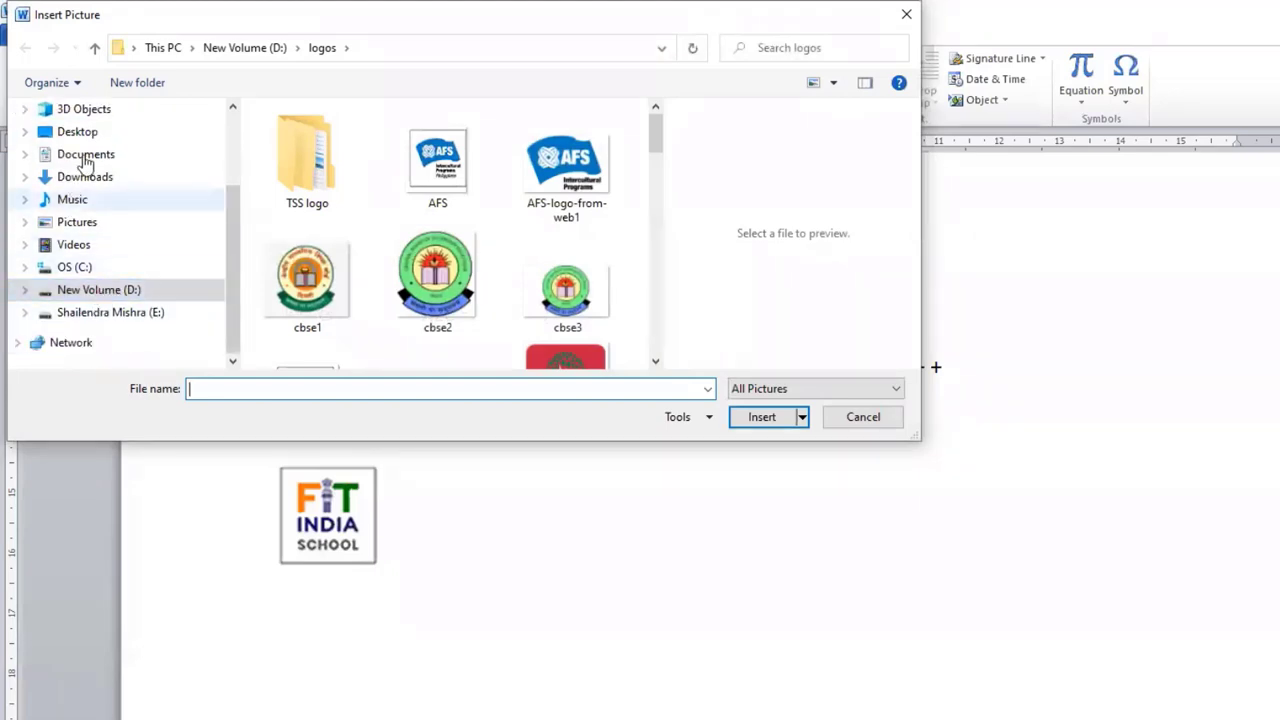
scroll(80, 155, up, 2)
scroll(75, 290, down, 2)
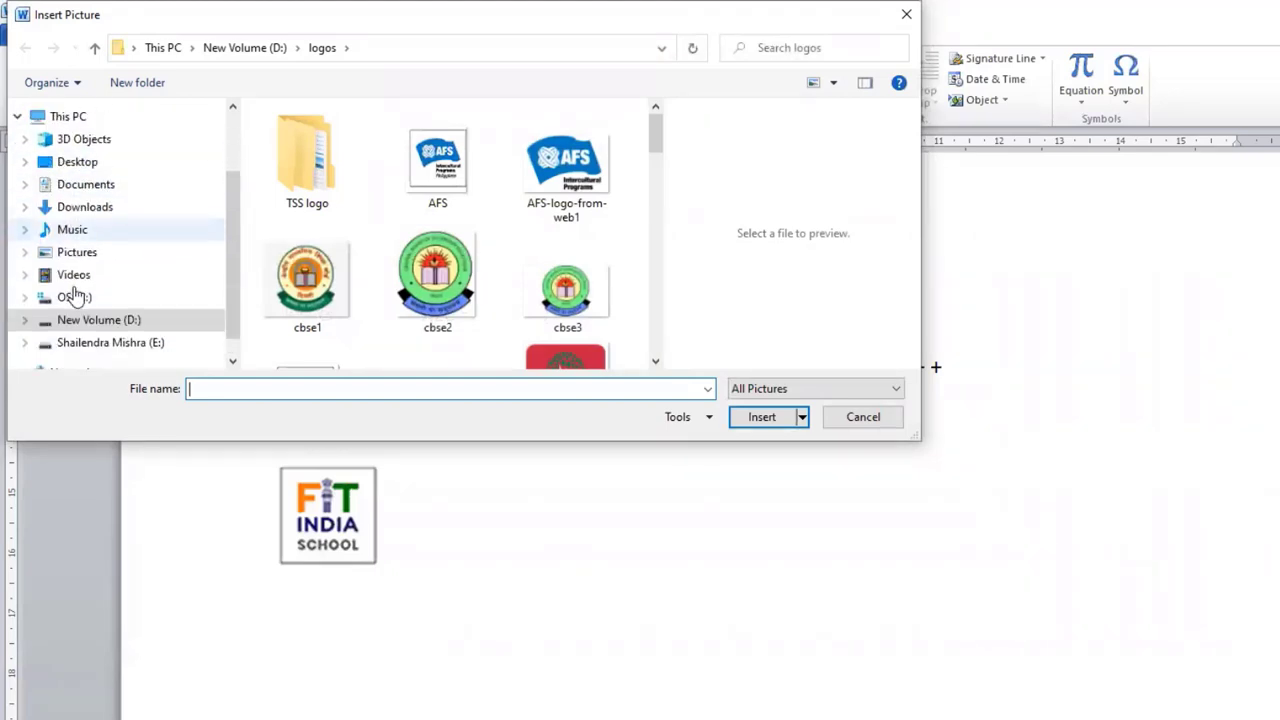
scroll(440, 285, down, 2)
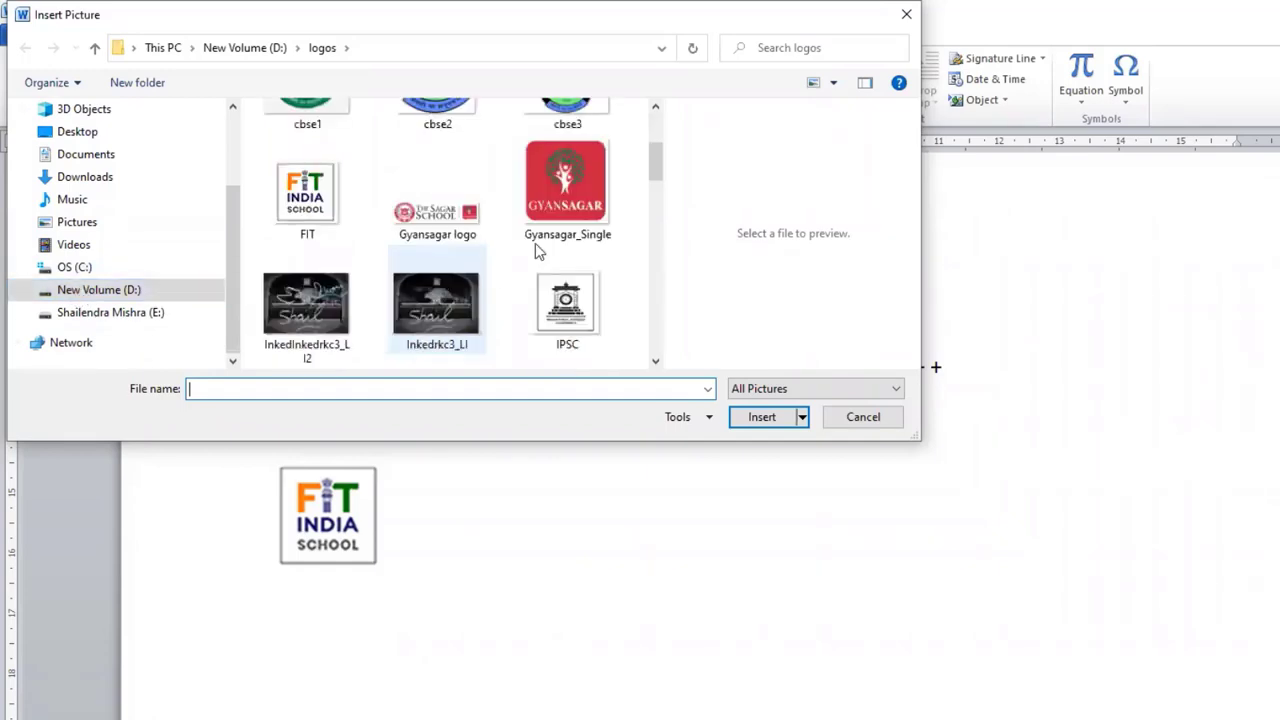
click(575, 215)
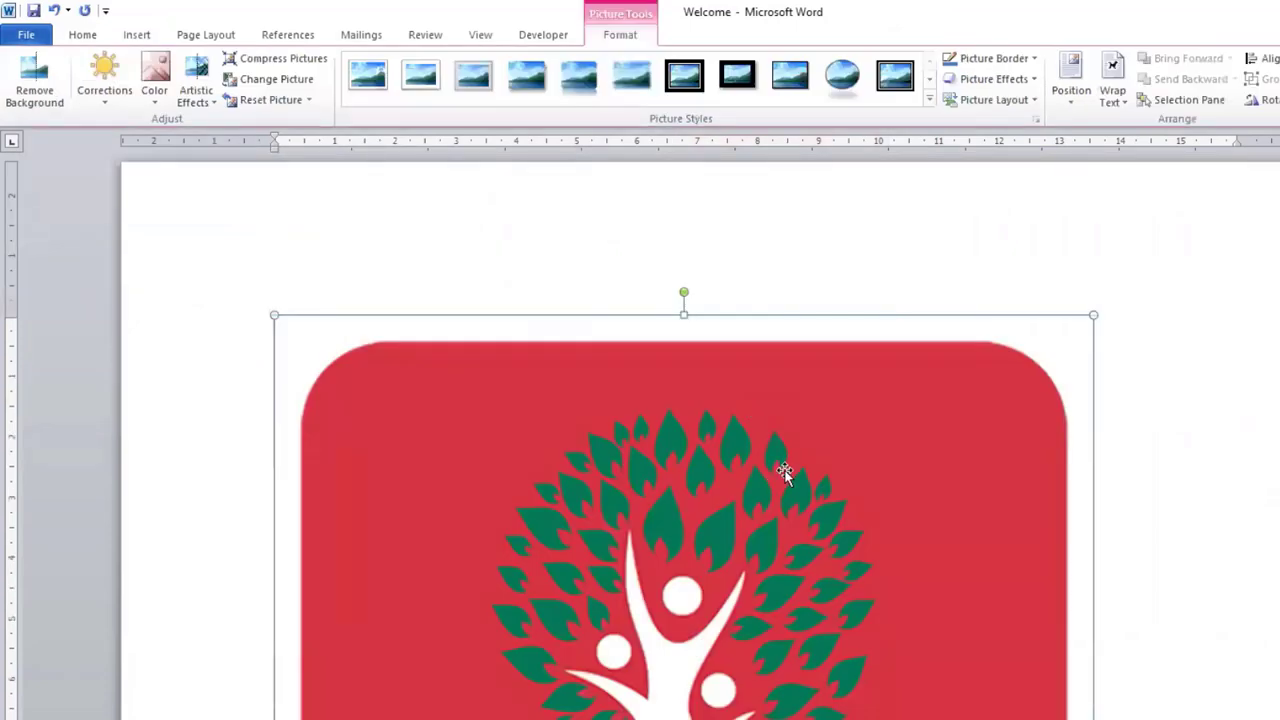
Step: Compare the inserted FIT and Gyansagar logos across the two pages, selecting each picture to examine its size and resize handles
scroll(784, 472, up, 15)
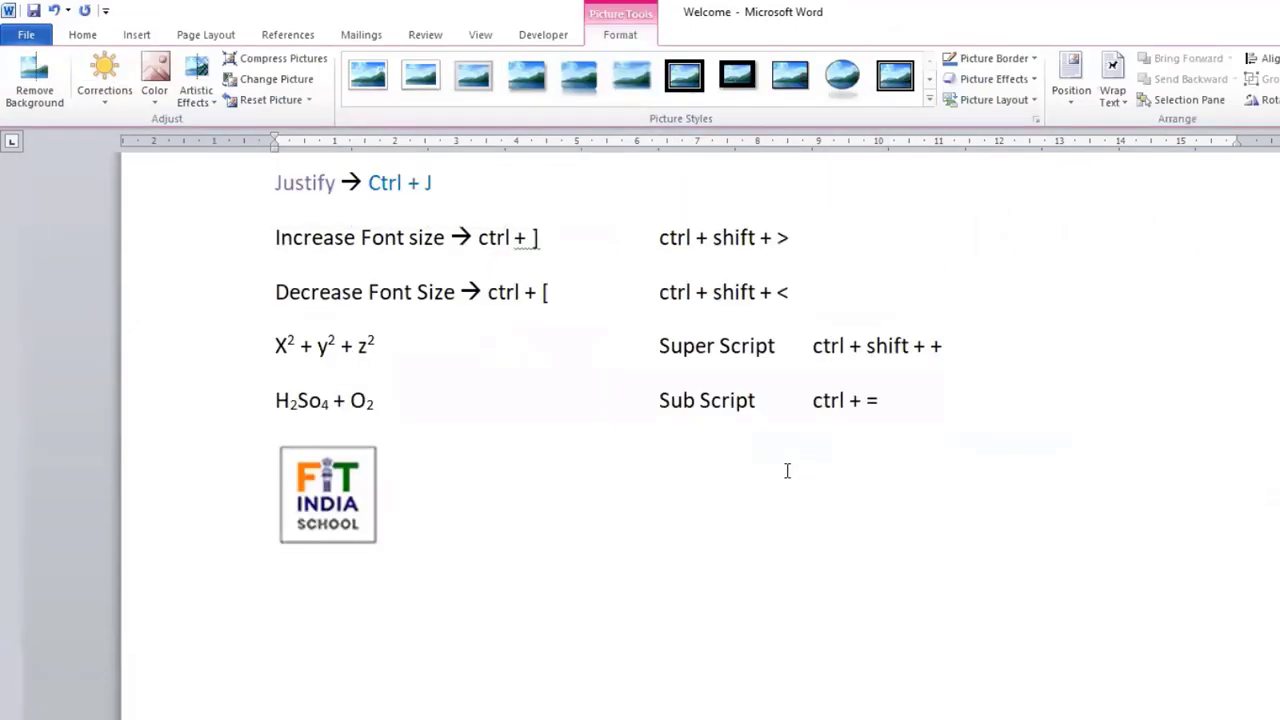
scroll(787, 470, down, 12)
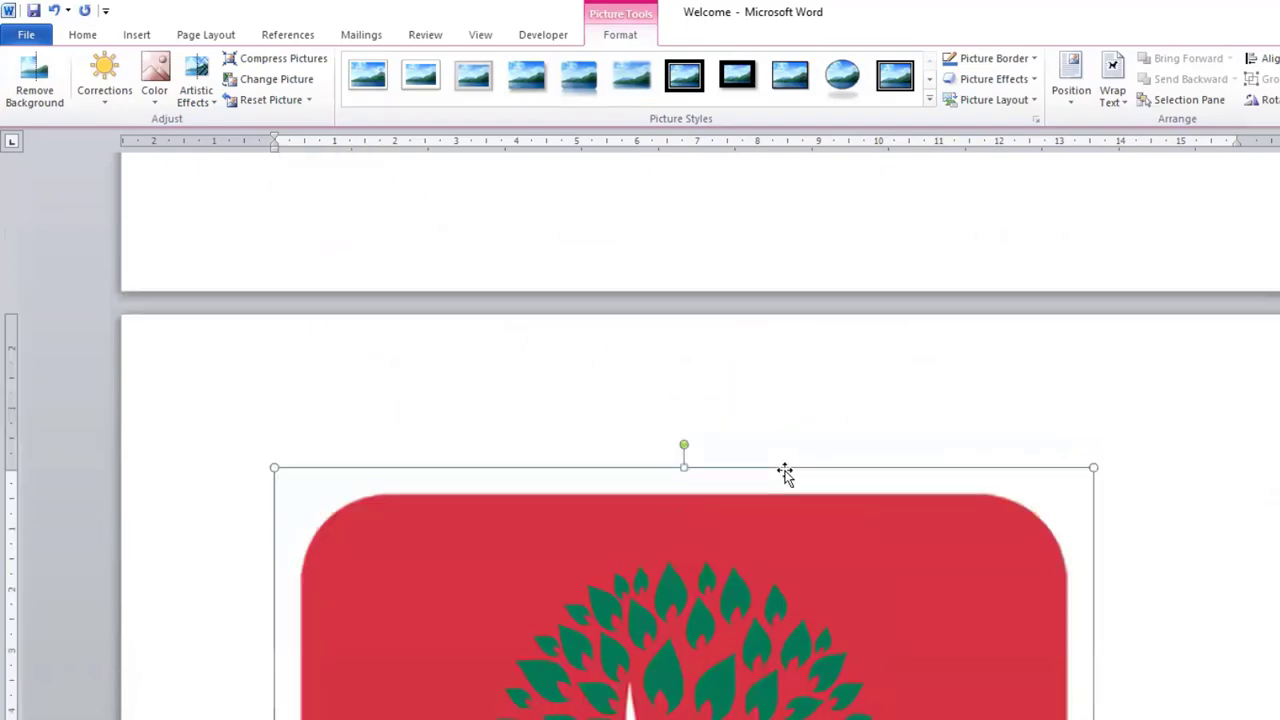
scroll(784, 472, down, 10)
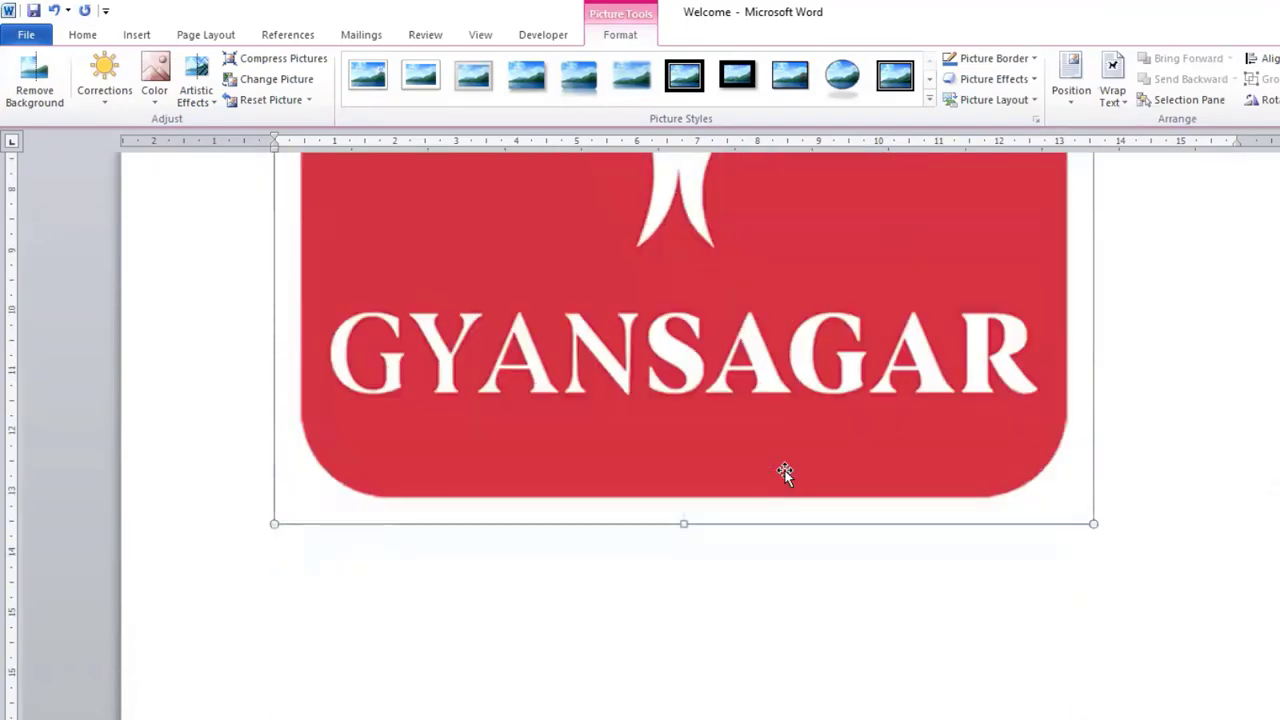
scroll(784, 472, up, 20)
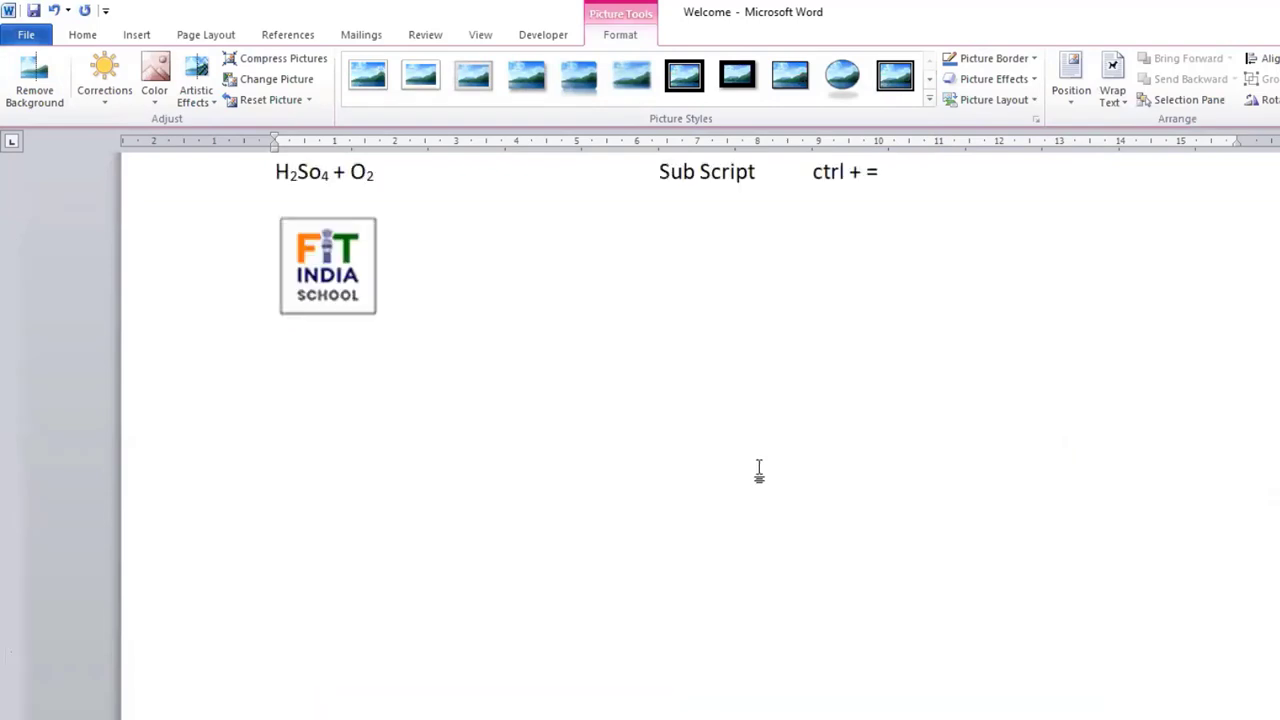
scroll(759, 472, up, 2)
click(372, 400)
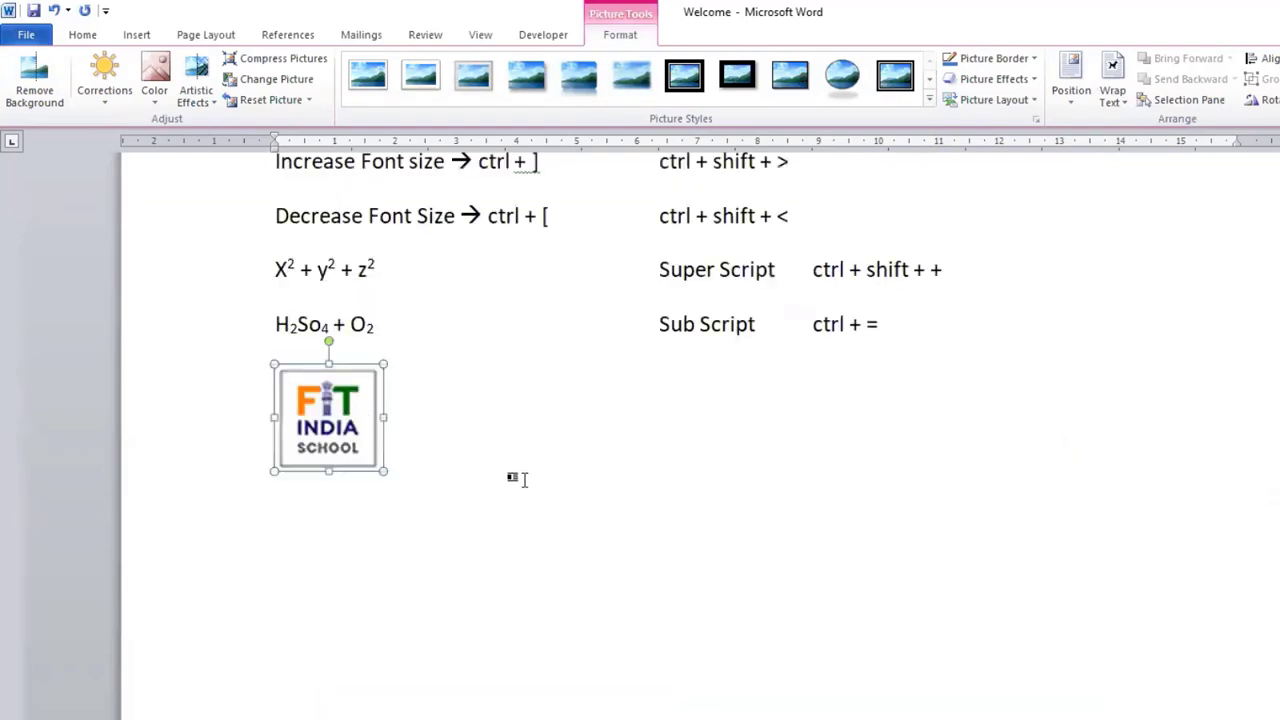
scroll(566, 463, down, 10)
scroll(594, 480, down, 4)
click(668, 484)
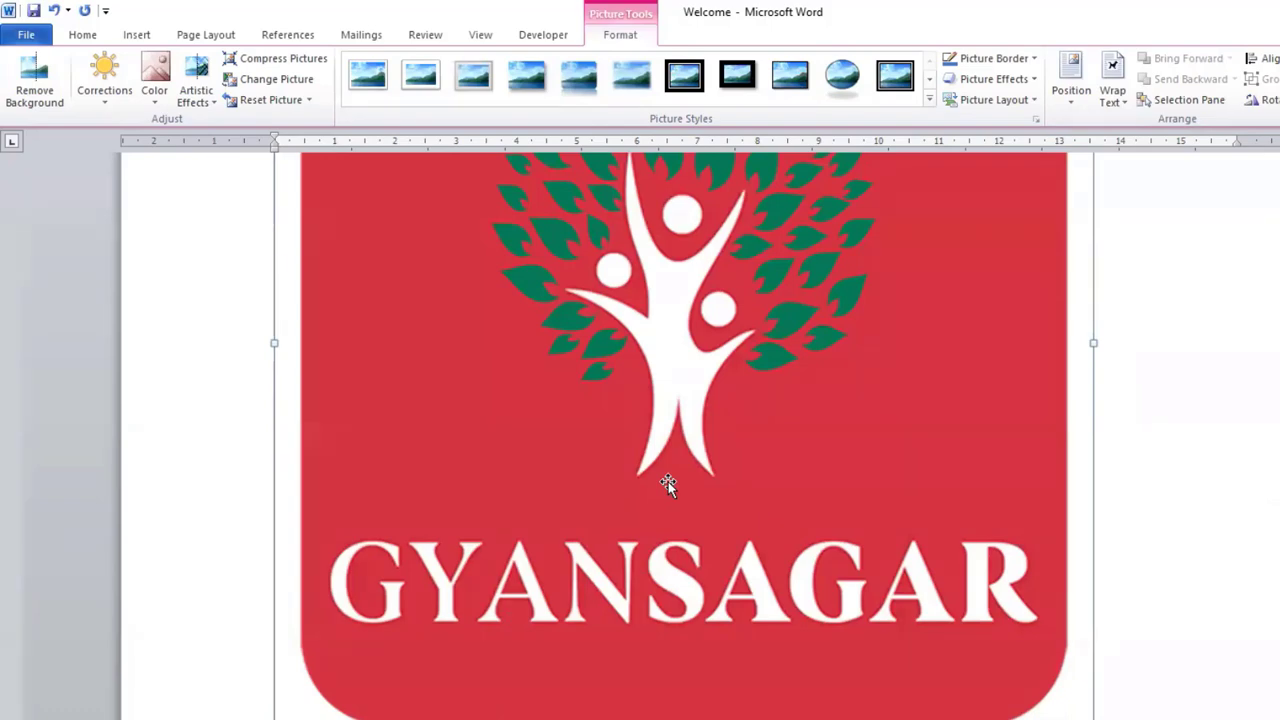
scroll(668, 484, up, 10)
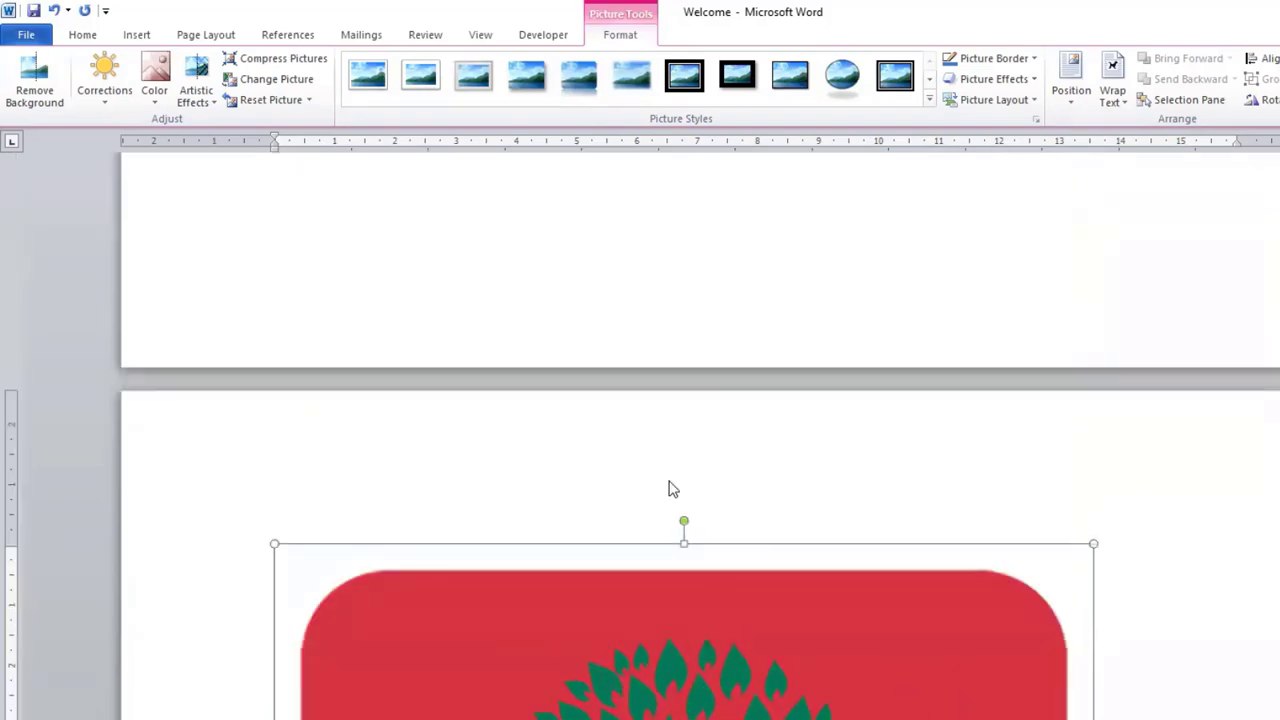
scroll(670, 489, up, 6)
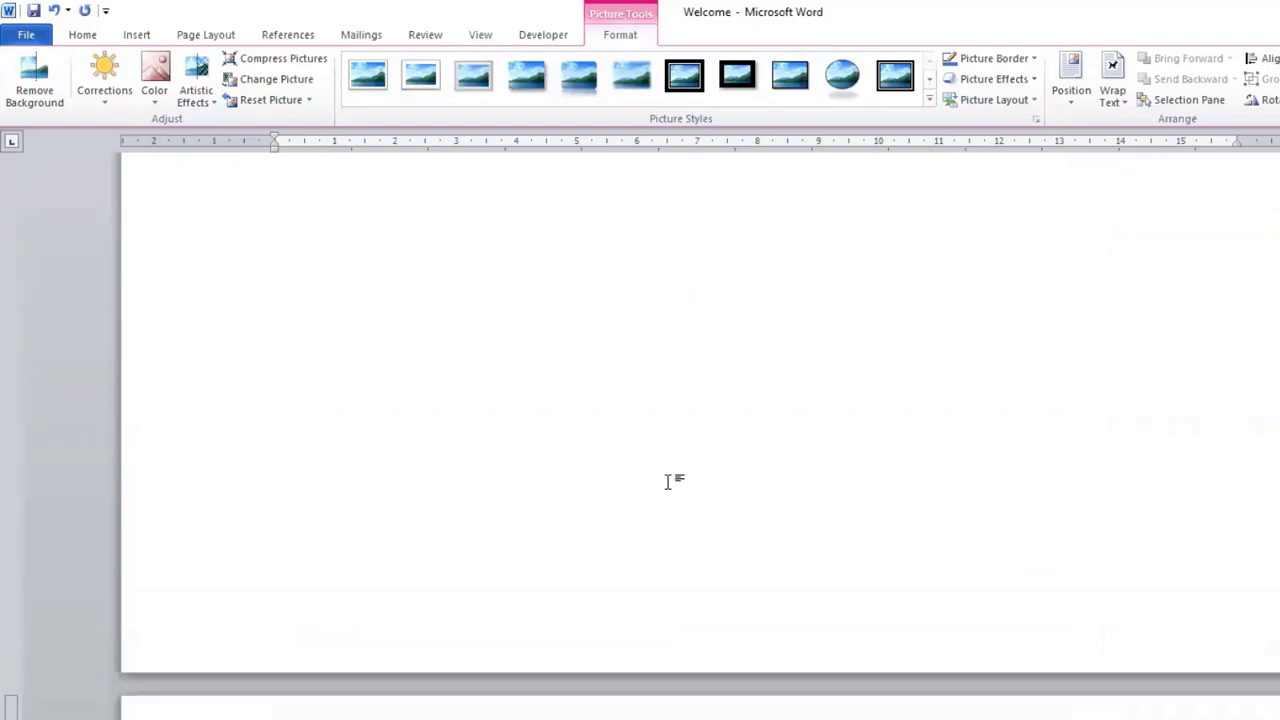
scroll(668, 482, down, 10)
click(340, 282)
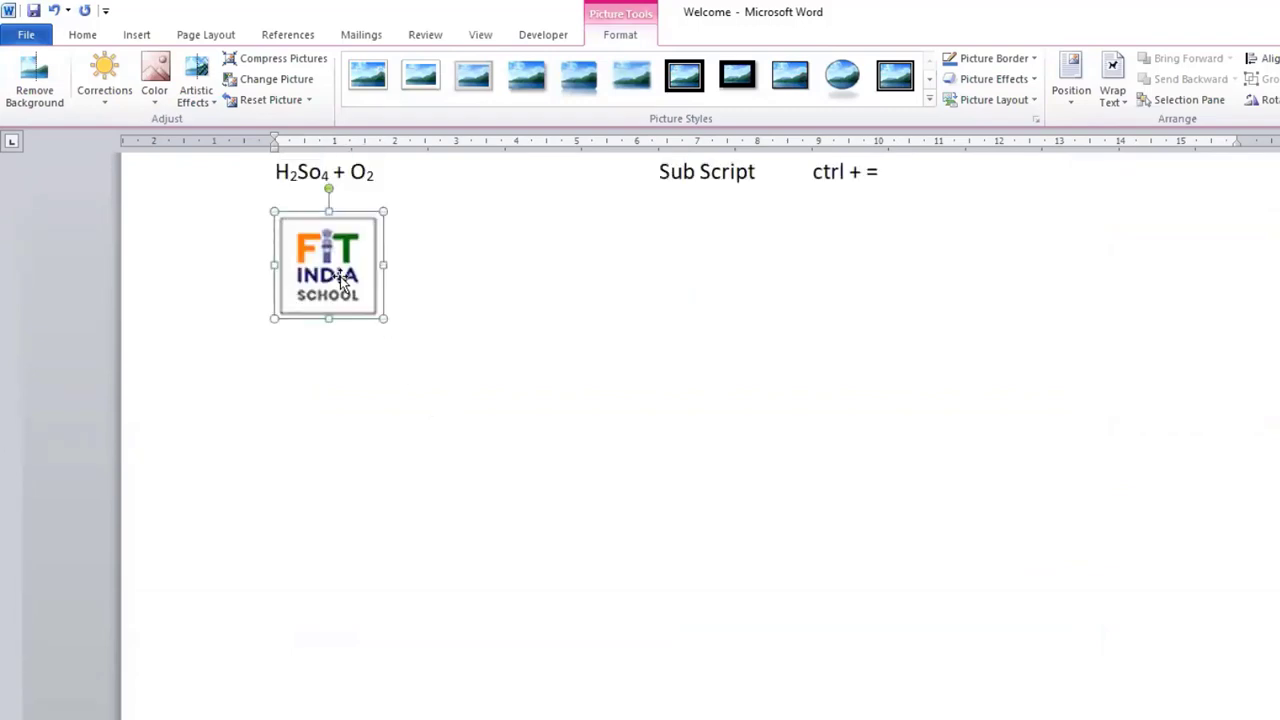
scroll(600, 429, down, 10)
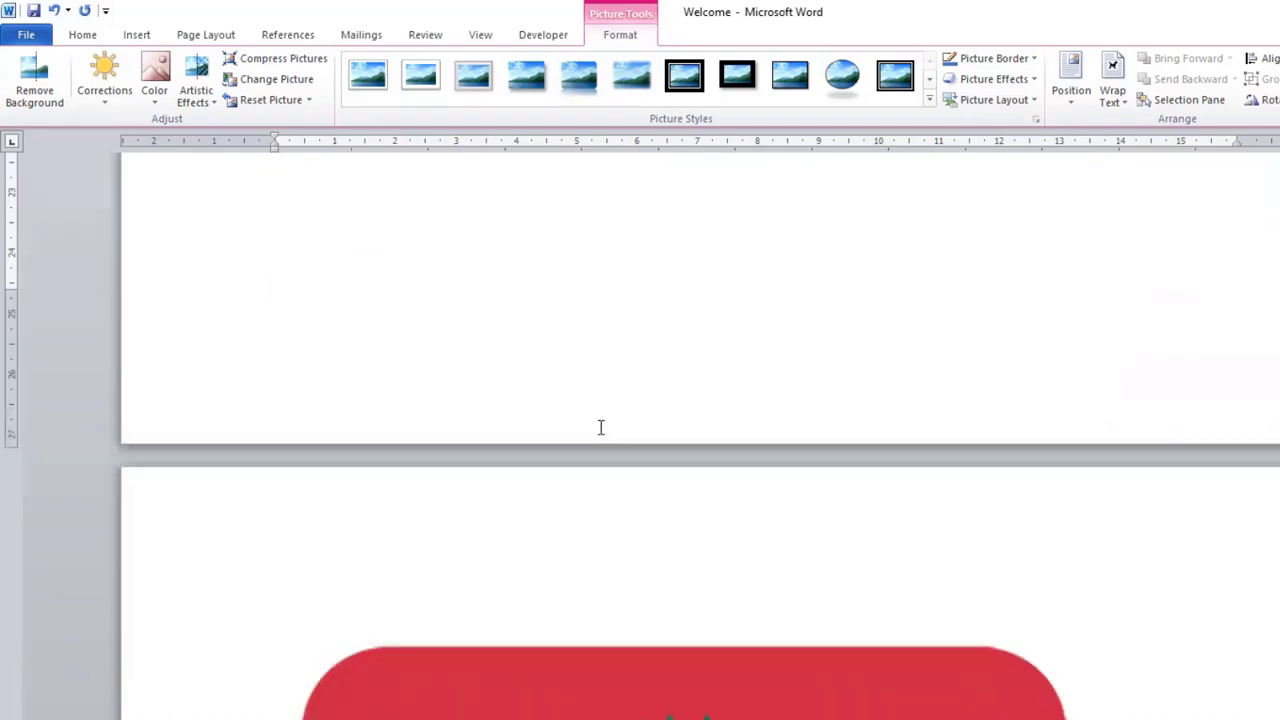
scroll(673, 470, up, 3)
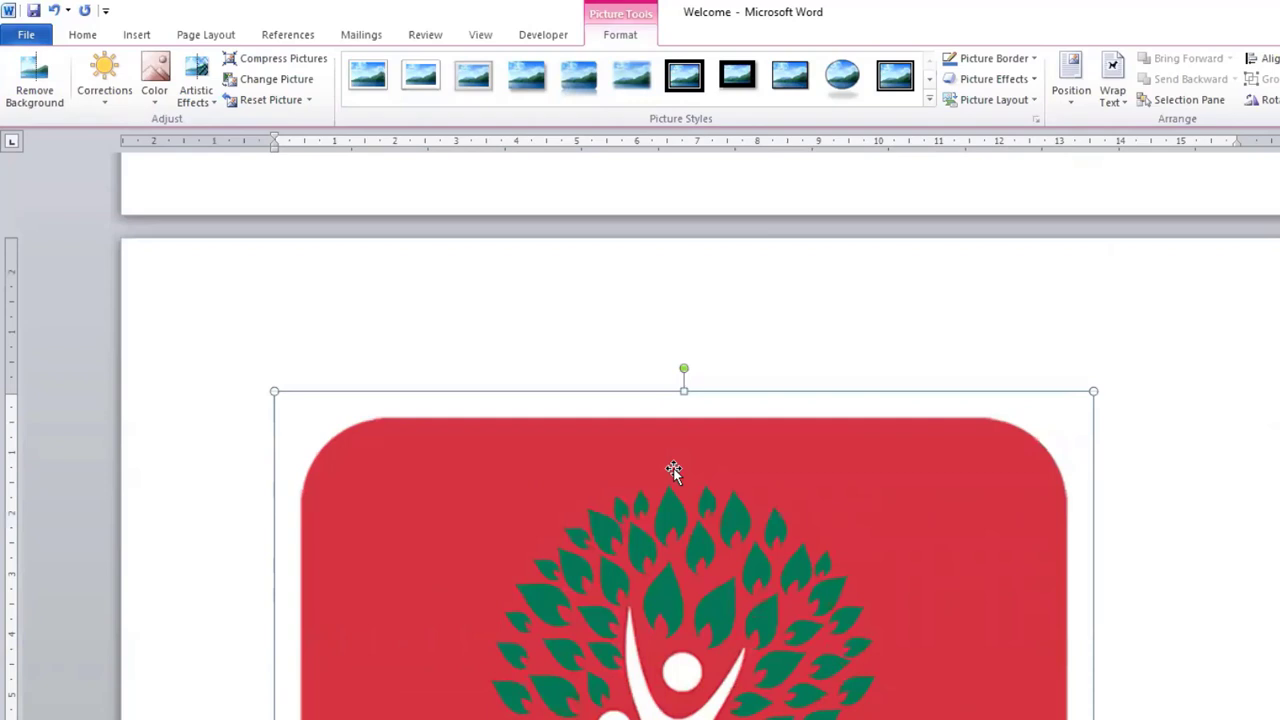
scroll(673, 470, up, 10)
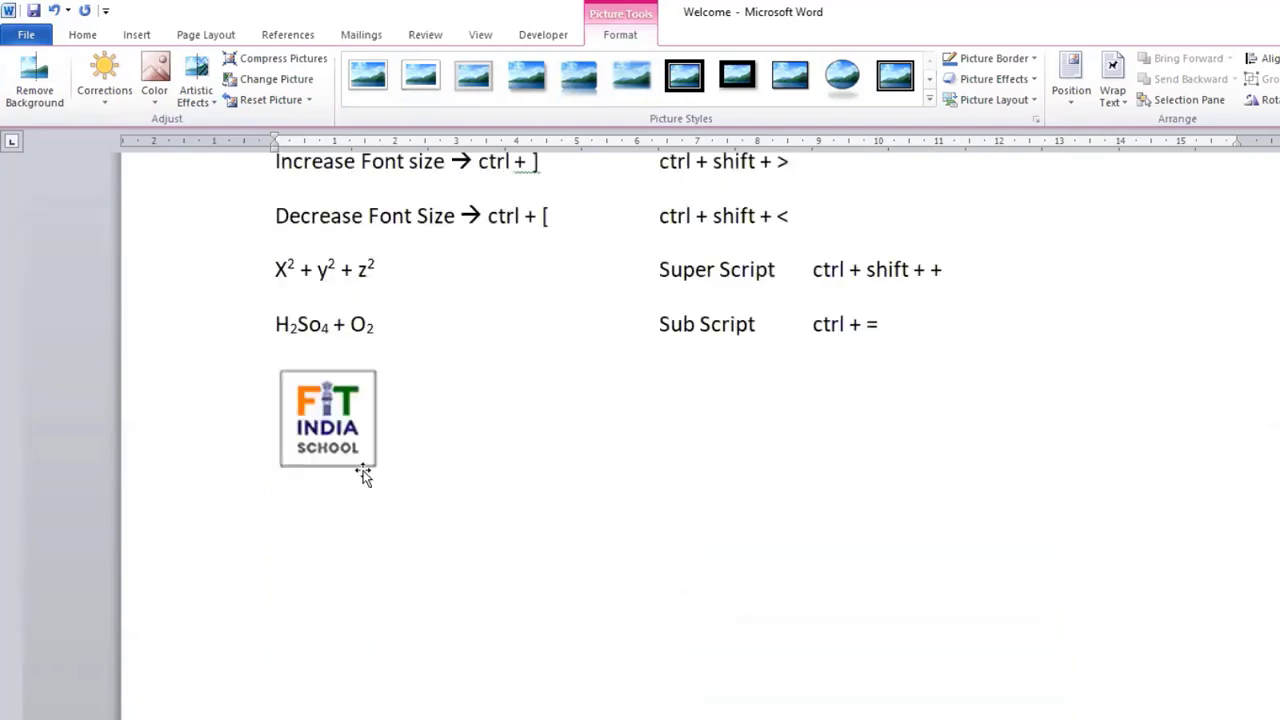
Step: Resize the FIT logo out of proportion, squashing its height, stretching it taller, and widening it to about 6.2 on the horizontal ruler
click(334, 438)
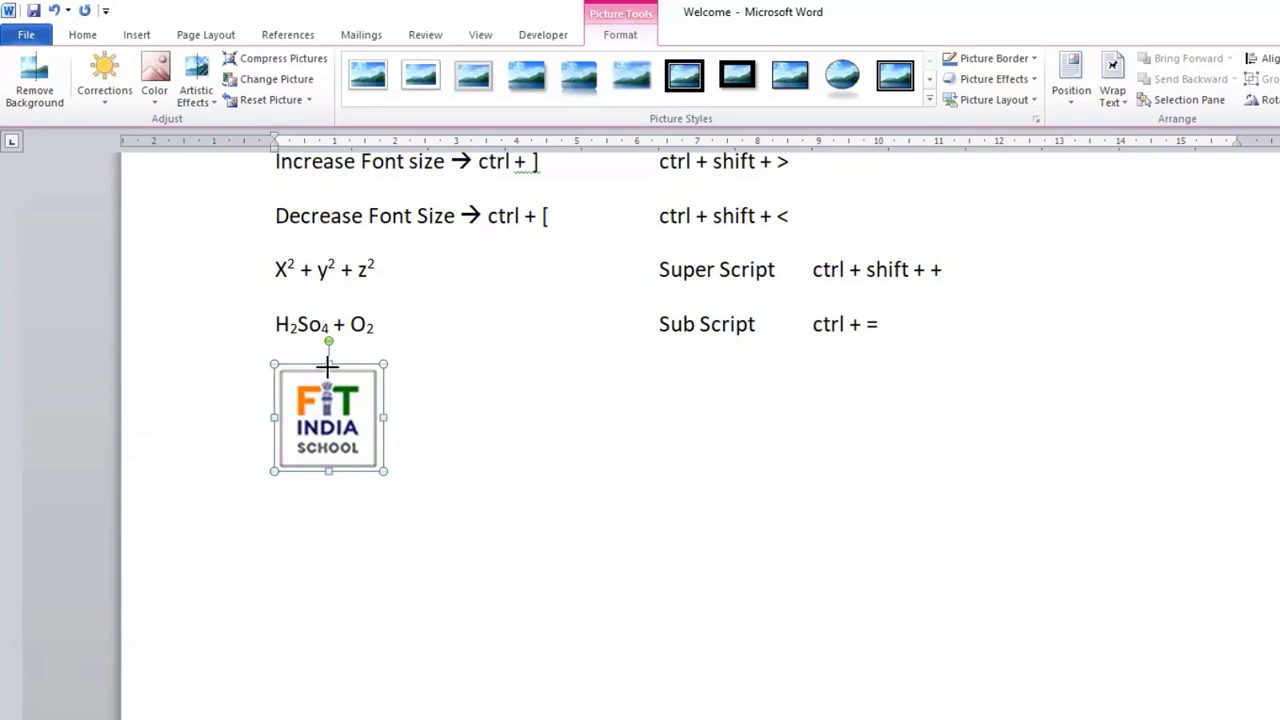
drag(328, 364, 328, 414)
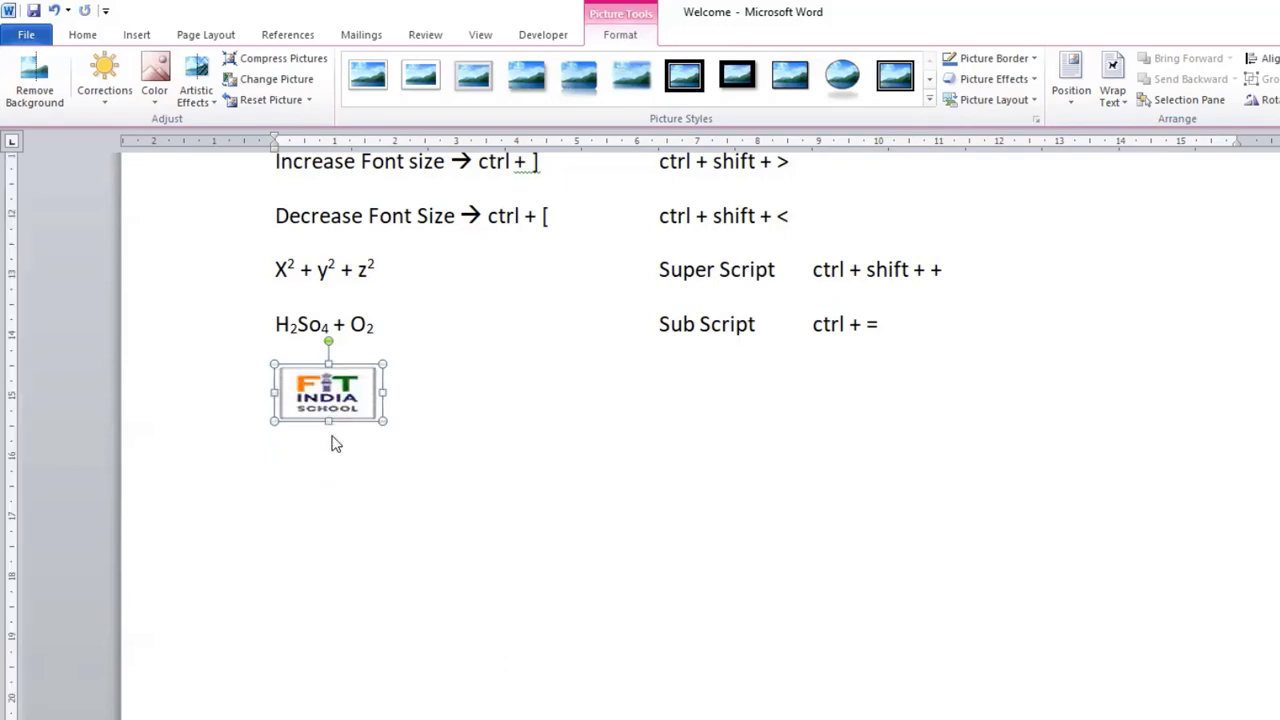
drag(329, 428, 328, 570)
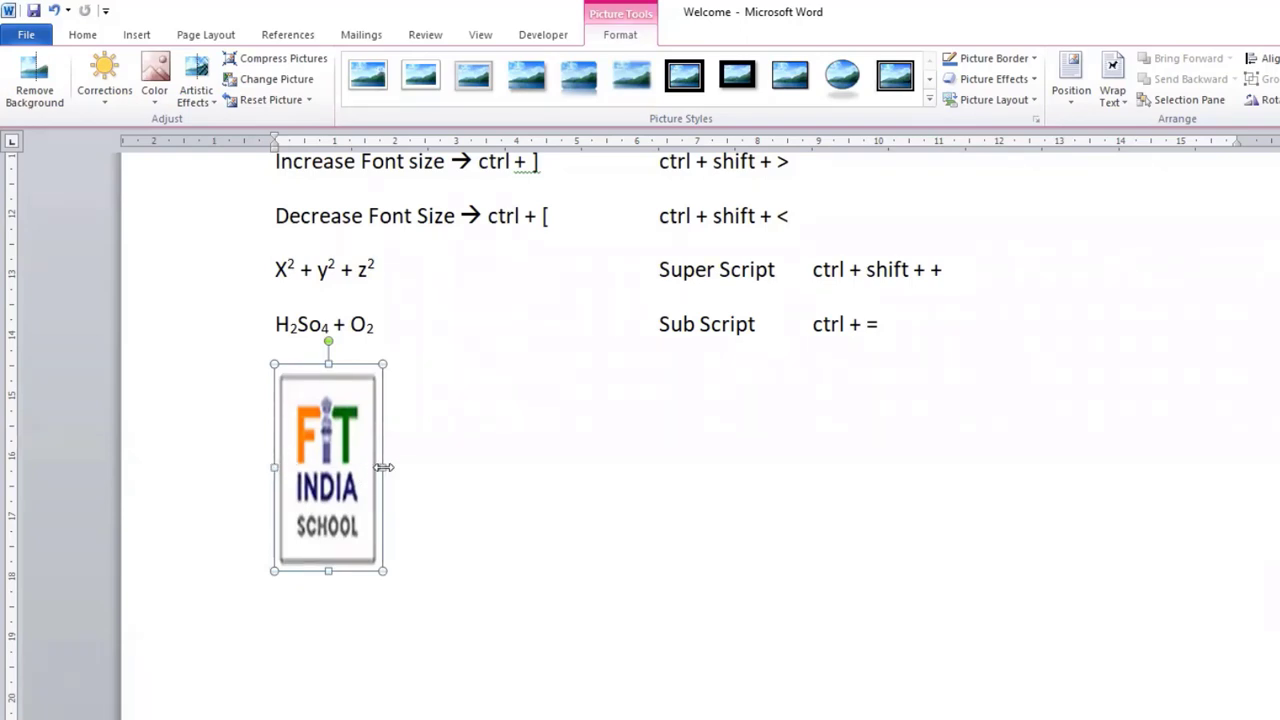
drag(383, 467, 651, 478)
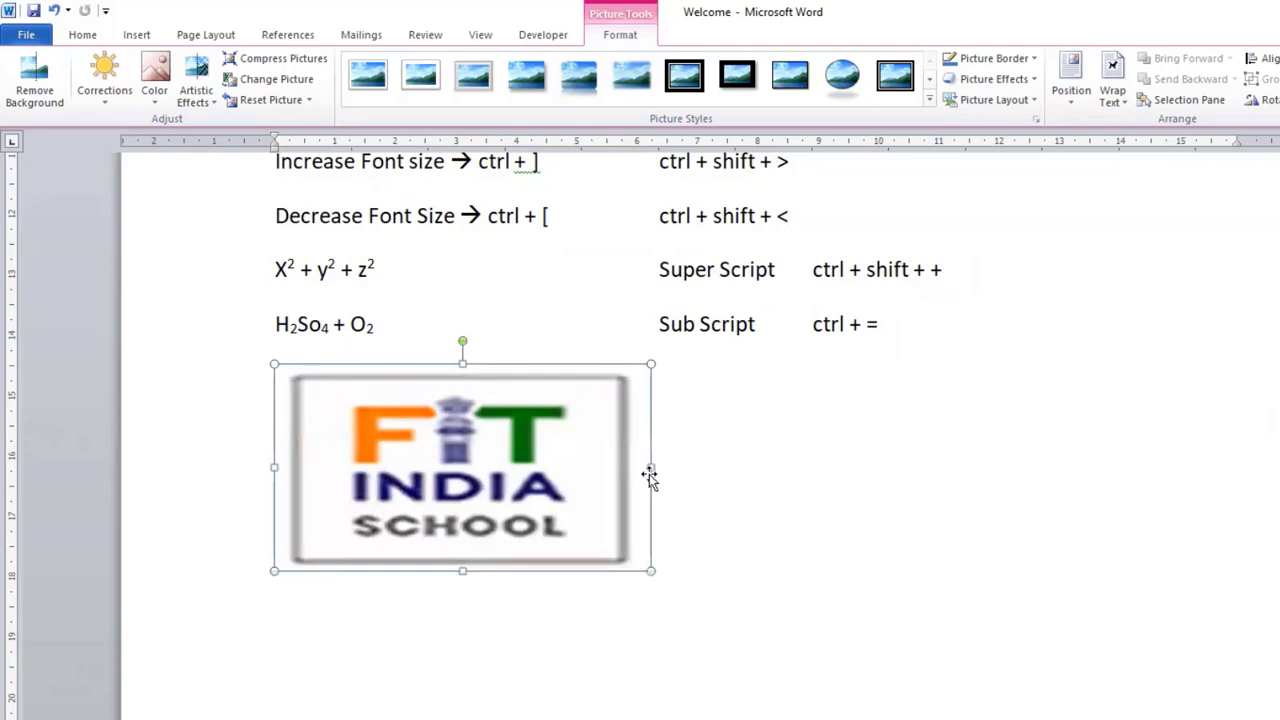